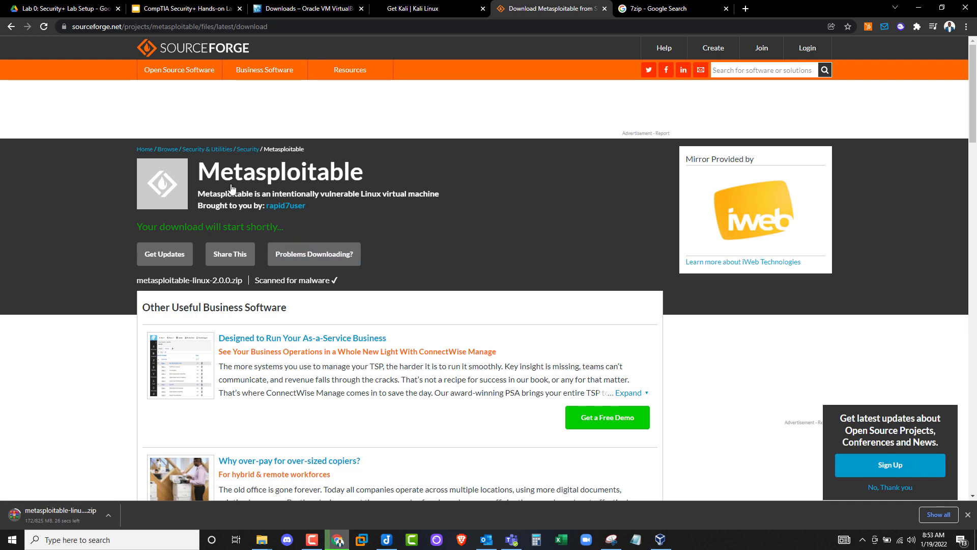
- Download the 64-bit x64 7-Zip 21.07 installer from 7-zip.org and keep the file
left_click(650, 4)
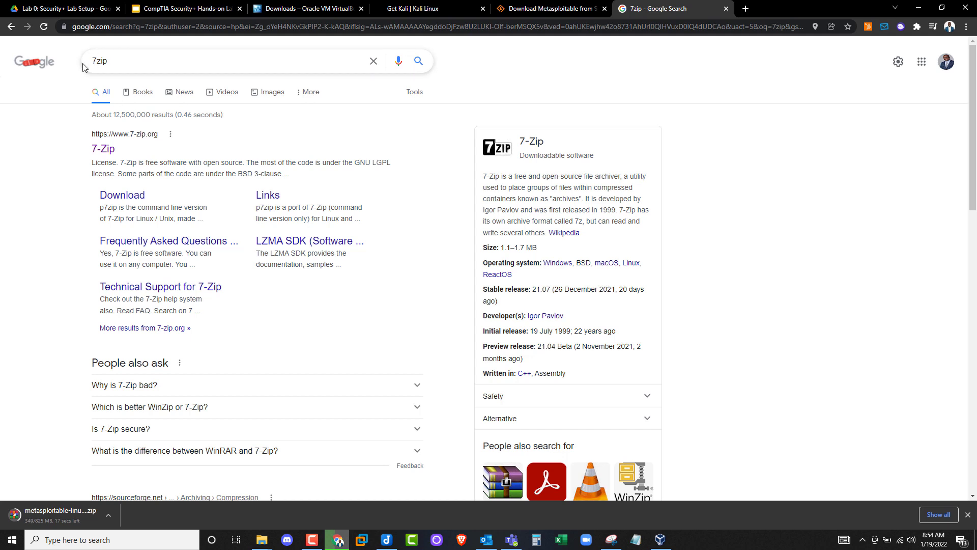
left_click(103, 149)
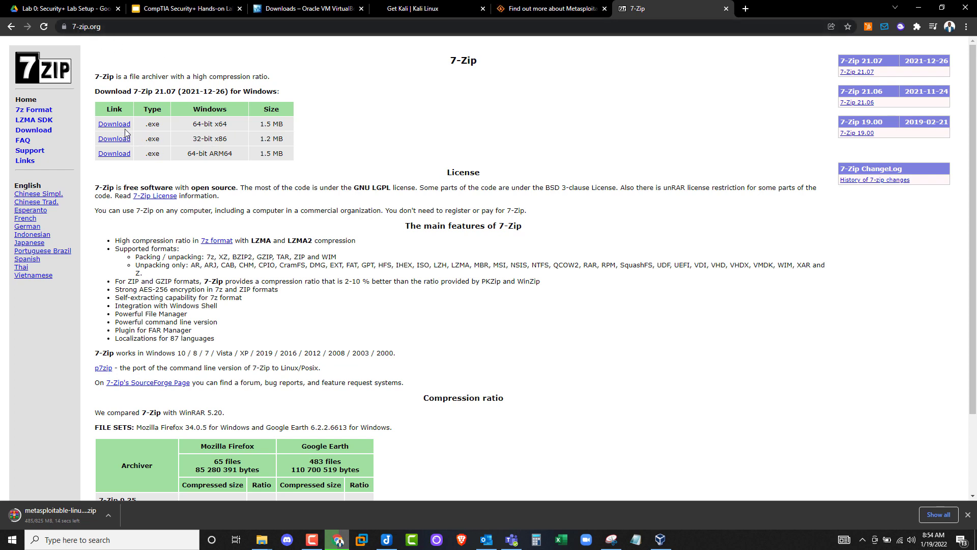
left_click_drag(194, 122, 227, 123)
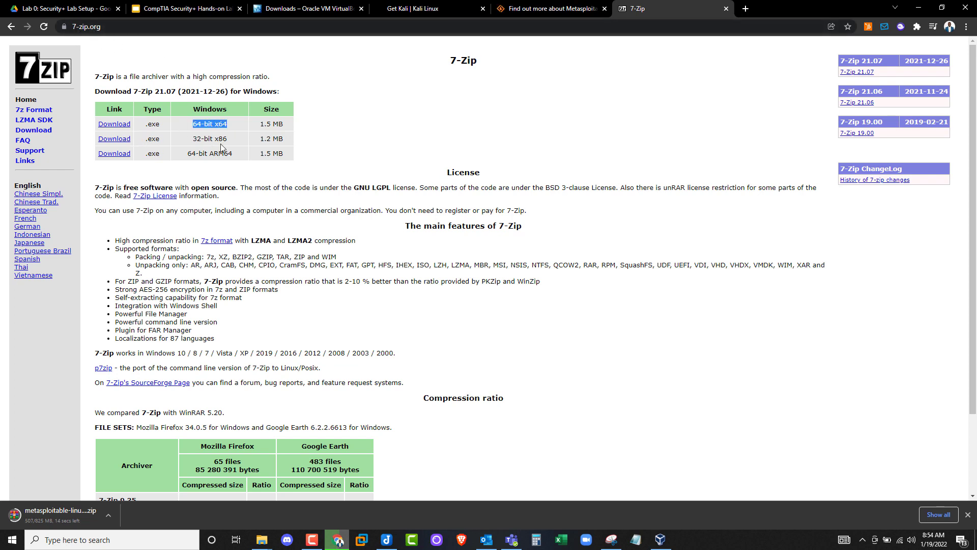
left_click(112, 126)
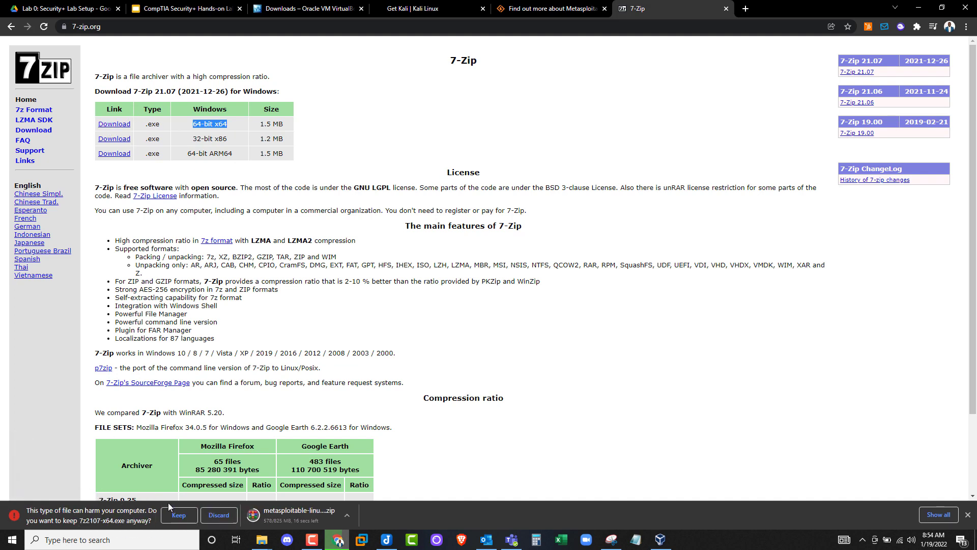
left_click(178, 515)
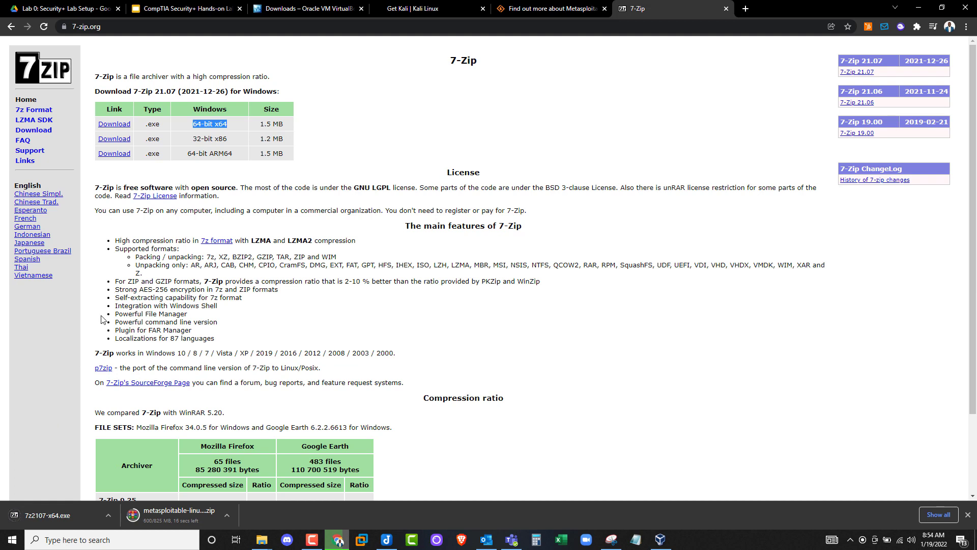
- Run the downloaded installer to install 7-Zip 21.07 (x64)
left_click(48, 512)
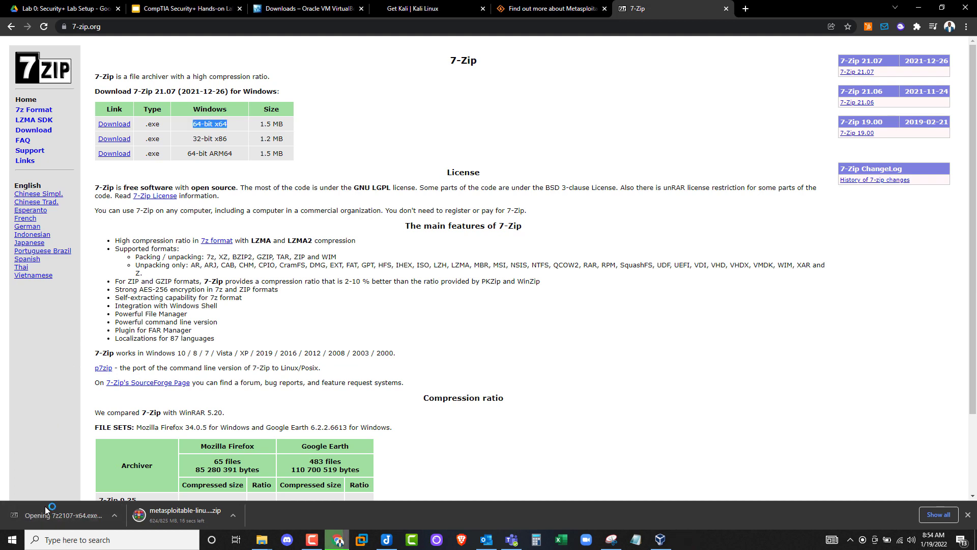
left_click(483, 305)
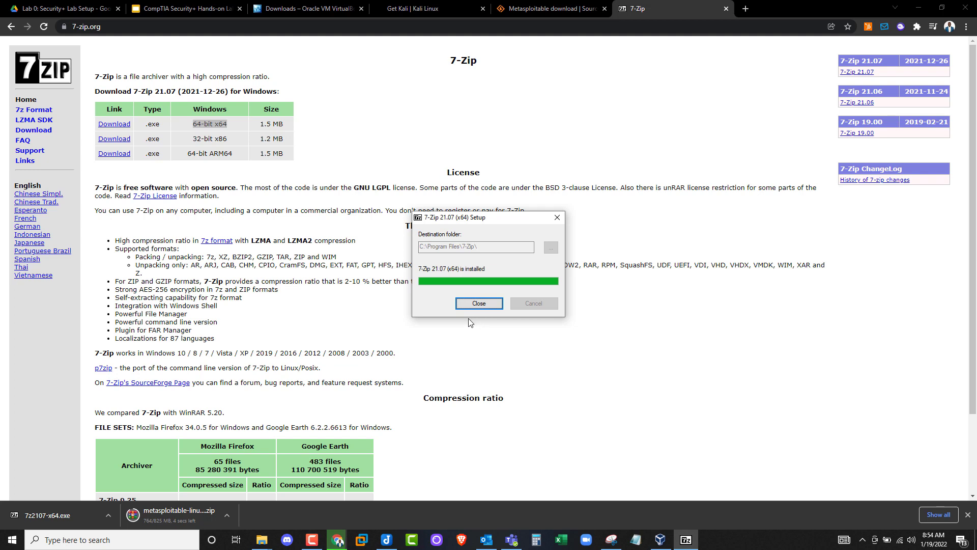
left_click(479, 303)
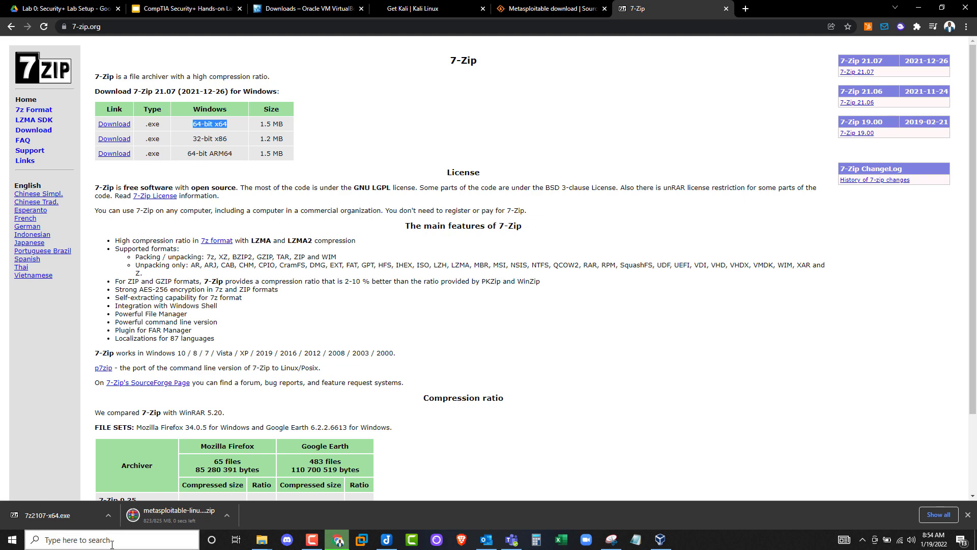
- In the OVA folder, extract metasploitable-linux-2.0.0 in place with 7-Zip's Extract Here
left_click(262, 540)
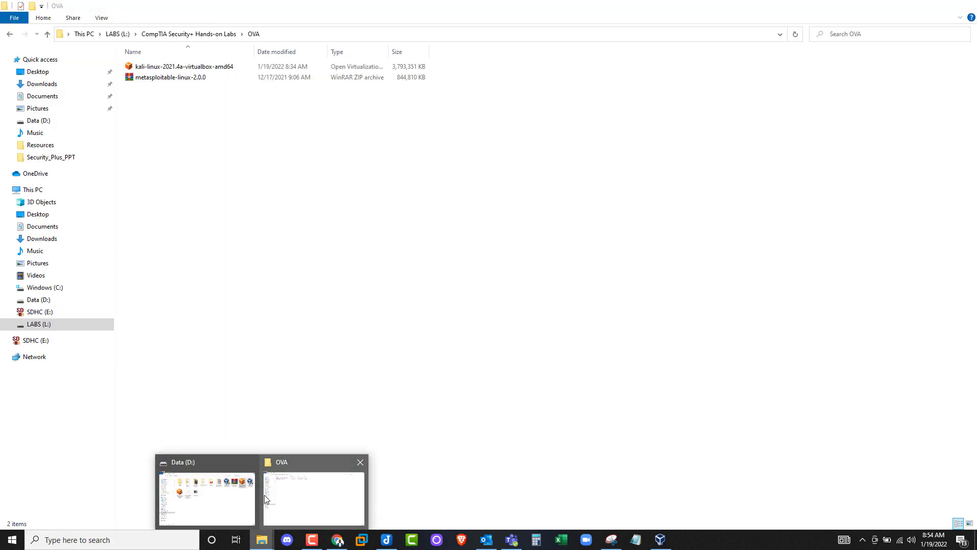
left_click(275, 496)
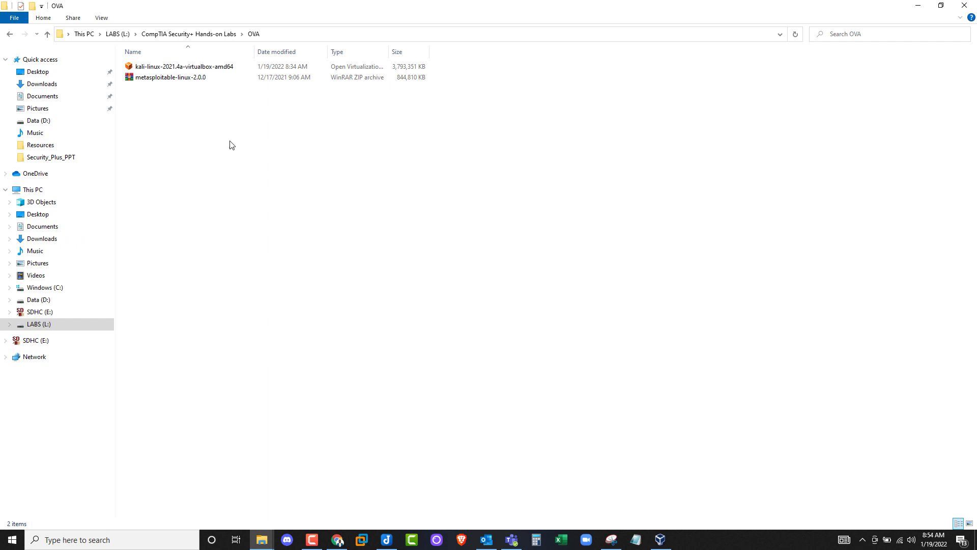
left_click(174, 79)
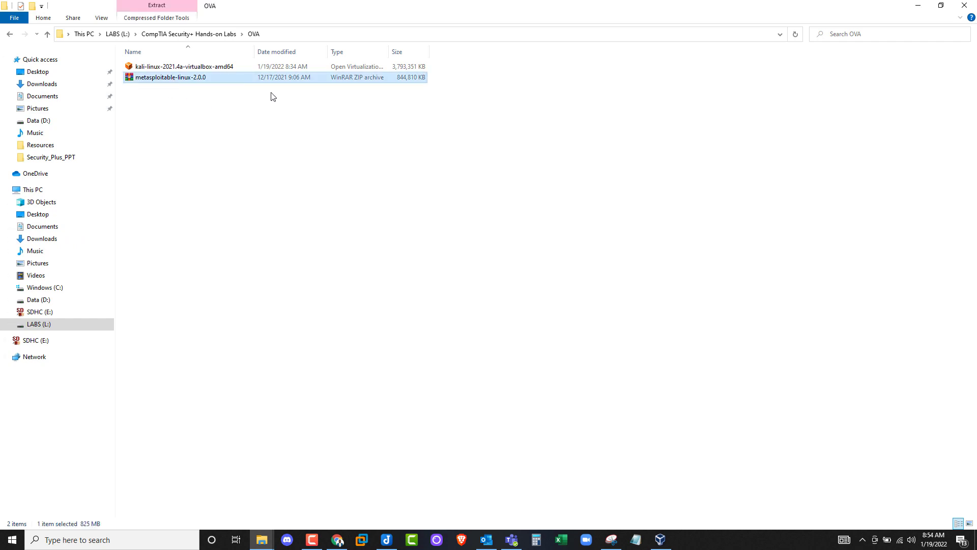
right_click(171, 80)
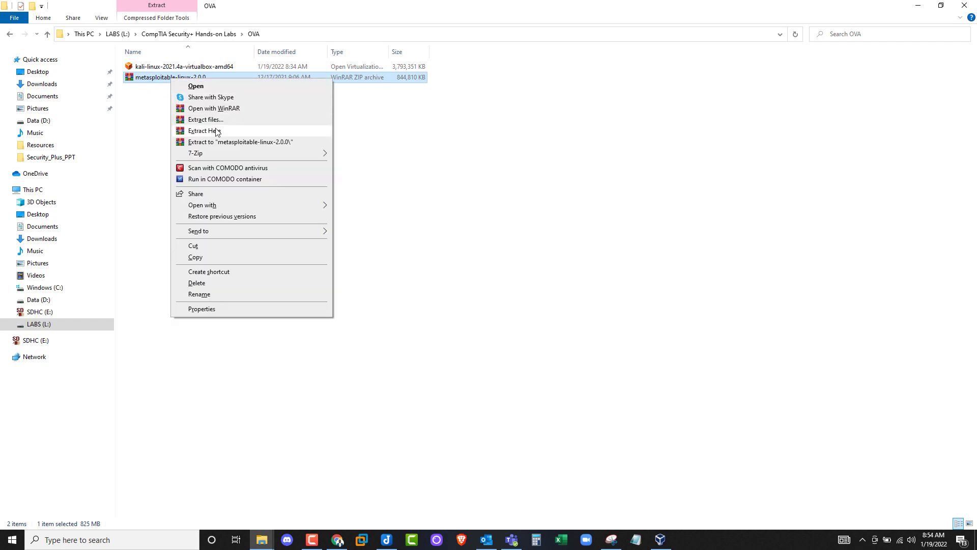
mouse_move(216, 154)
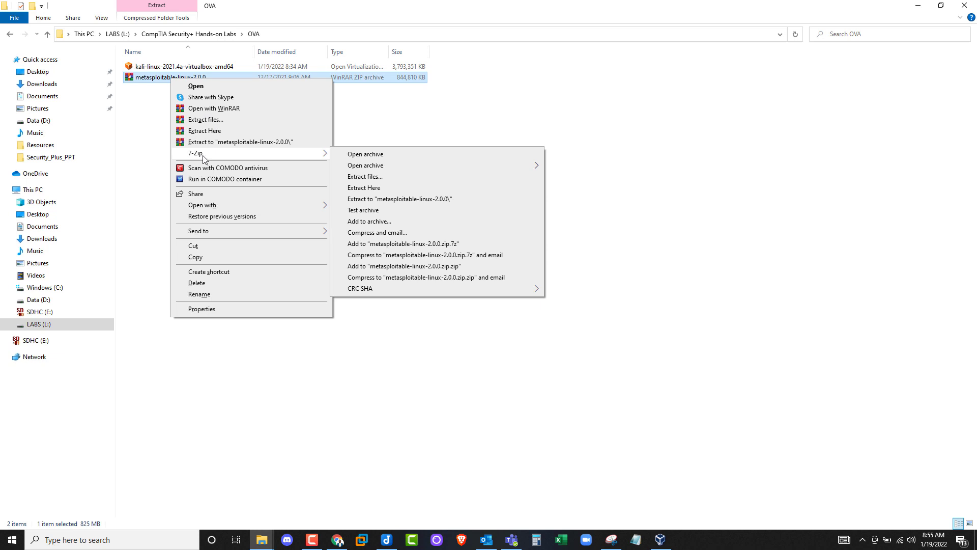
left_click(370, 193)
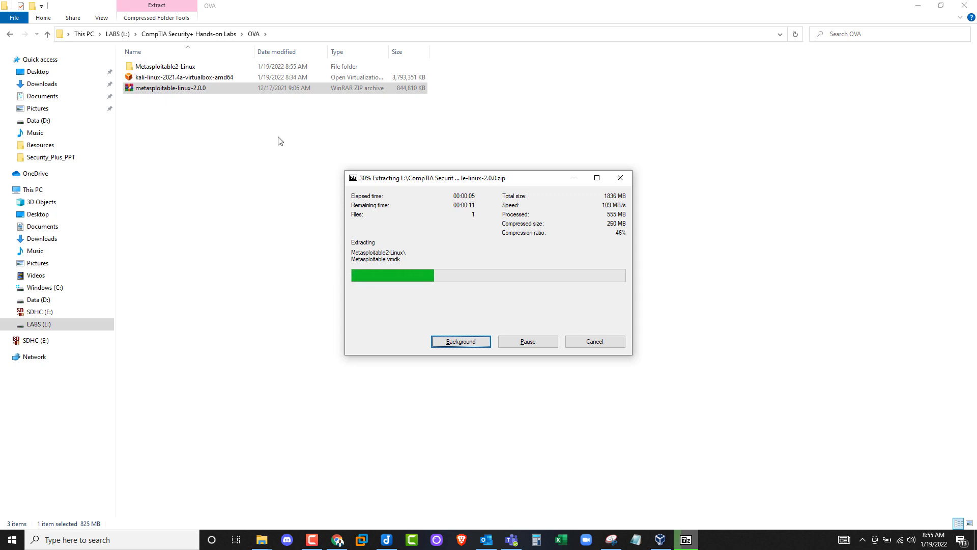
left_click(208, 81)
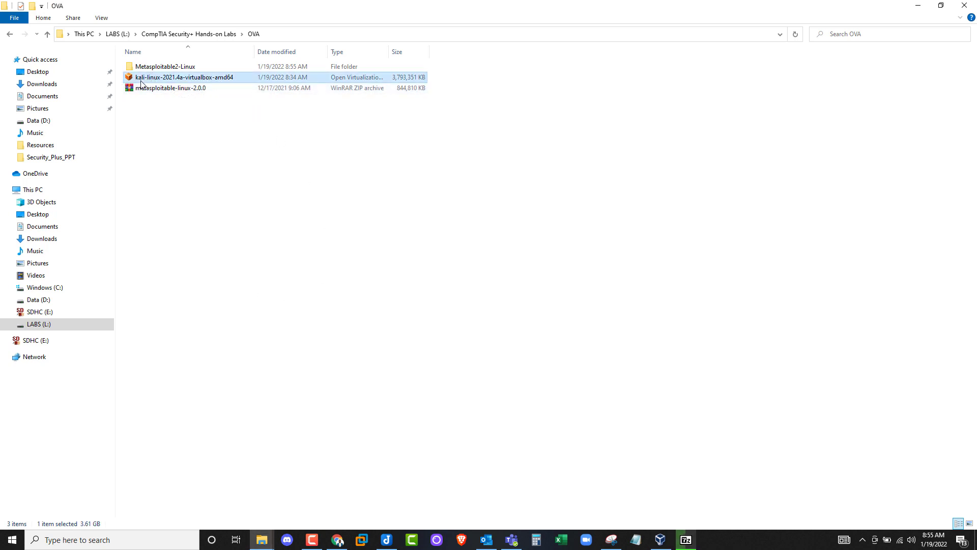
- Rename the kali-linux appliance file to 'Kali Linux'
right_click(175, 76)
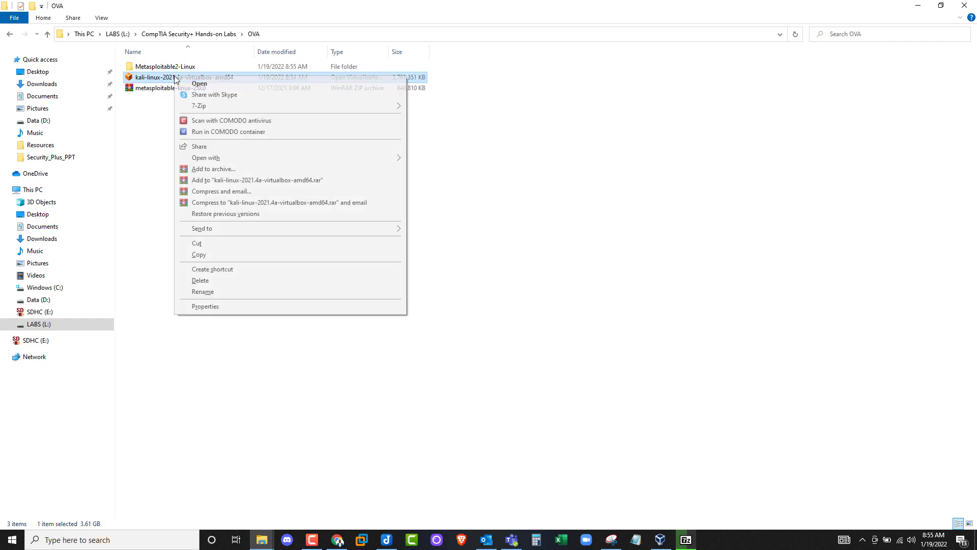
left_click(227, 296)
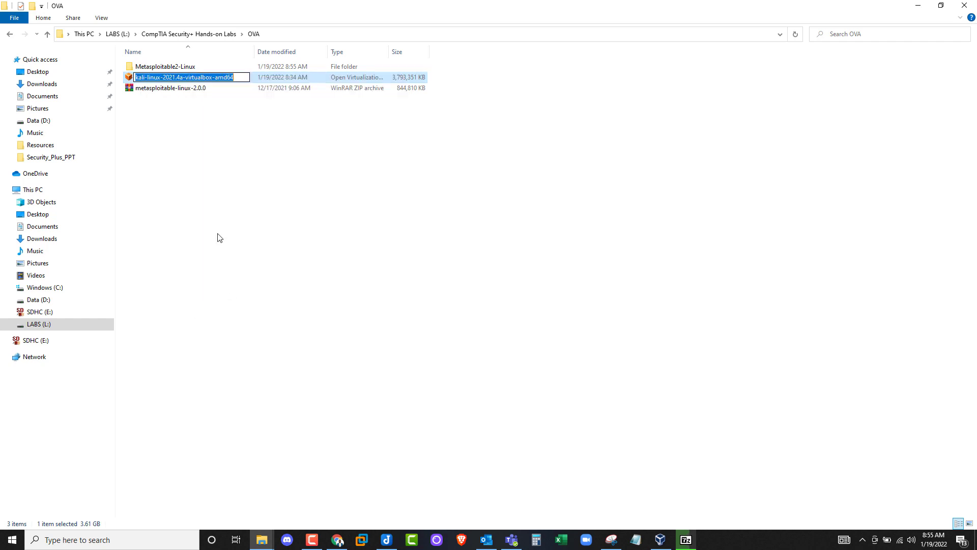
left_click(241, 77)
left_click_drag(242, 77, 155, 78)
key("BackSpace")
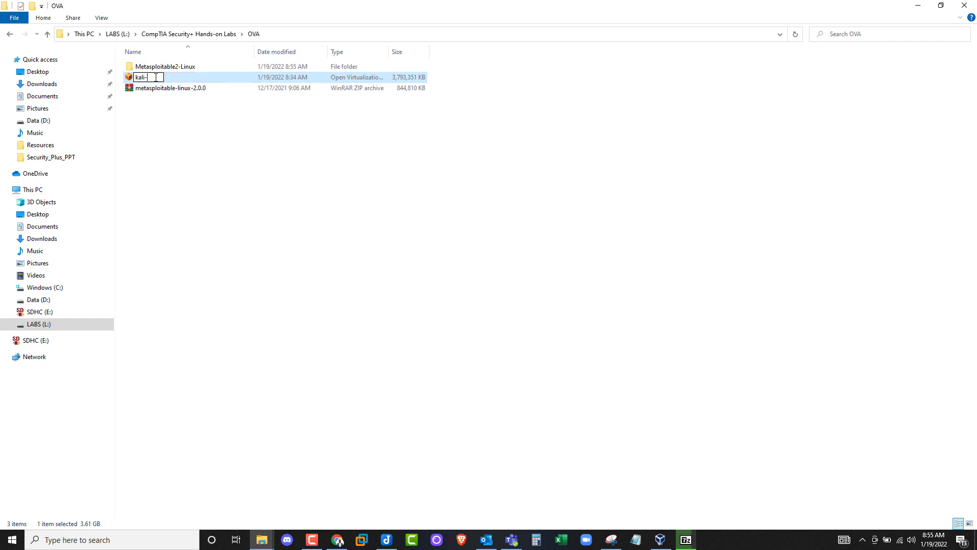
type("Linu")
key("BackSpace")
type("K")
key("Return")
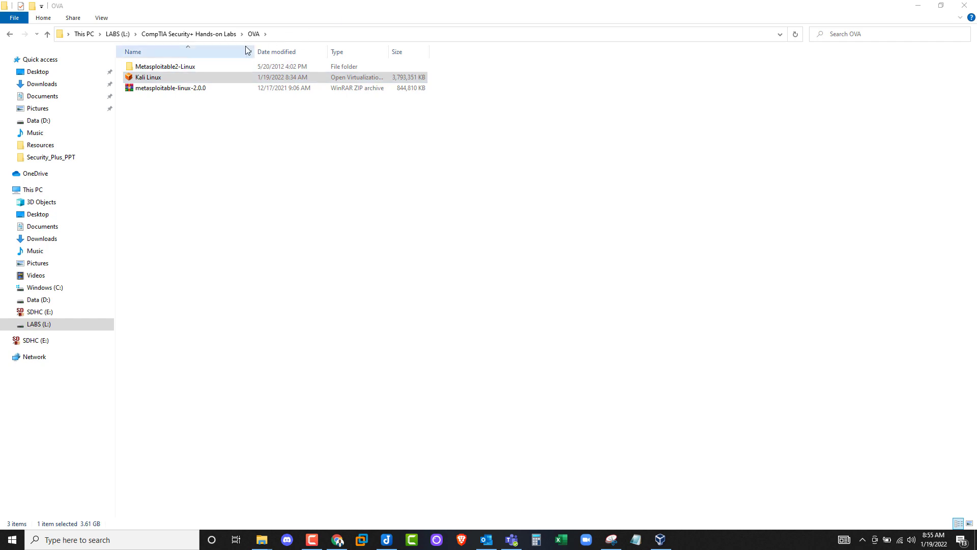
- Check the five Metasploitable files inside Metasploitable2-Linux, then return to the OVA folder
left_click(168, 68)
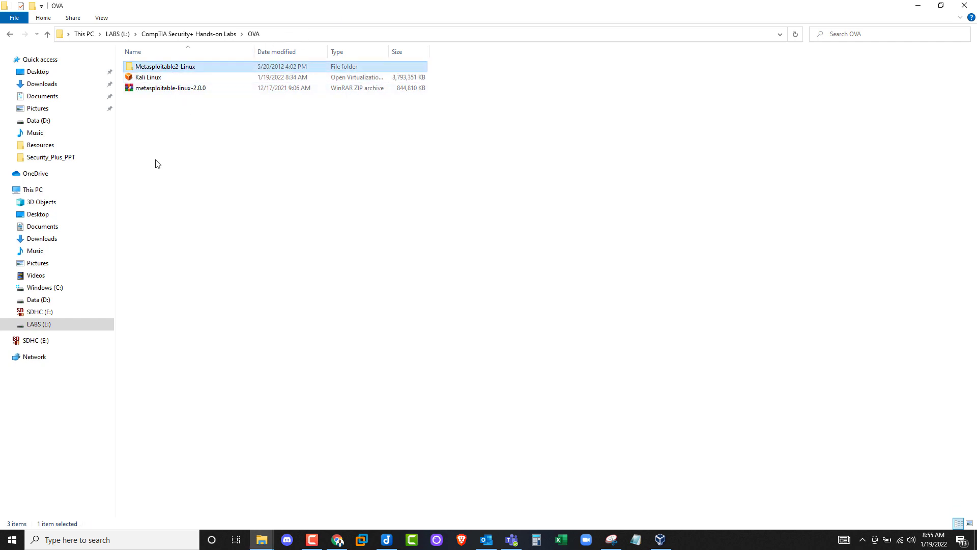
double_click(181, 68)
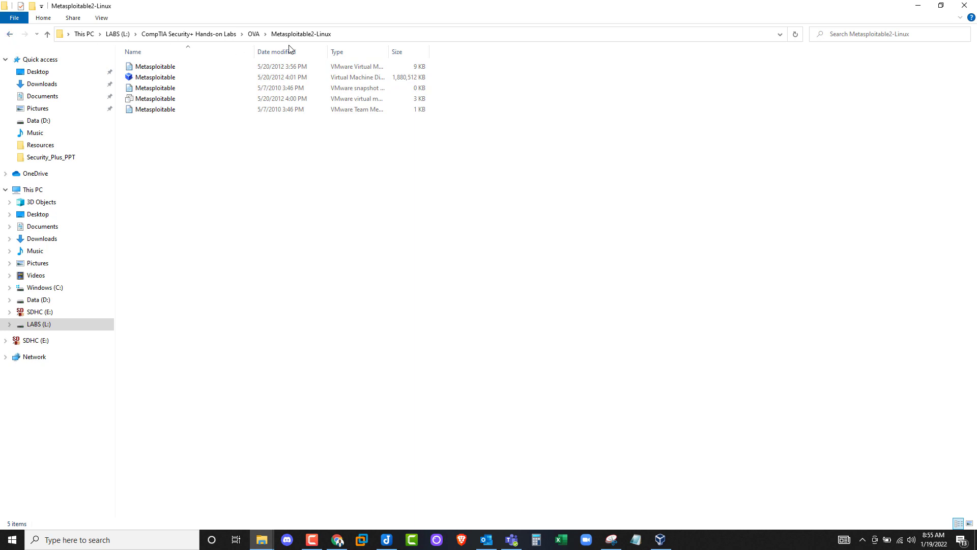
left_click(9, 34)
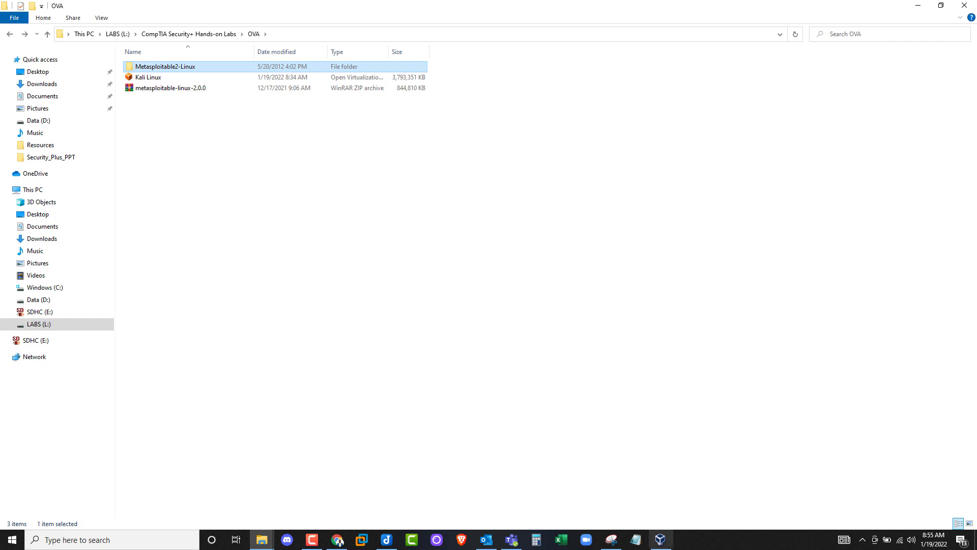
- Maximize VirtualBox Manager and start importing a virtual appliance
left_click(668, 546)
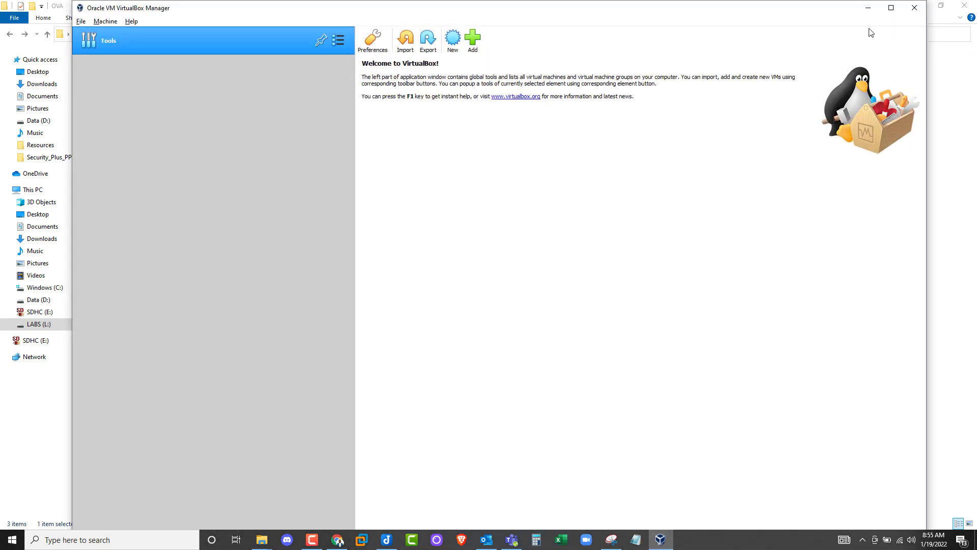
left_click(891, 7)
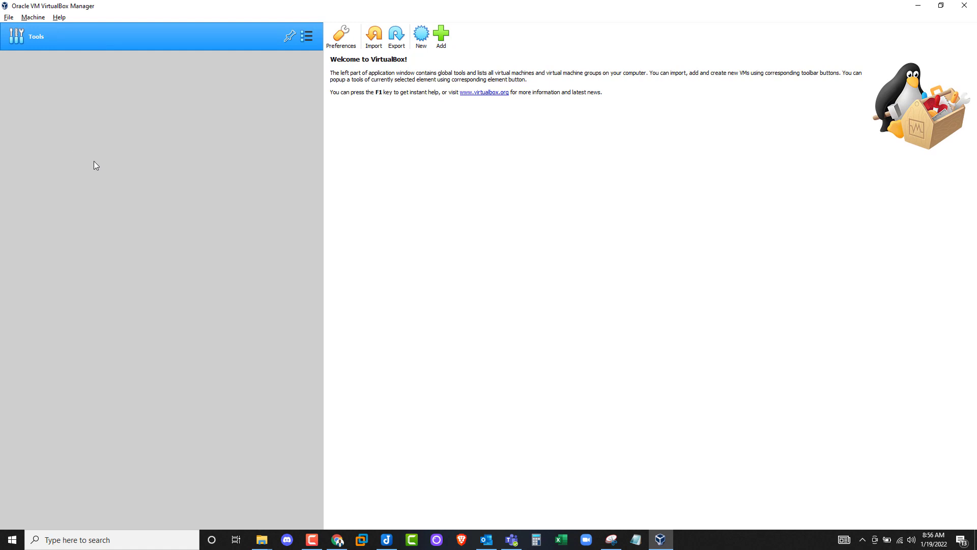
left_click(374, 49)
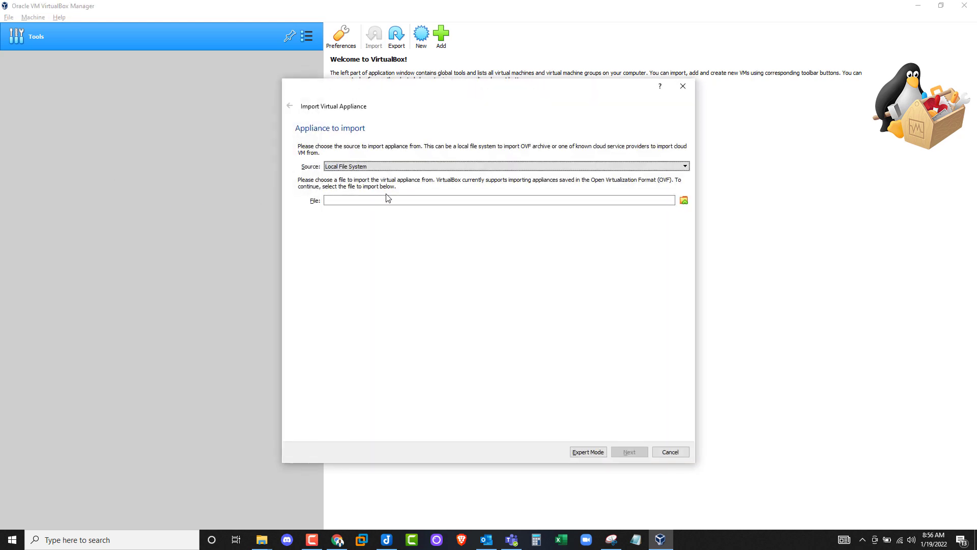
left_click(685, 201)
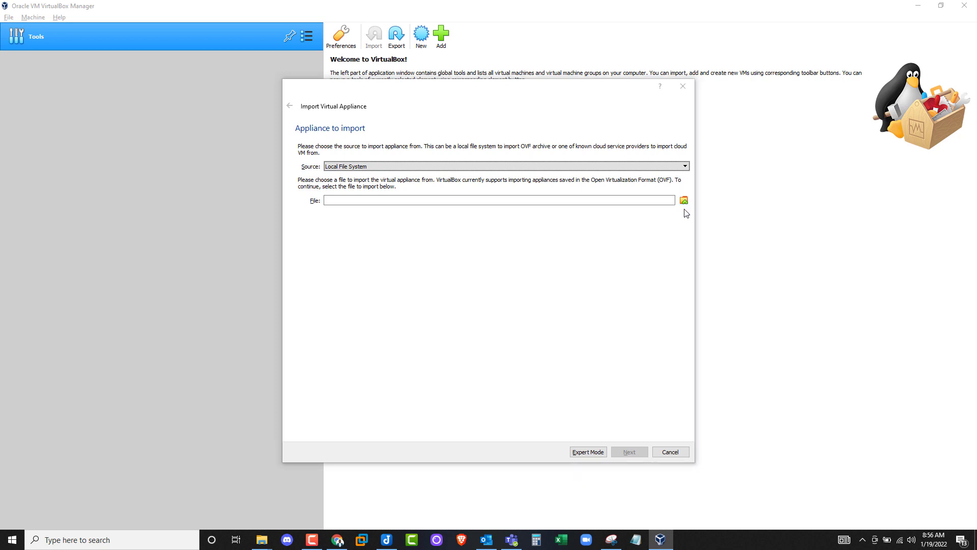
- Select L:\CompTIA Security+ Hands-on Labs\OVA\Kali Linux.ova as the appliance file
left_click_drag(422, 88, 243, 130)
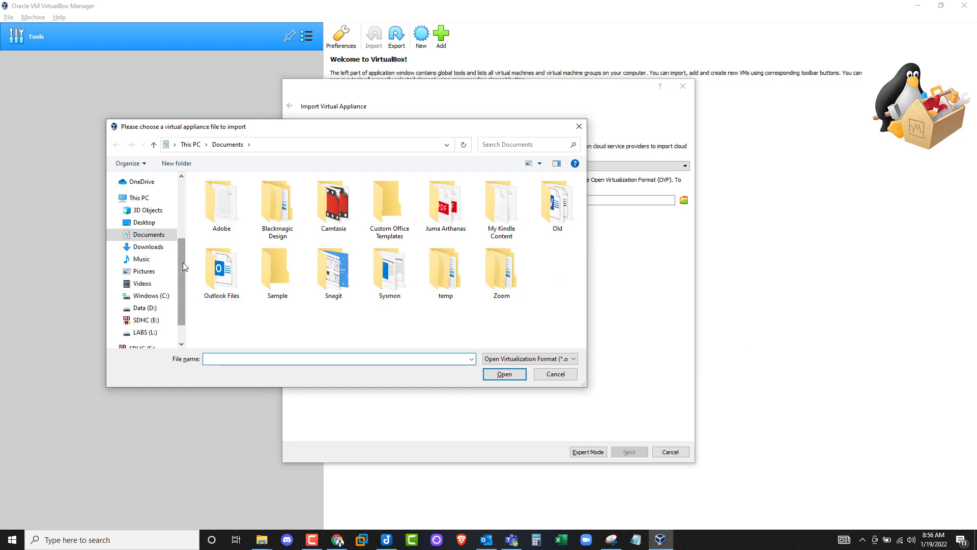
scroll(176, 270, "down", 1)
left_click(153, 301)
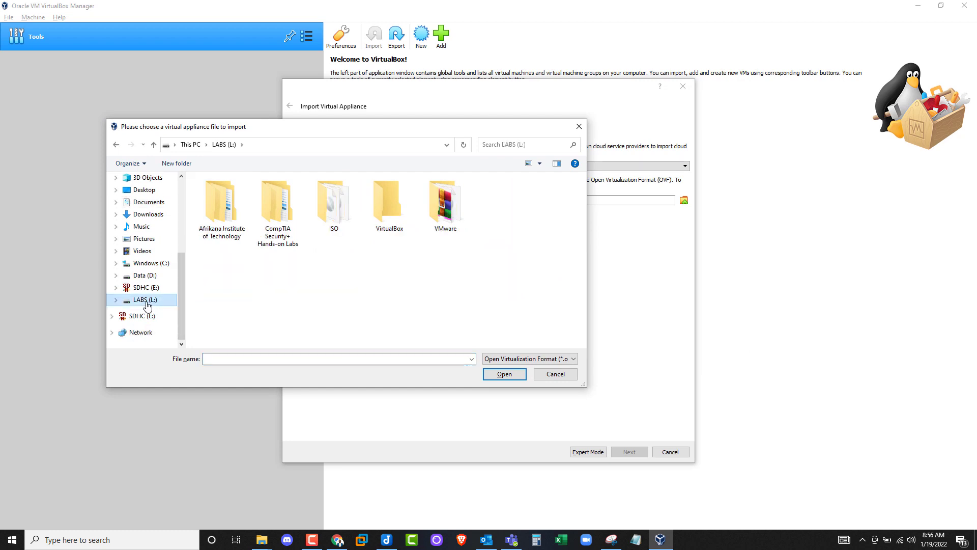
double_click(272, 213)
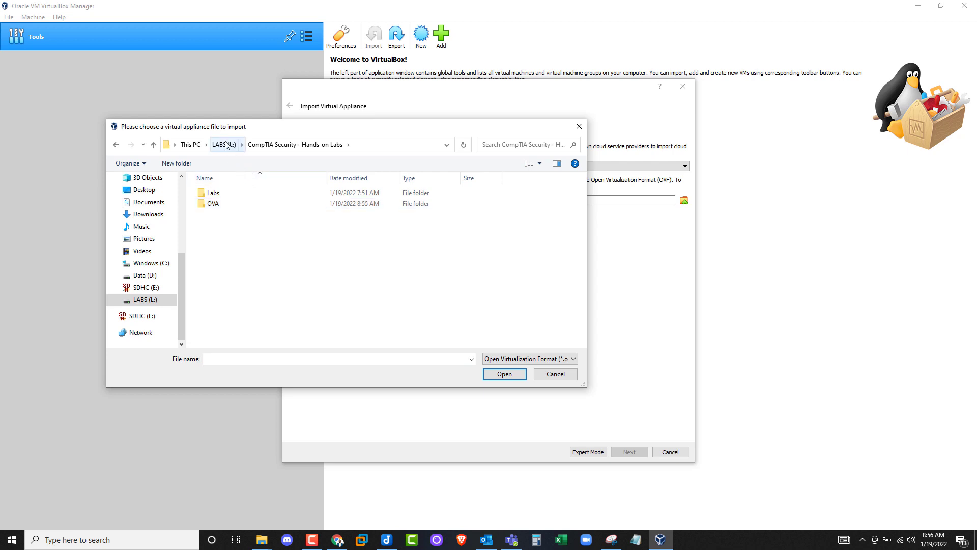
double_click(226, 204)
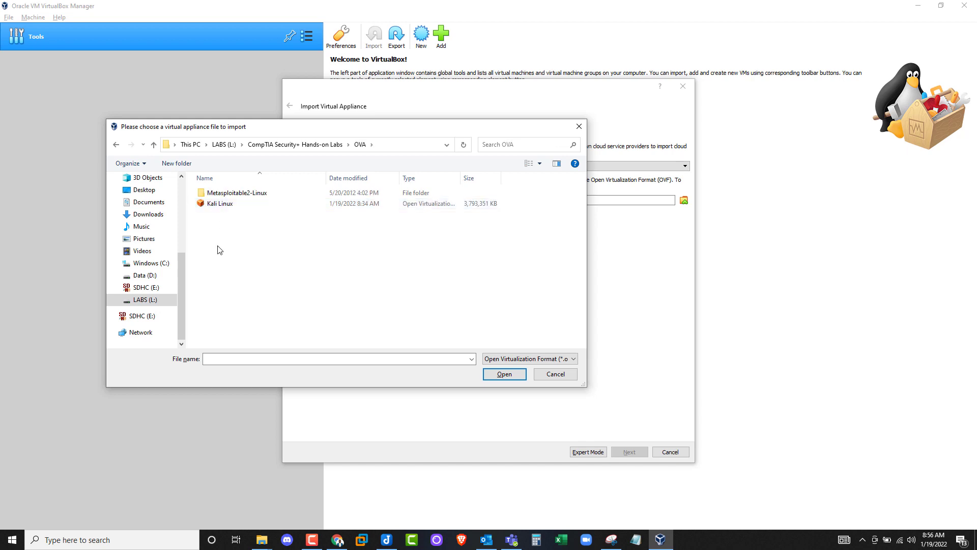
left_click(226, 204)
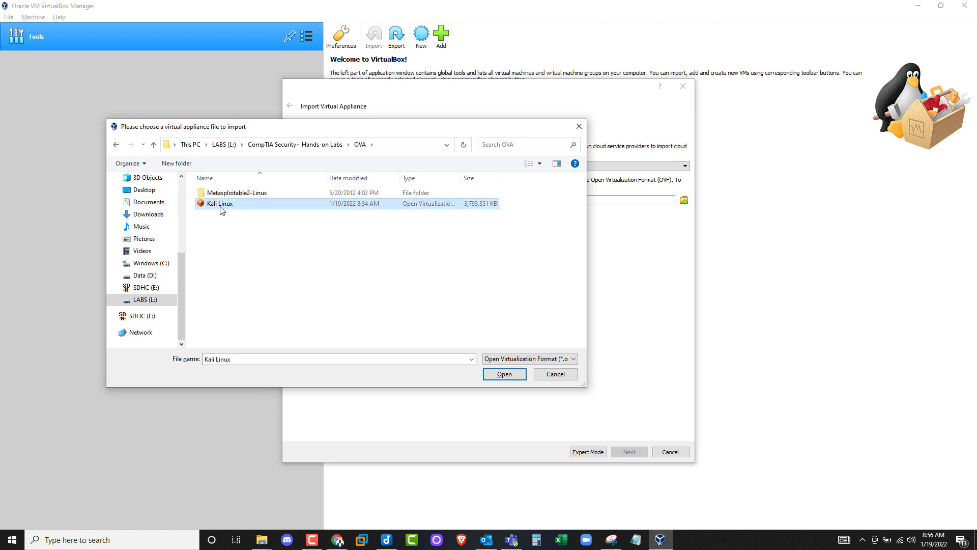
left_click(504, 376)
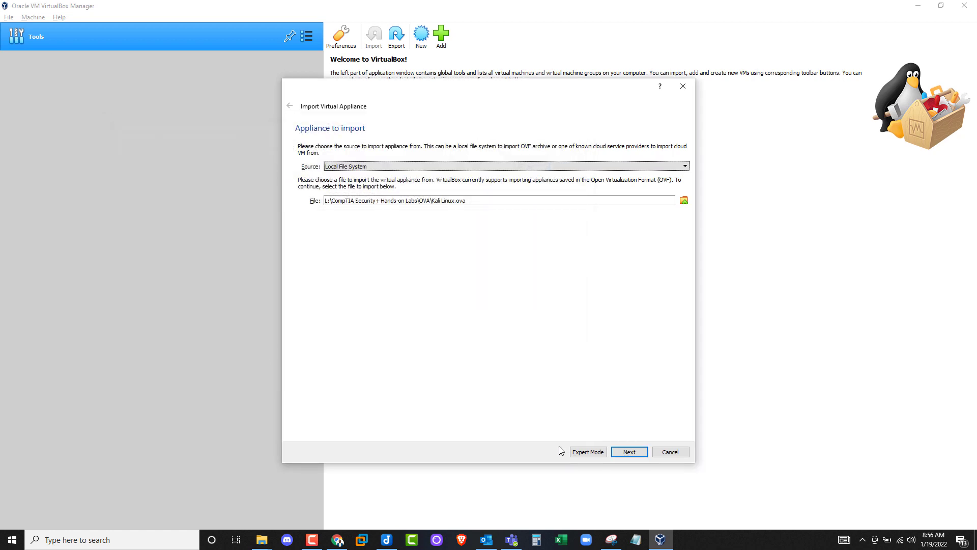
- Review the Kali appliance settings, import it, and accept the software license
left_click(630, 452)
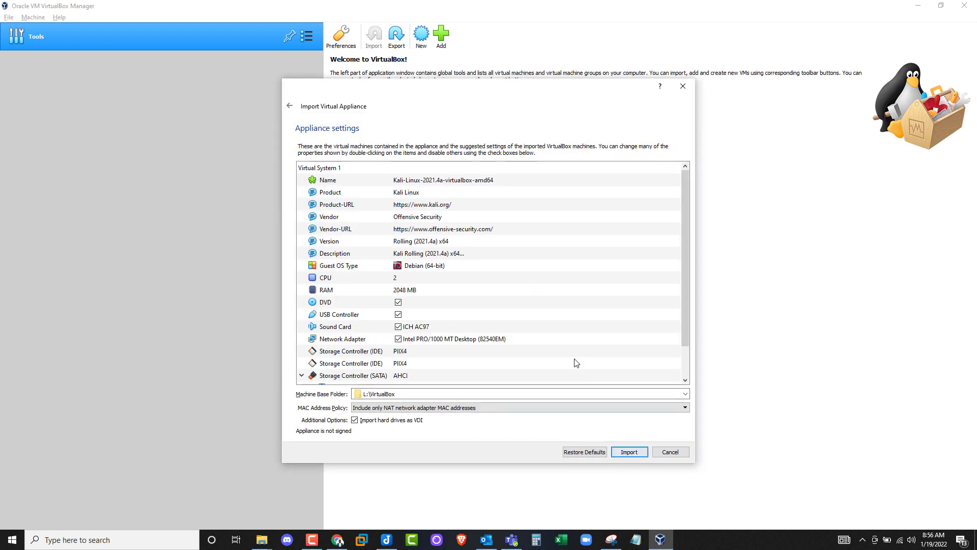
scroll(675, 240, "down", 1)
scroll(687, 213, "up", 1)
scroll(686, 213, "down", 1)
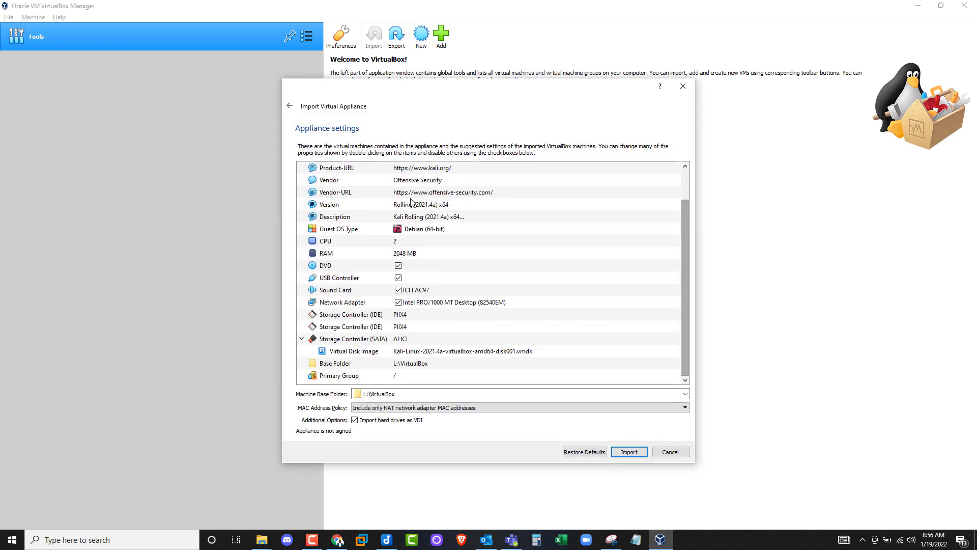
left_click(630, 452)
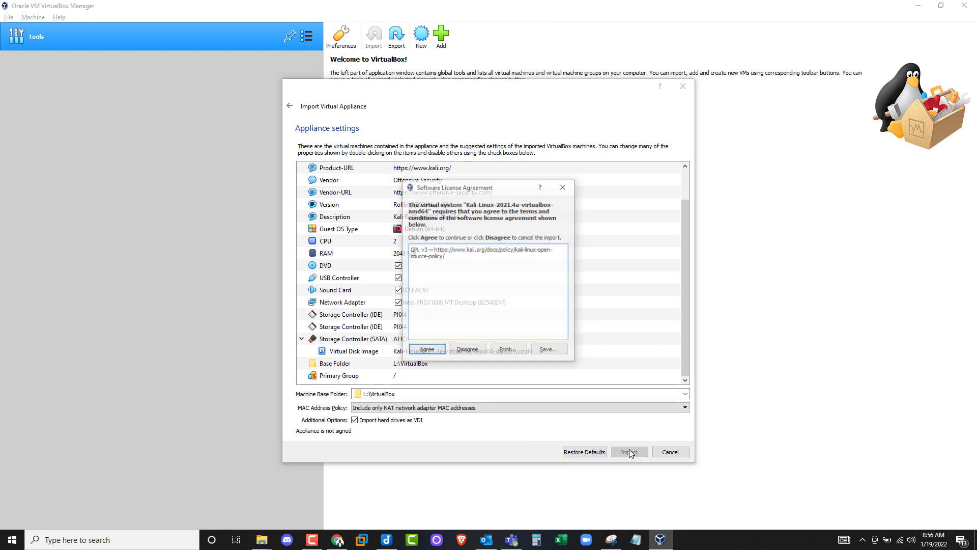
left_click(425, 351)
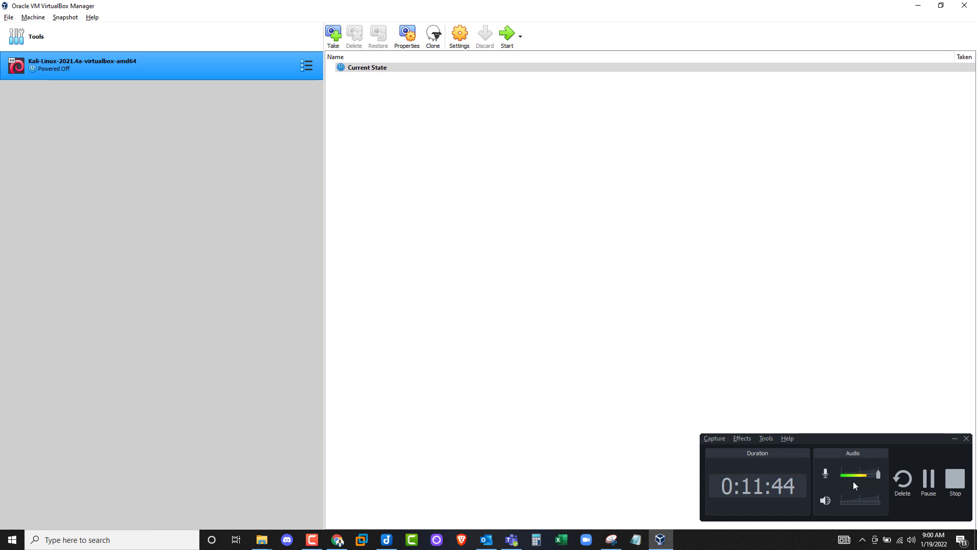
- Rename the Kali VM from Kali-Linux-2021.4a-virtualbox-amd64 to Kali-Linux in its settings
left_click_drag(820, 440, 790, 422)
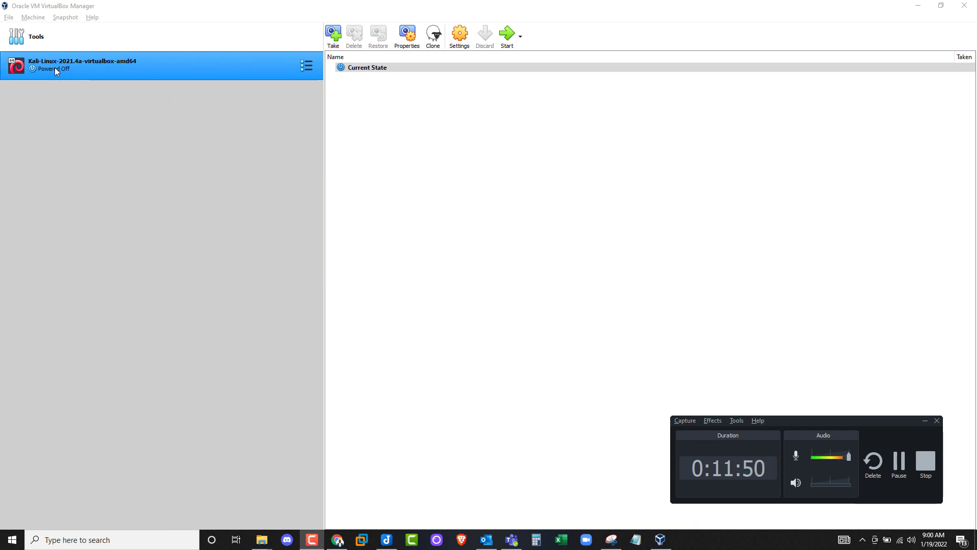
right_click(155, 76)
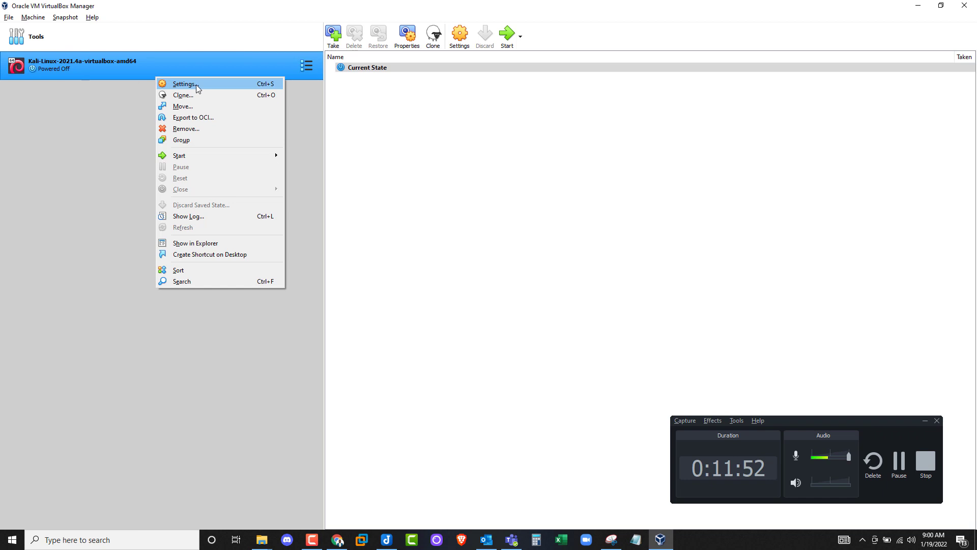
left_click(197, 85)
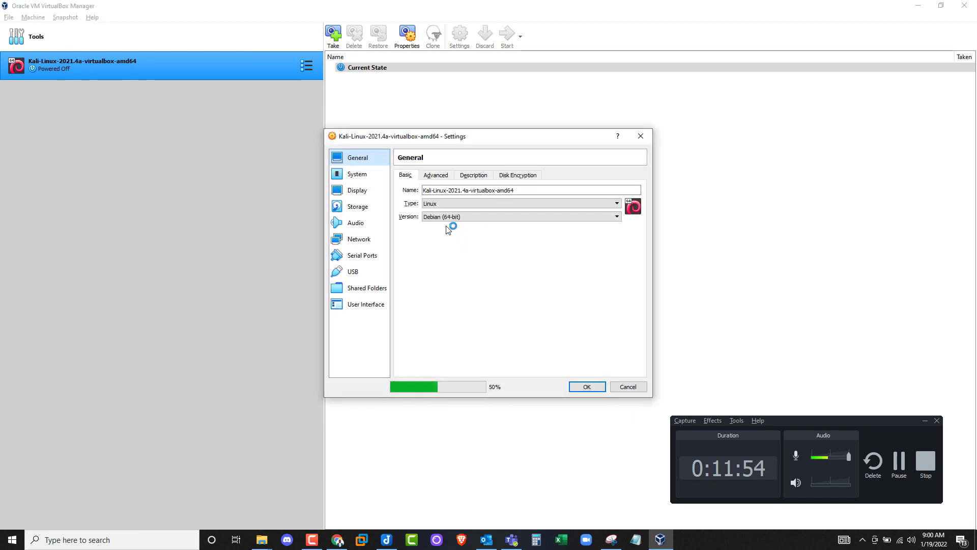
left_click_drag(447, 190, 516, 190)
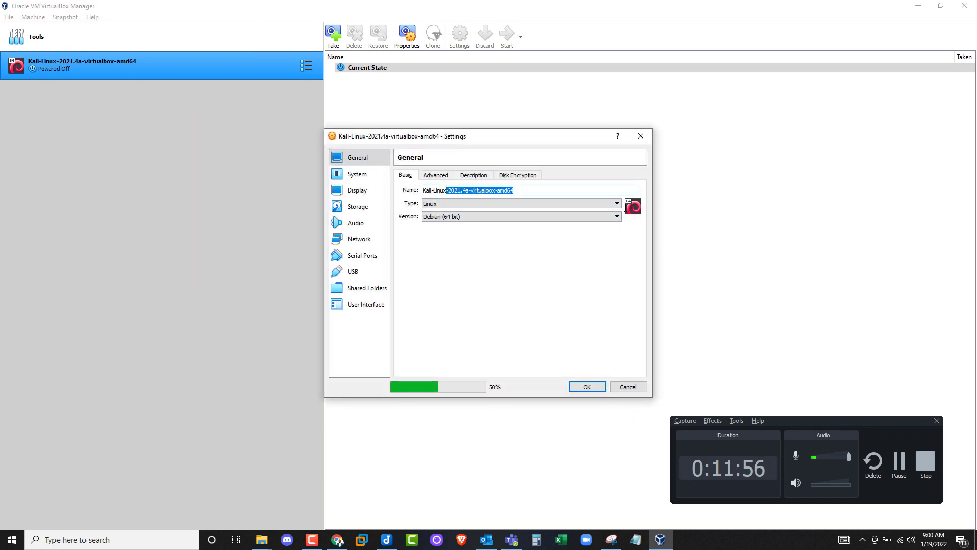
key("BackSpace")
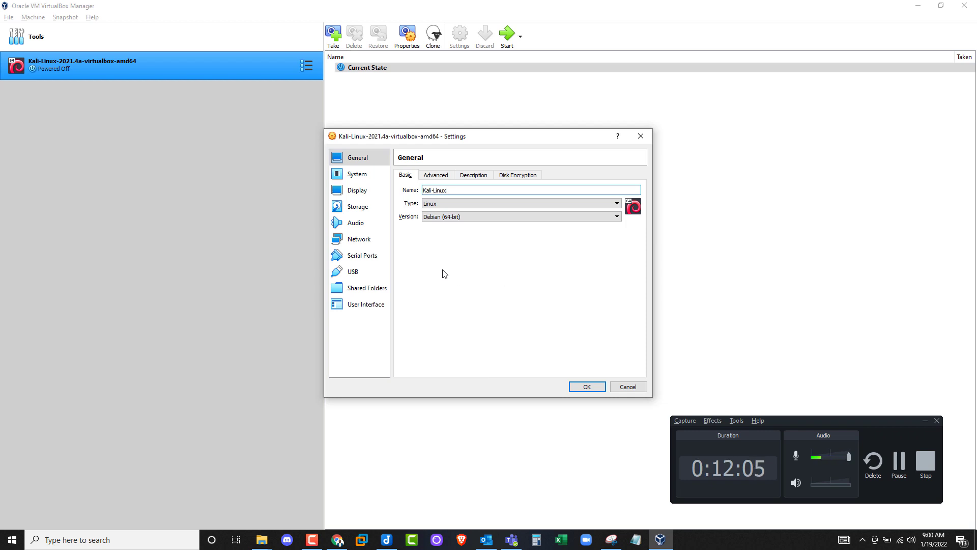
- Look up the default login details in the VM's description
left_click(472, 178)
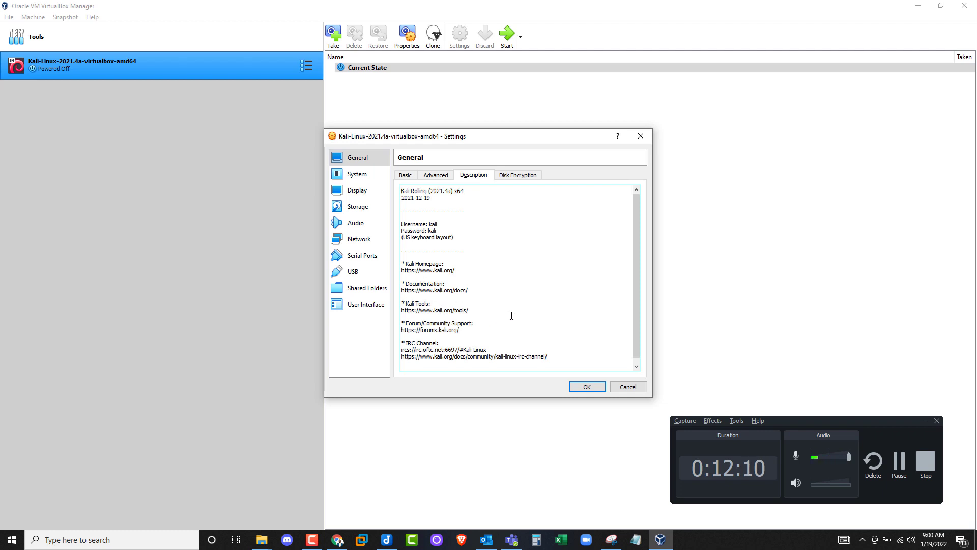
left_click(448, 225)
left_click_drag(431, 222, 402, 224)
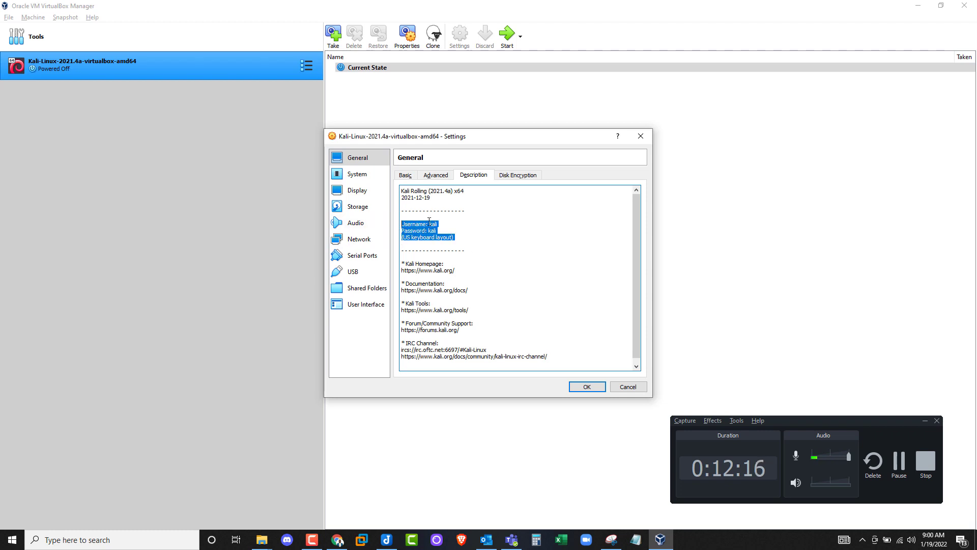
left_click(406, 175)
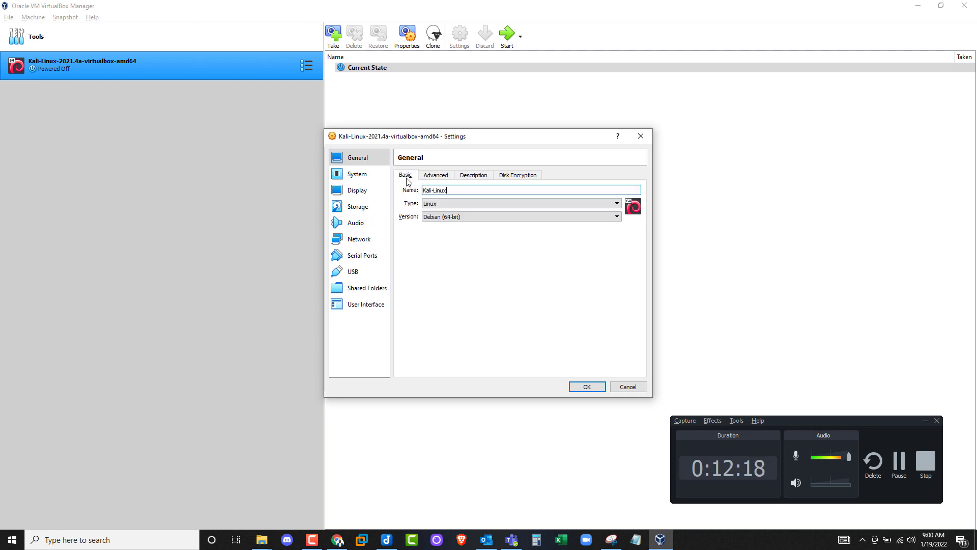
- Check System settings: 2048 MB base memory and 2 processors
left_click(359, 176)
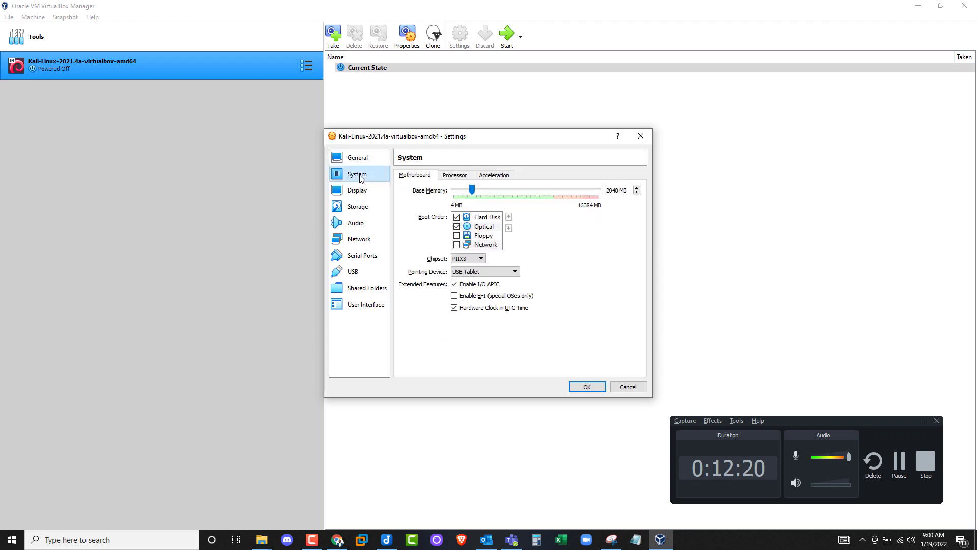
left_click(465, 176)
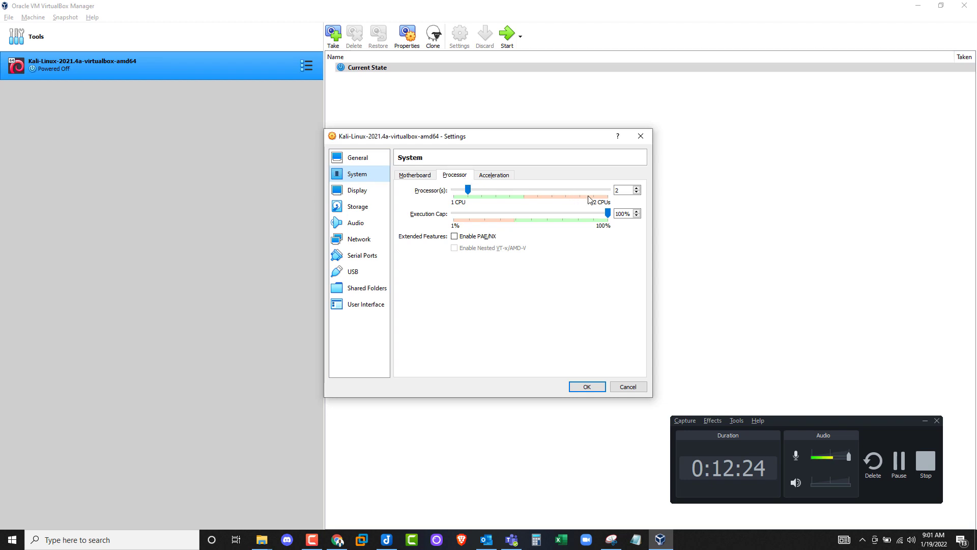
key("Tab")
key("Tab")
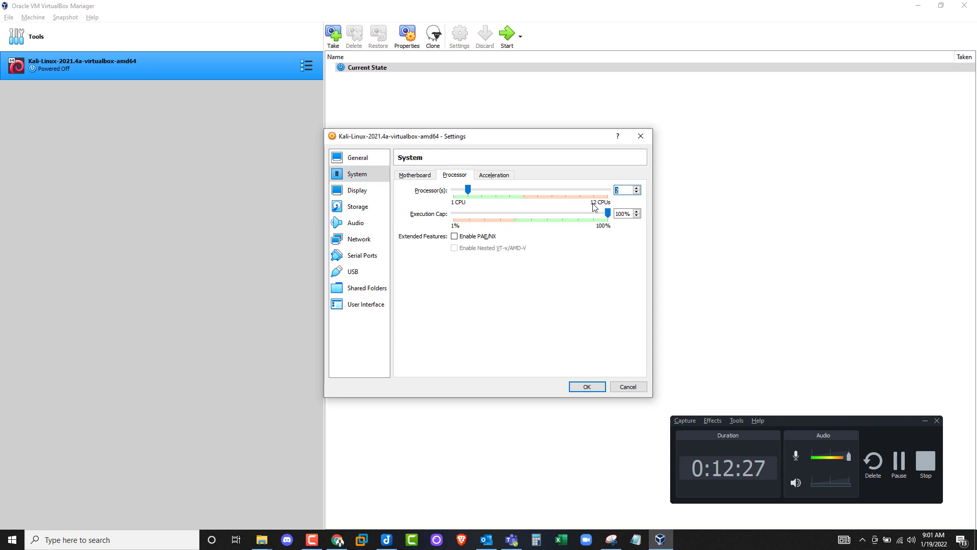
left_click(412, 176)
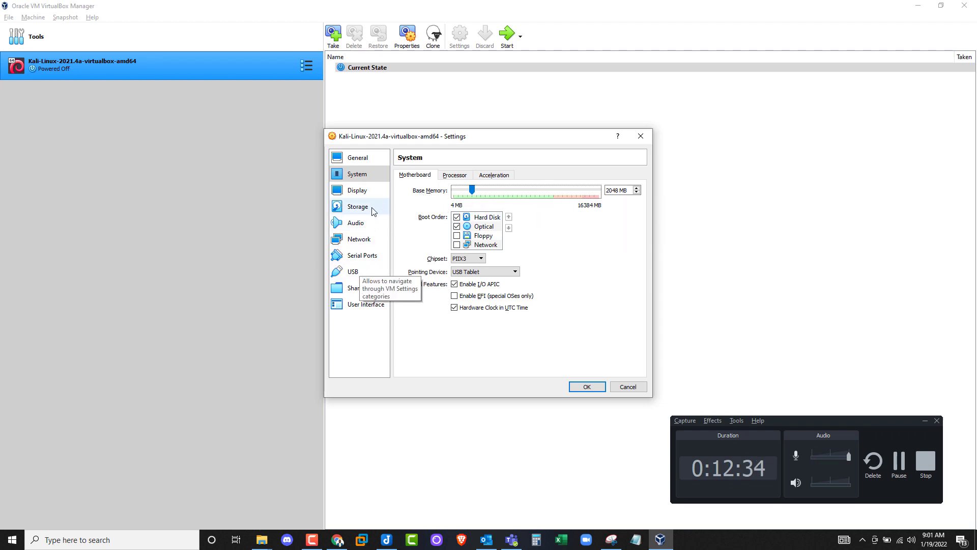
- Attach Kali-Linux's Adapter 1 as Bridged Adapter on Intel Wi-Fi 6 AX201 and save
left_click(353, 245)
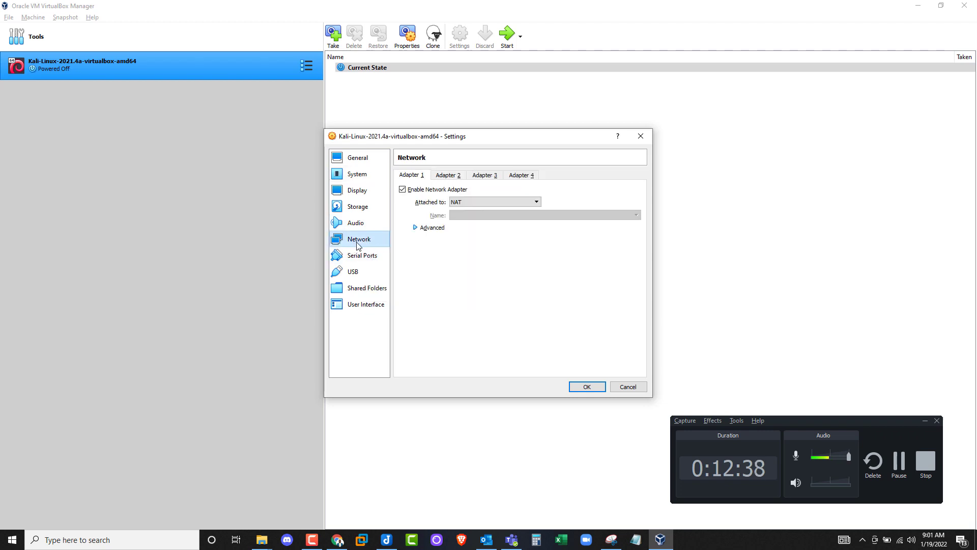
left_click(468, 204)
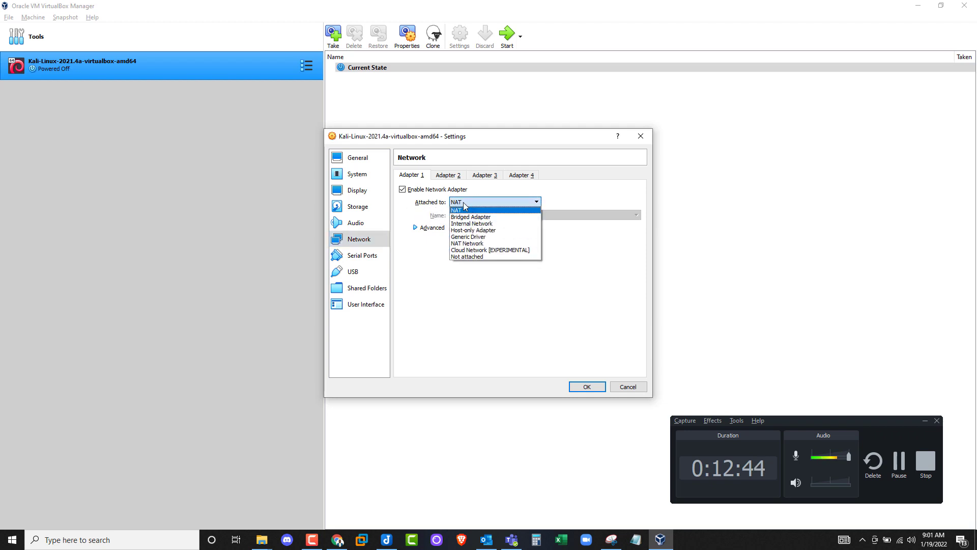
left_click(472, 217)
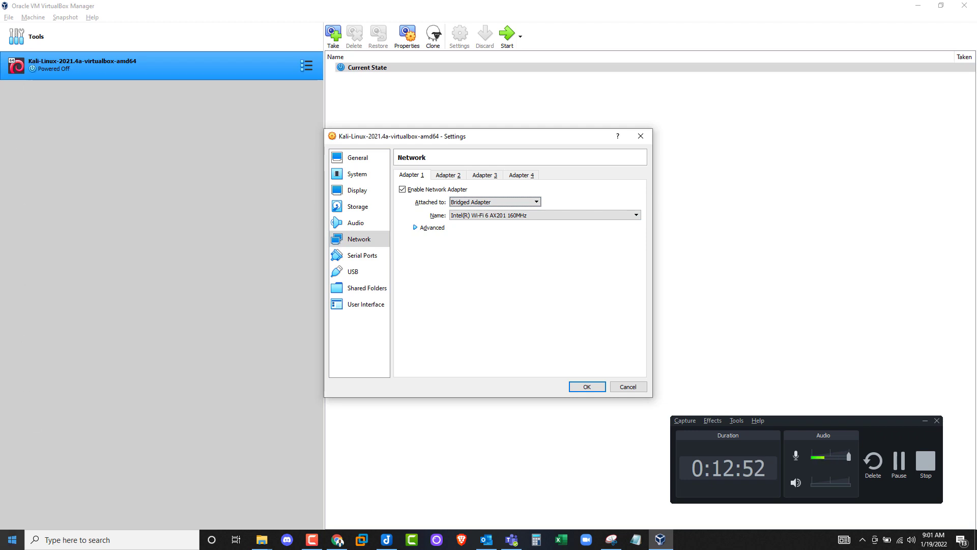
left_click(13, 540)
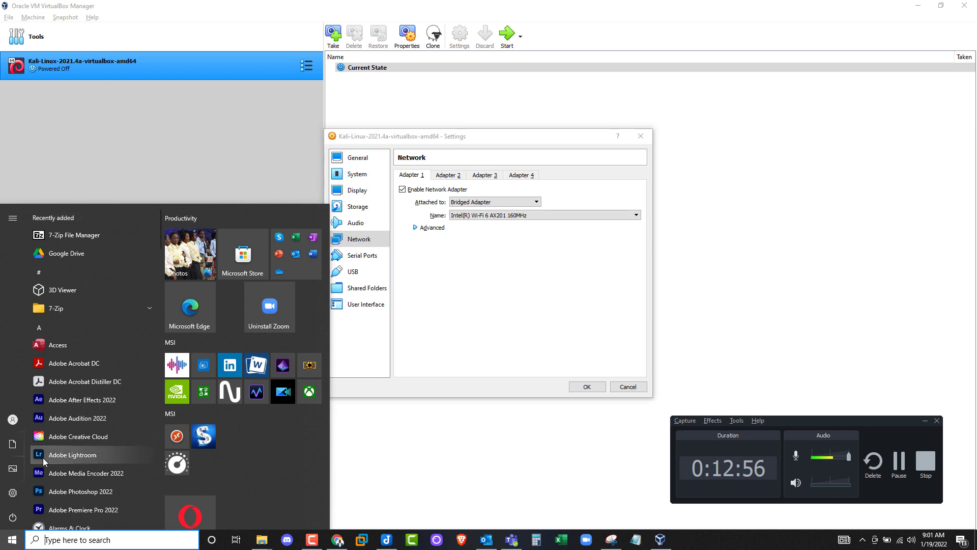
left_click(12, 541)
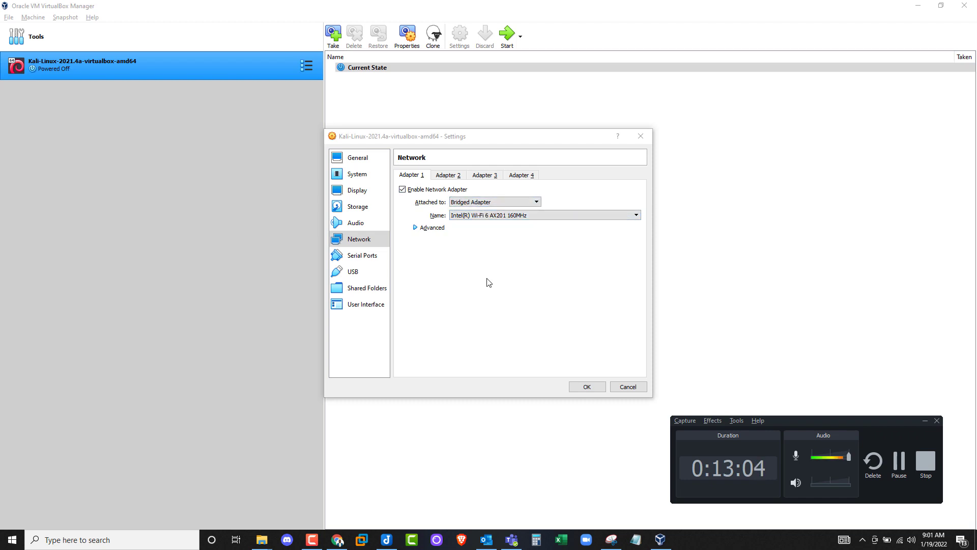
left_click(587, 387)
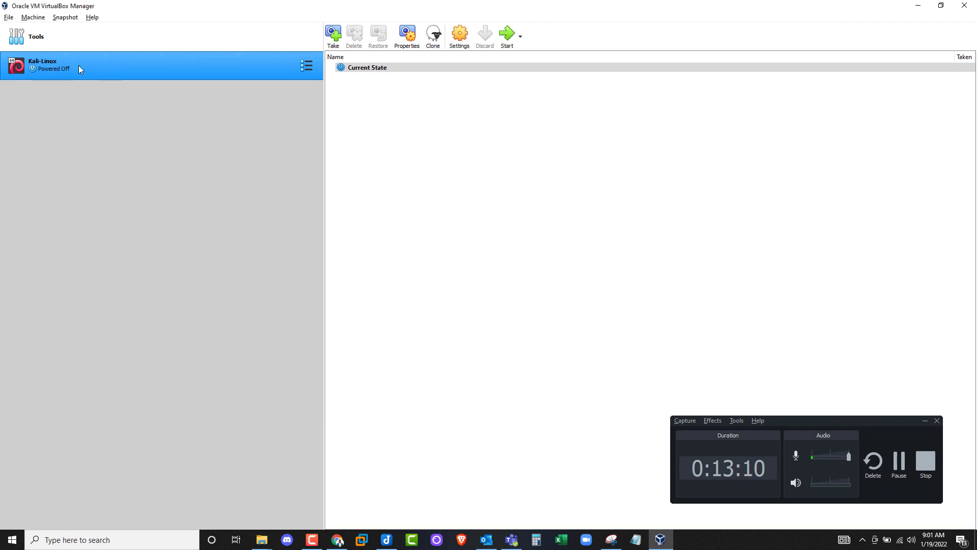
- Create a new virtual machine named Meta with type Linux
left_click(157, 38)
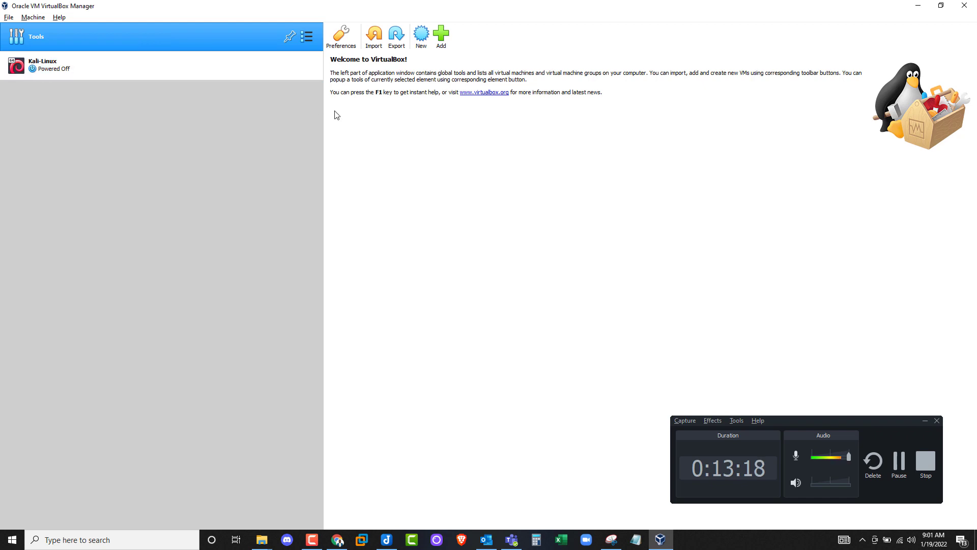
left_click(421, 41)
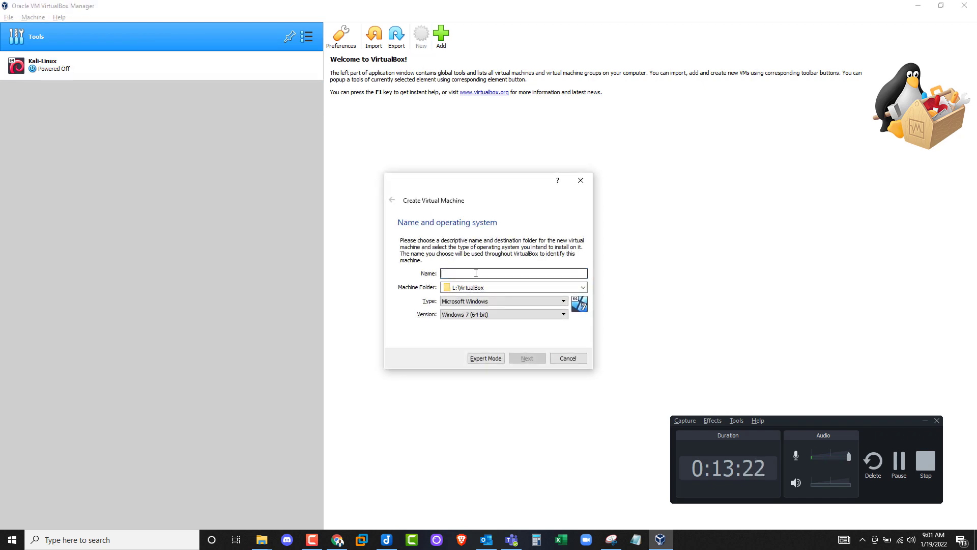
type("Meta")
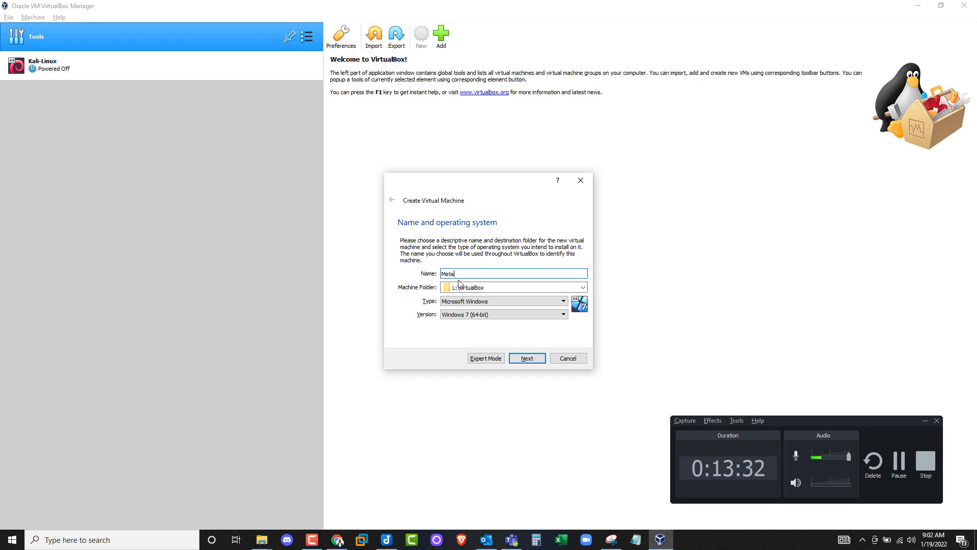
left_click(473, 315)
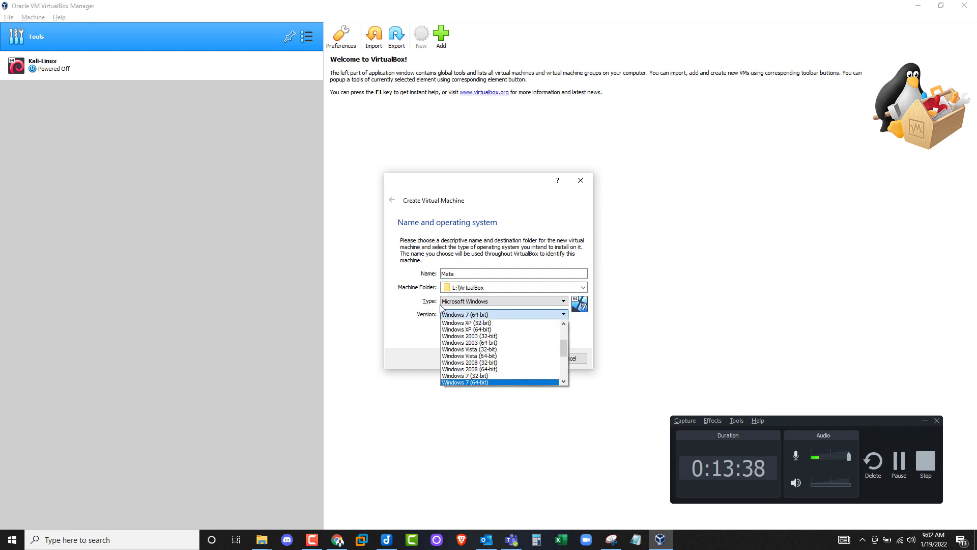
left_click(442, 302)
left_click(475, 302)
left_click(471, 317)
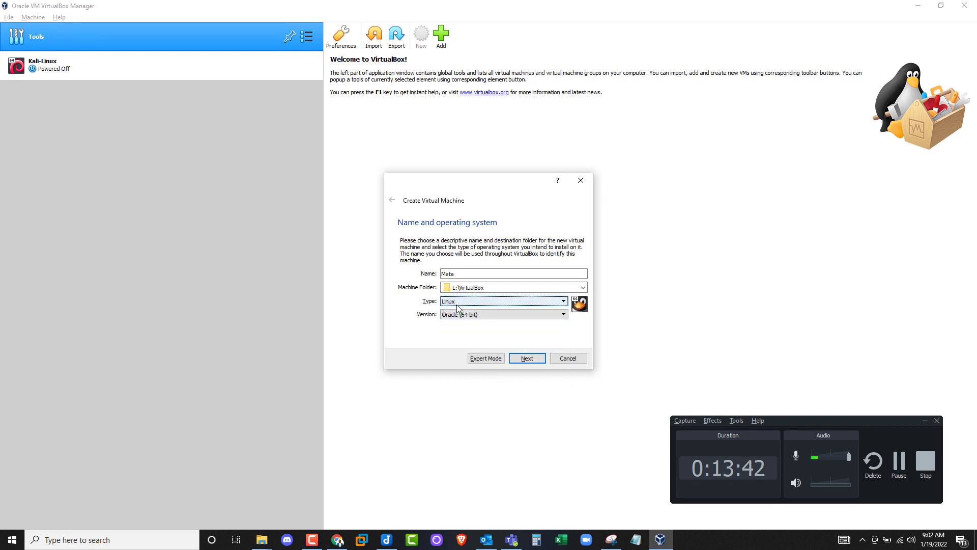
- Set the version to Ubuntu (64-bit) and keep 1024 MB memory
left_click(462, 315)
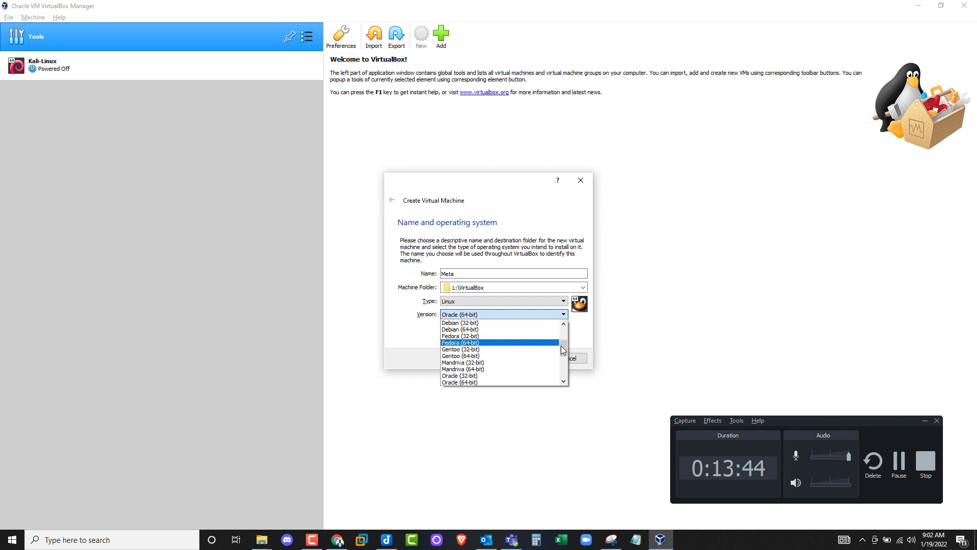
left_click_drag(563, 350, 575, 373)
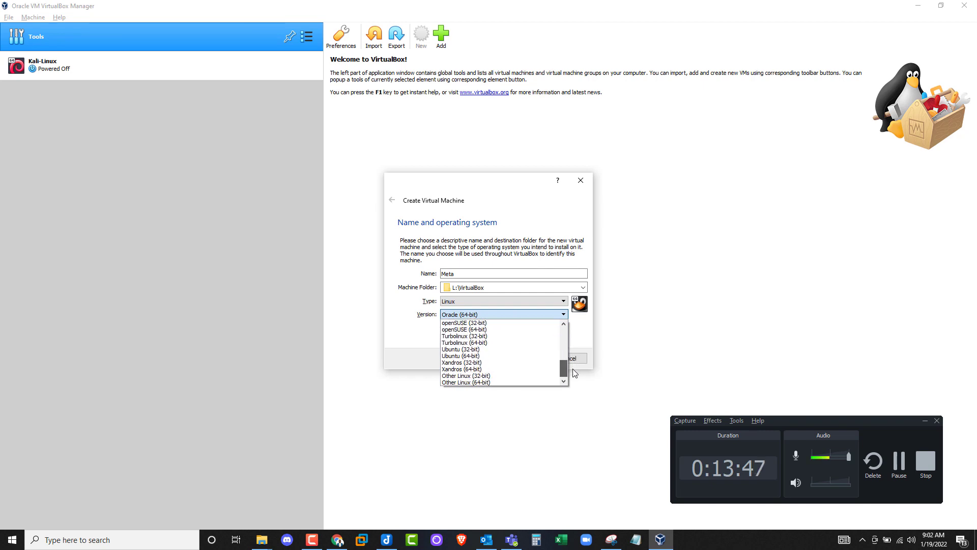
left_click(459, 356)
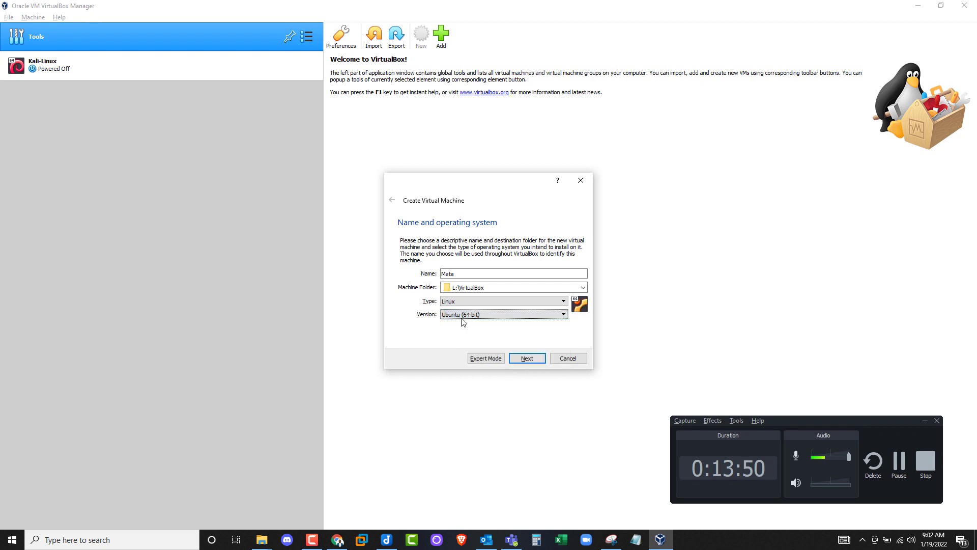
left_click(525, 361)
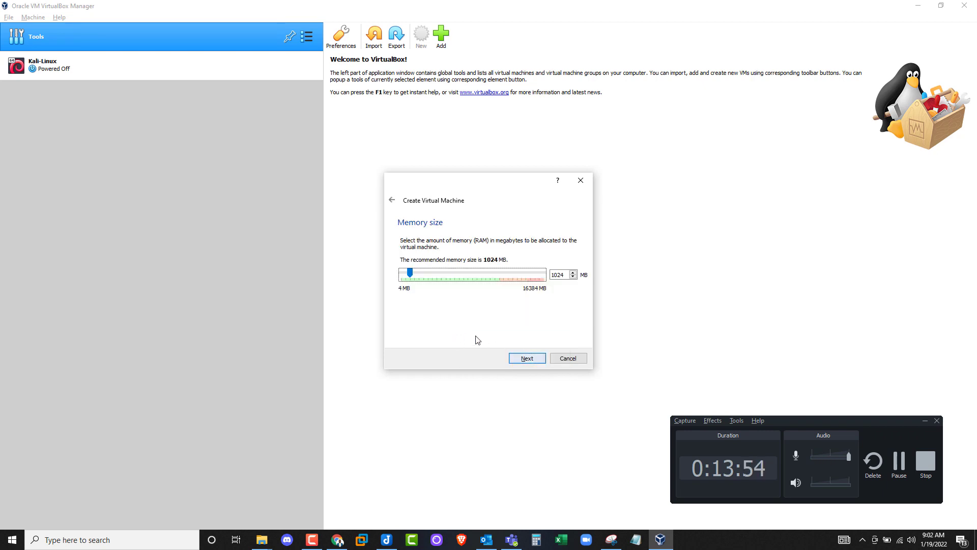
left_click(553, 275)
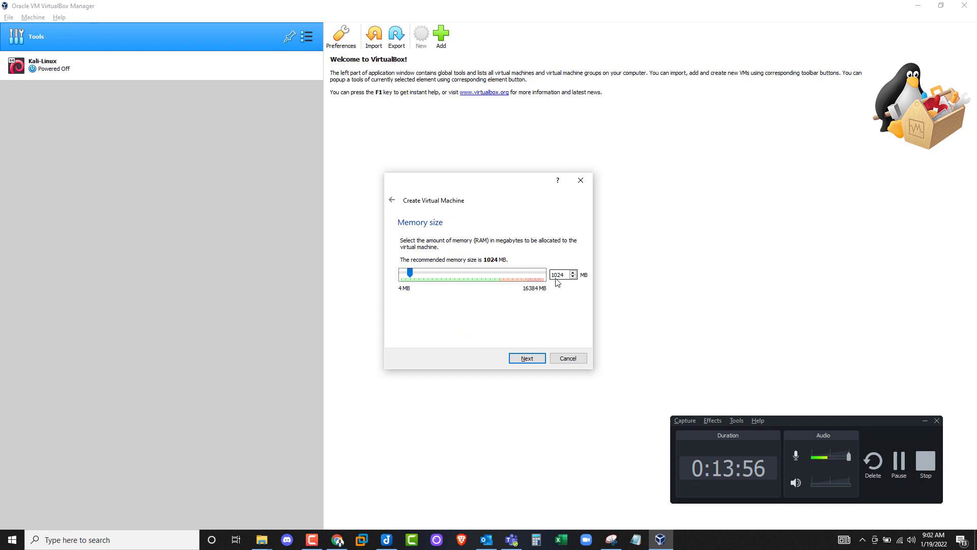
left_click(526, 361)
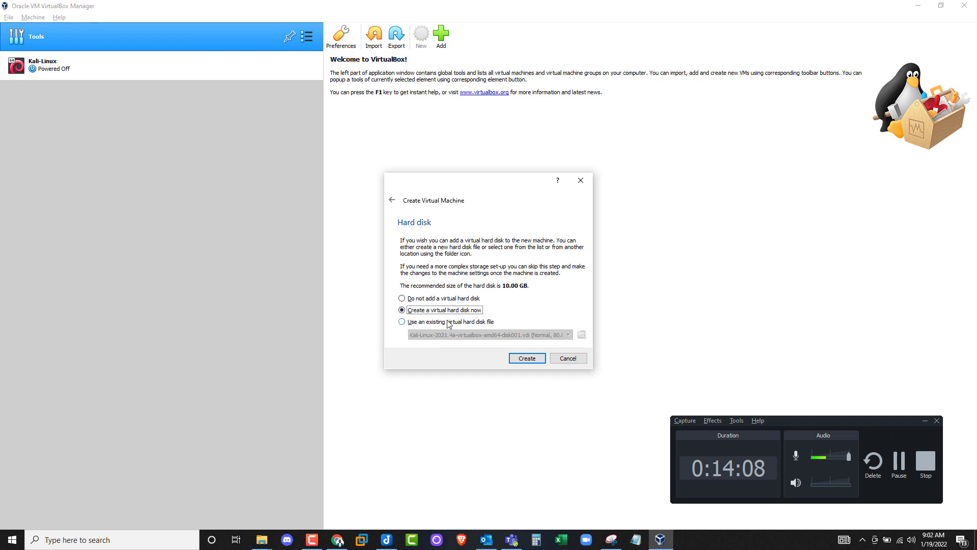
- Choose an existing virtual hard disk and browse to the LABS (L:) drive
left_click(448, 323)
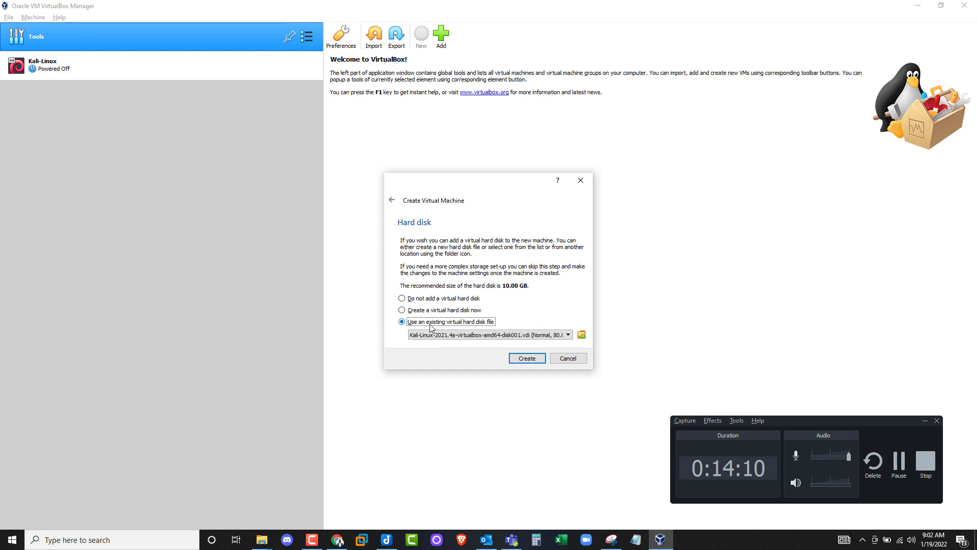
left_click(582, 335)
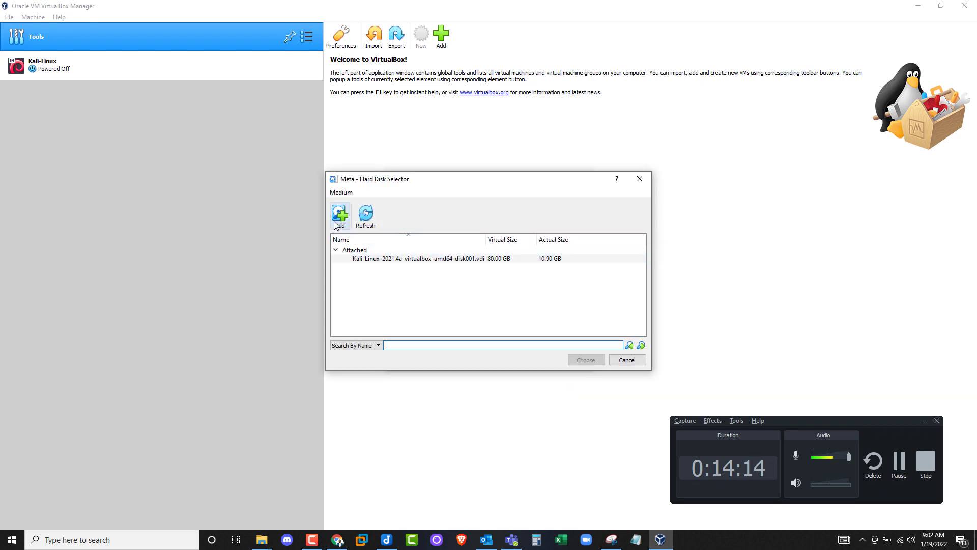
left_click(336, 224)
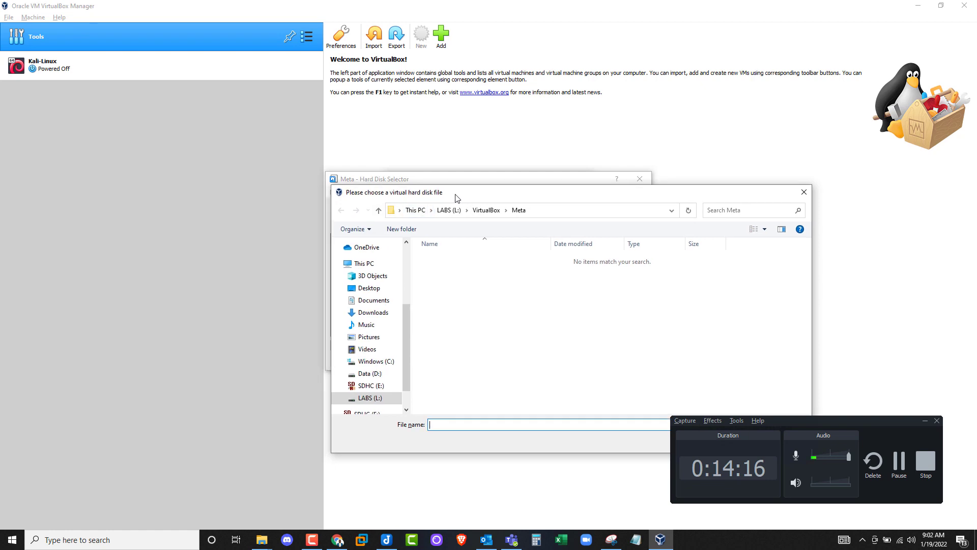
left_click_drag(457, 198, 310, 197)
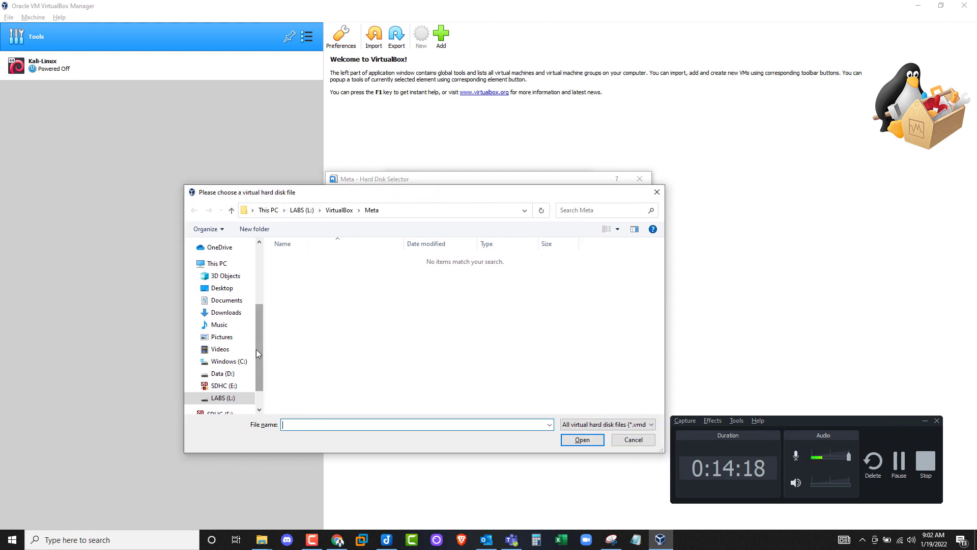
scroll(255, 349, "down", 1)
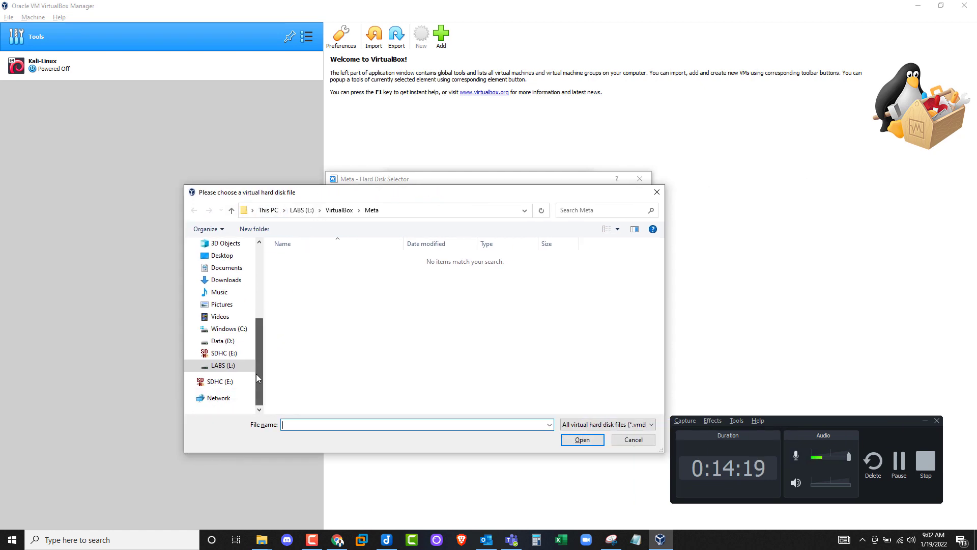
left_click(223, 365)
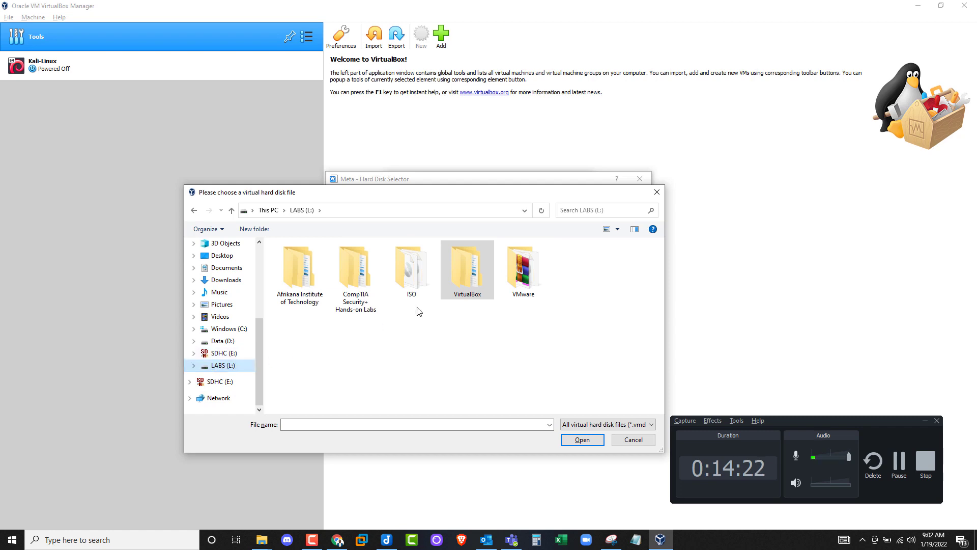
- Use Metasploitable.vmdk from OVA\Metasploitable2-Linux as the disk and create Meta
double_click(344, 287)
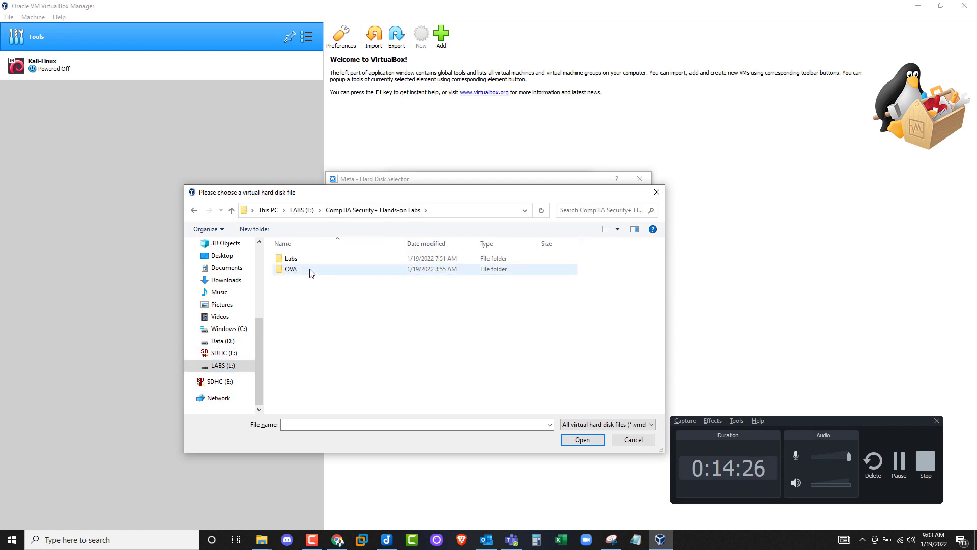
double_click(312, 272)
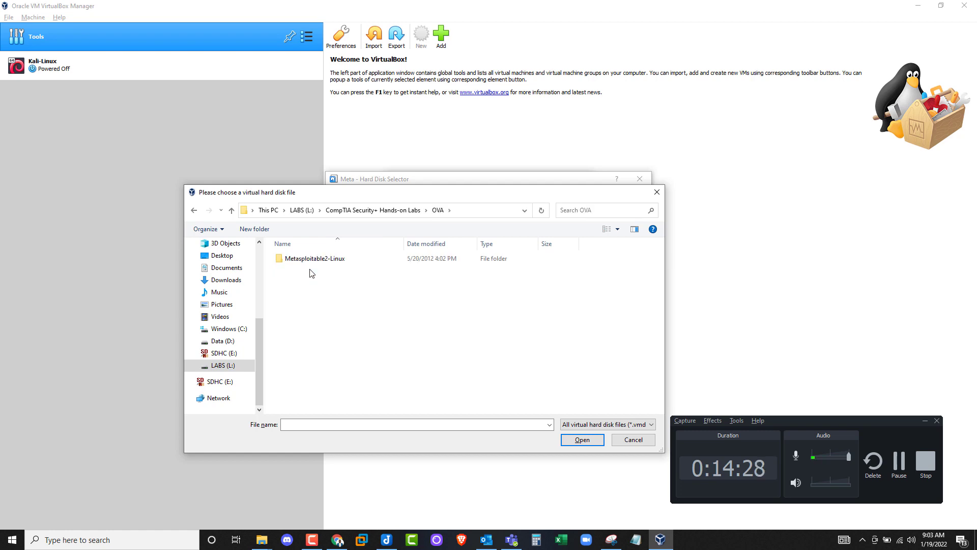
double_click(312, 259)
left_click(312, 258)
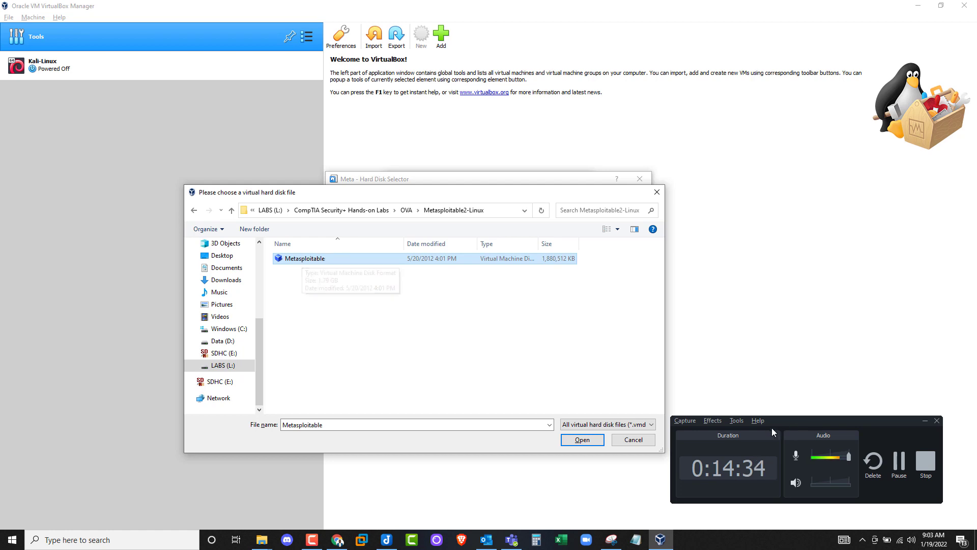
left_click(583, 439)
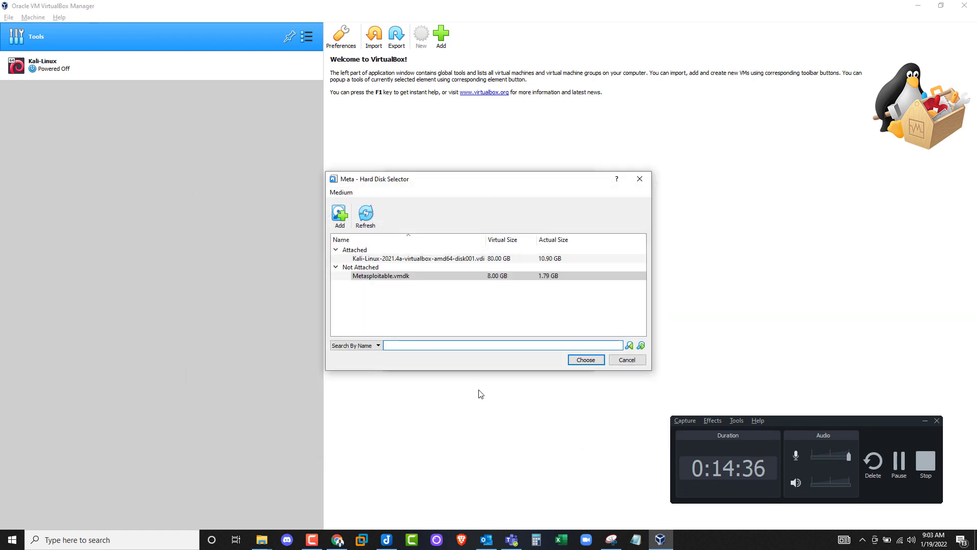
left_click(584, 361)
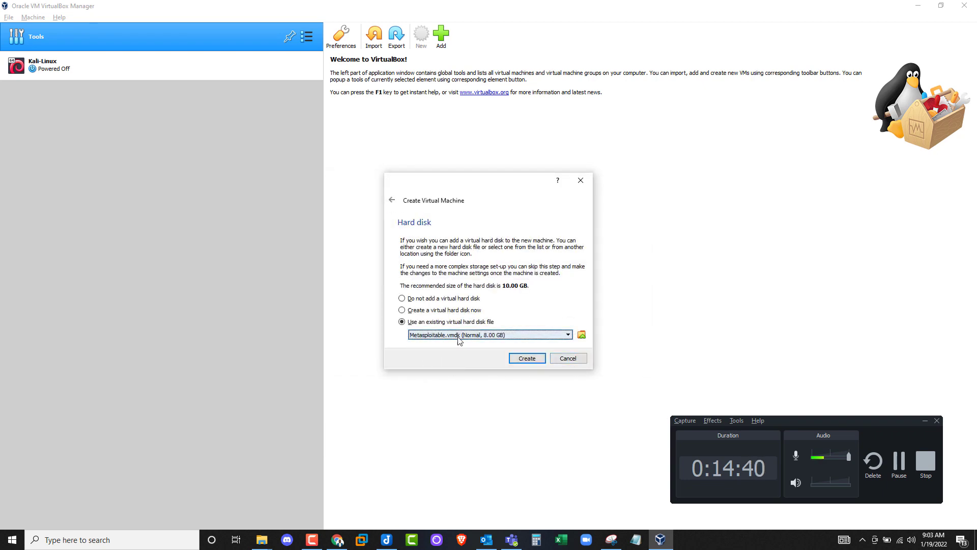
left_click(527, 359)
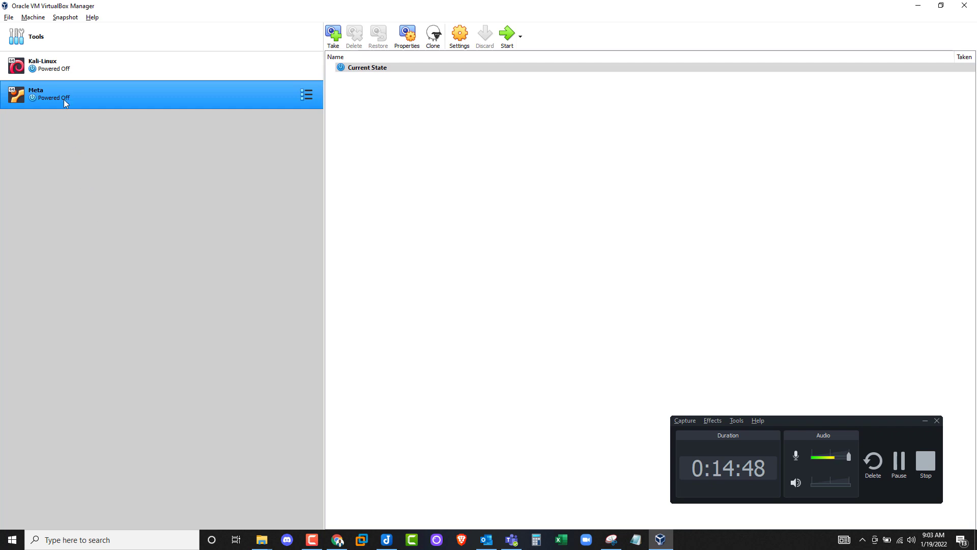
- Set Meta's Adapter 1 to Bridged Adapter on Intel Wi-Fi 6 AX201 and save
right_click(132, 98)
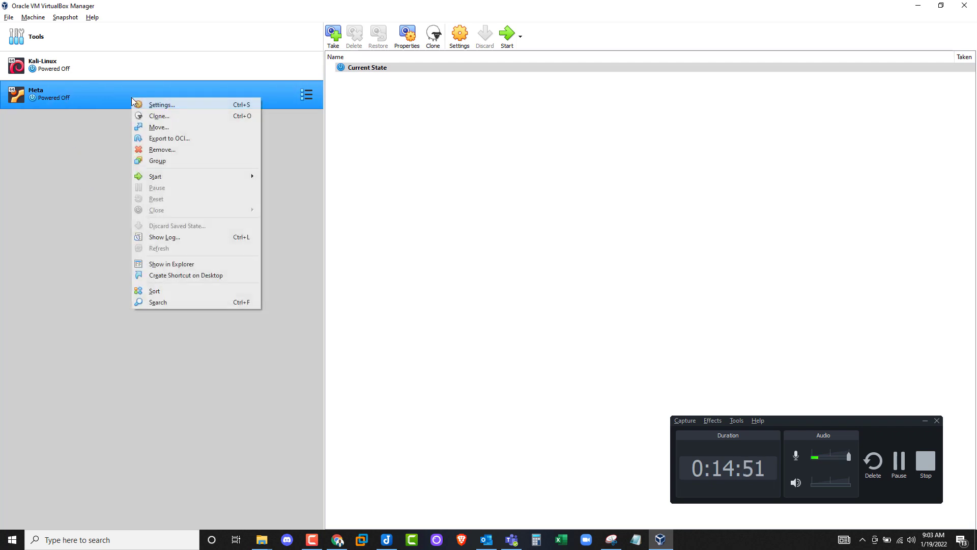
left_click(161, 105)
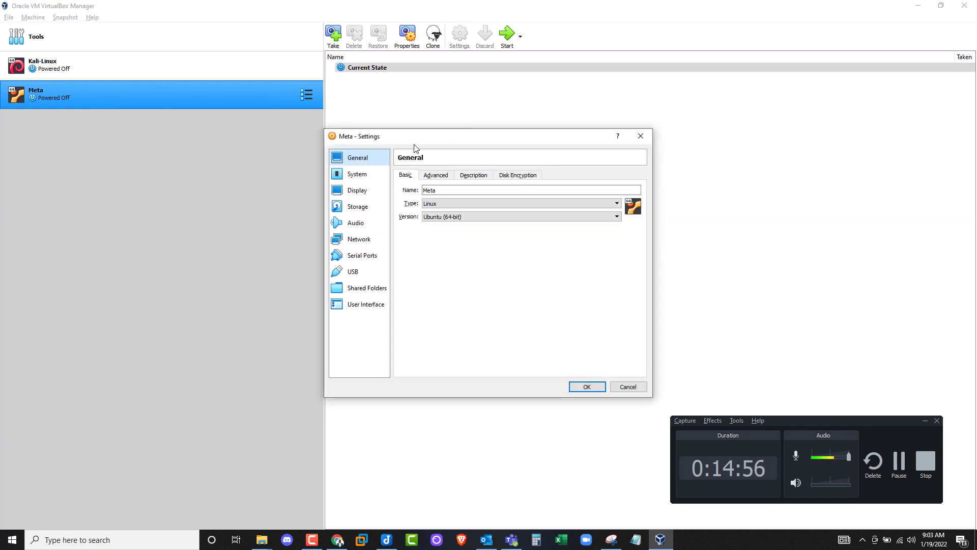
left_click_drag(415, 147, 371, 149)
left_click(308, 241)
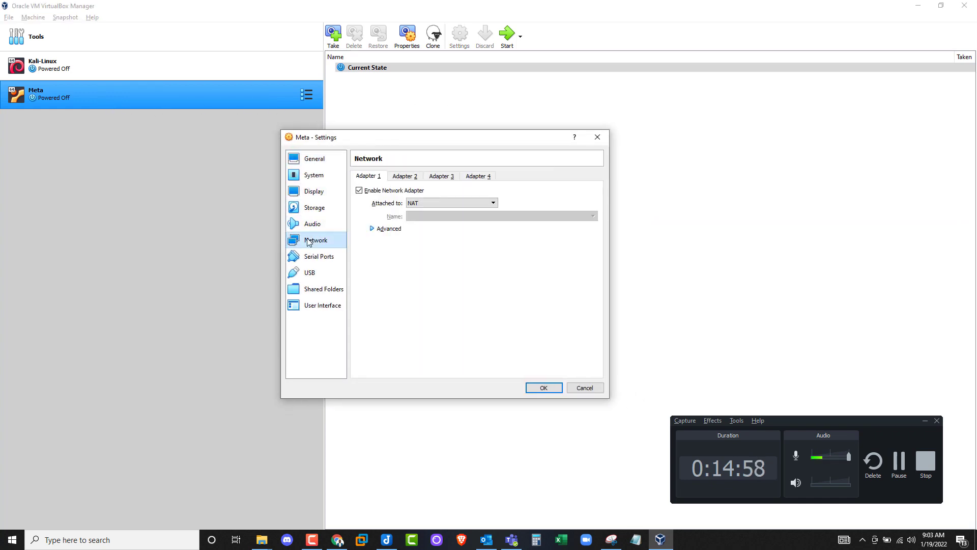
left_click(440, 201)
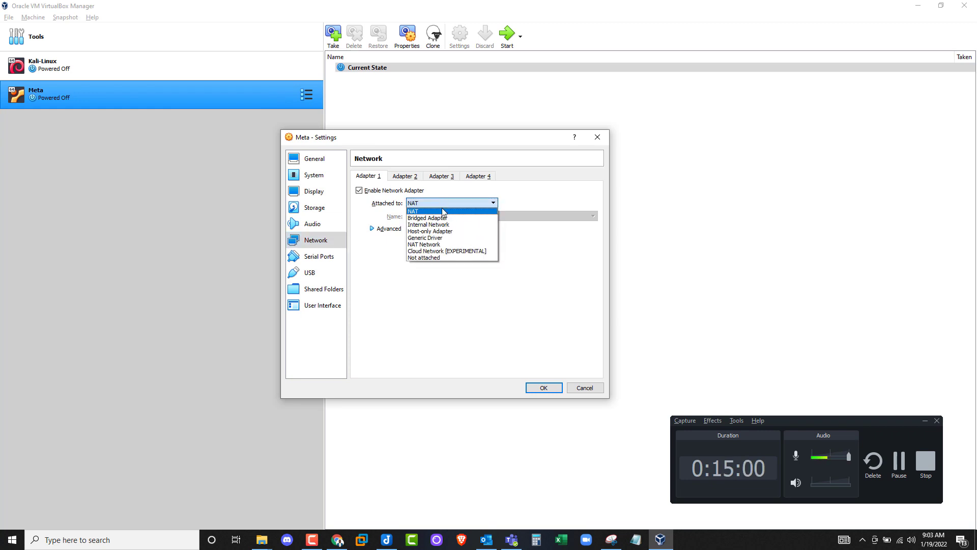
left_click(435, 218)
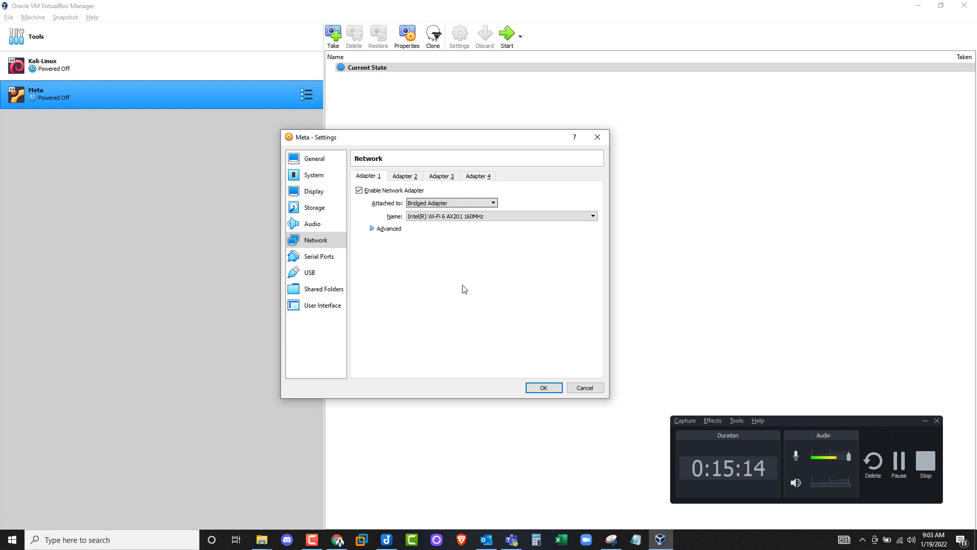
left_click(544, 388)
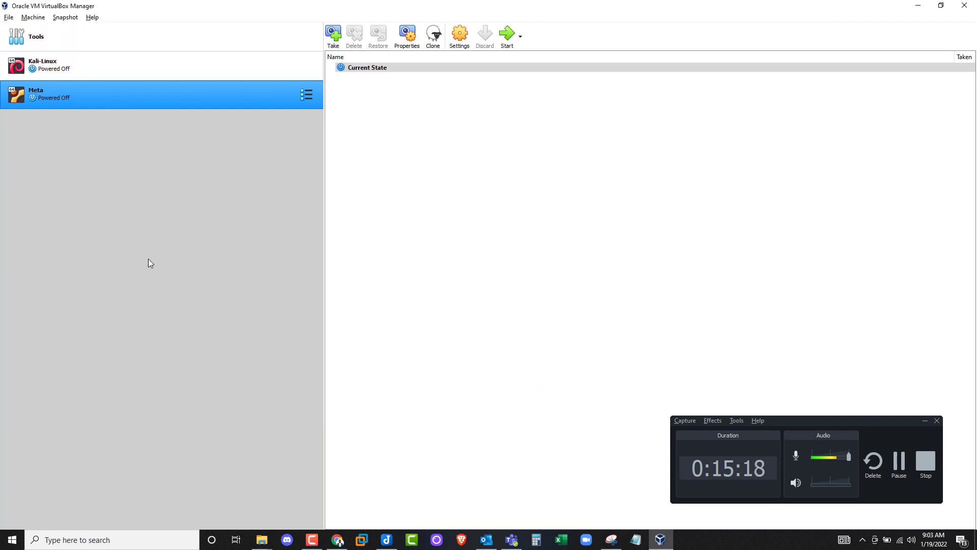
- Boot the Kali-Linux VM, move its window aside and close the auto-capture keyboard notice
left_click(148, 71)
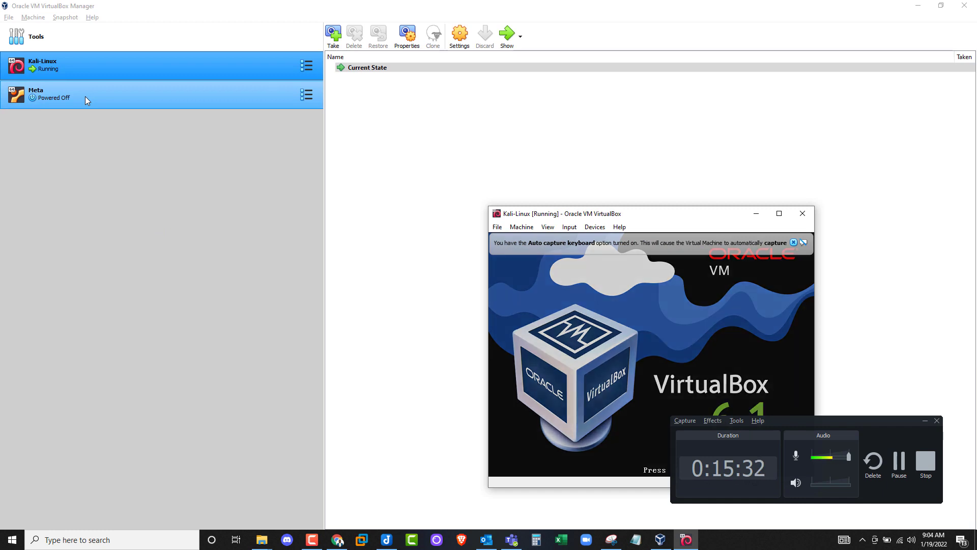
left_click(85, 96)
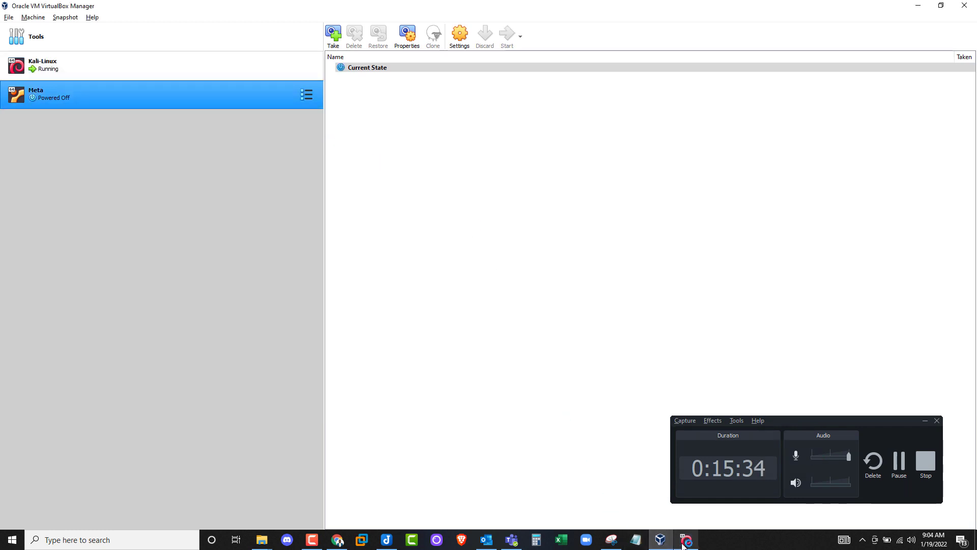
left_click_drag(632, 211, 383, 162)
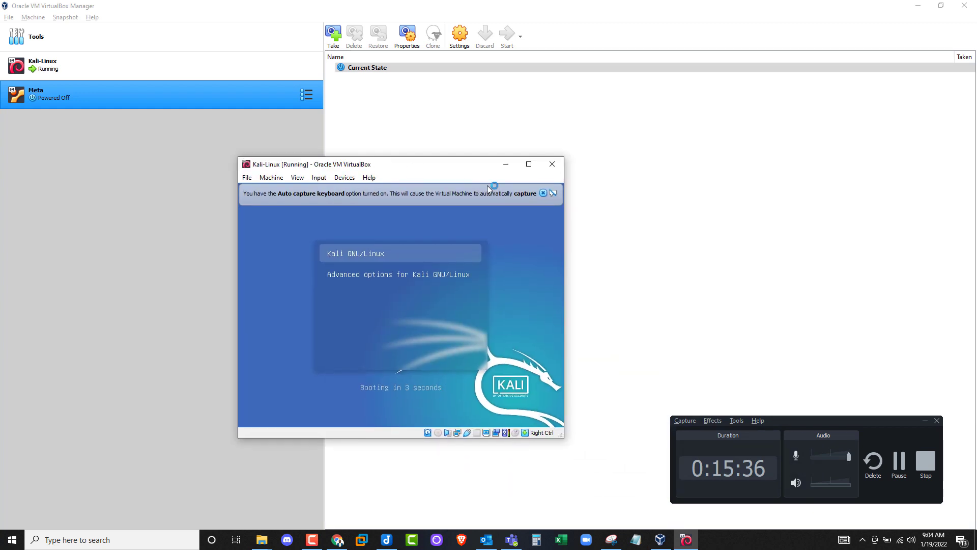
left_click(541, 193)
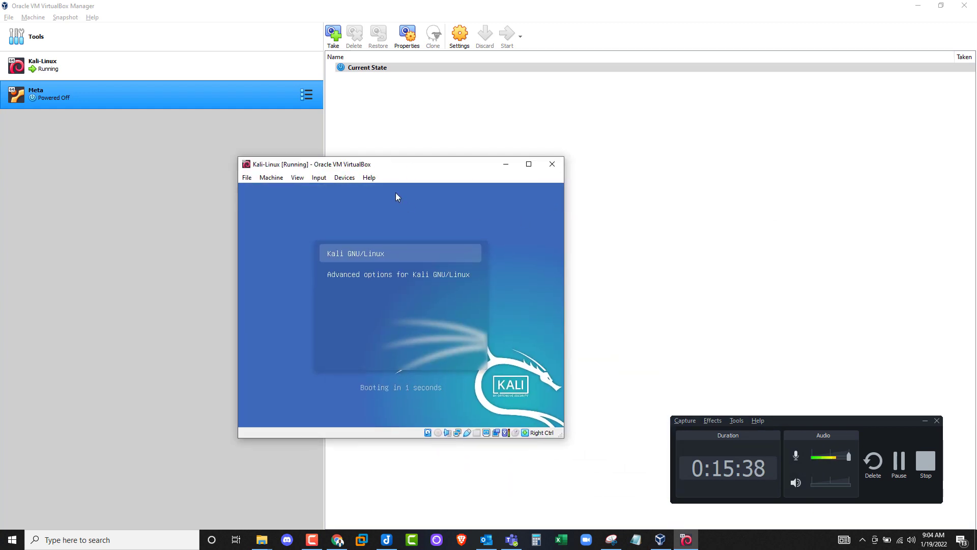
left_click_drag(419, 173, 308, 131)
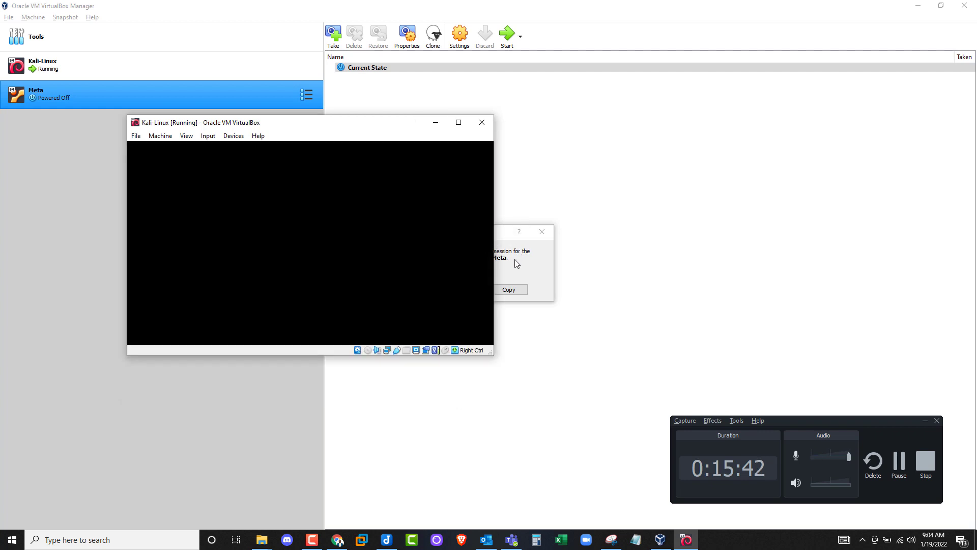
- Review the details of Meta's start error and dismiss it
left_click(511, 264)
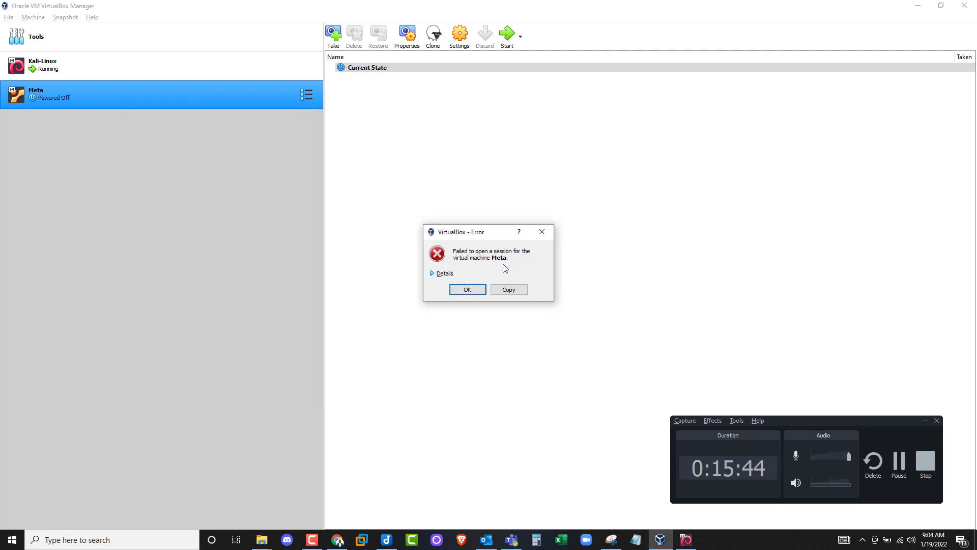
left_click(439, 275)
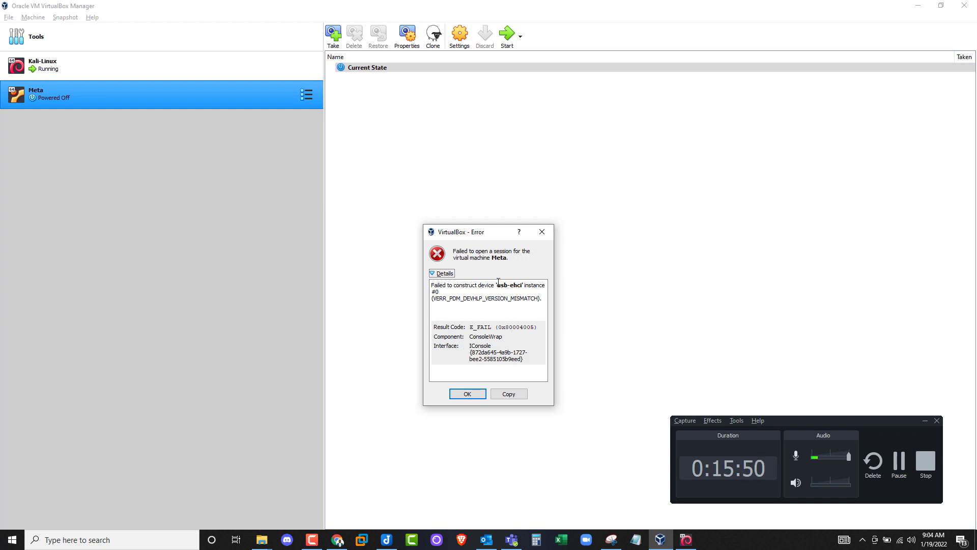
left_click_drag(498, 283, 431, 285)
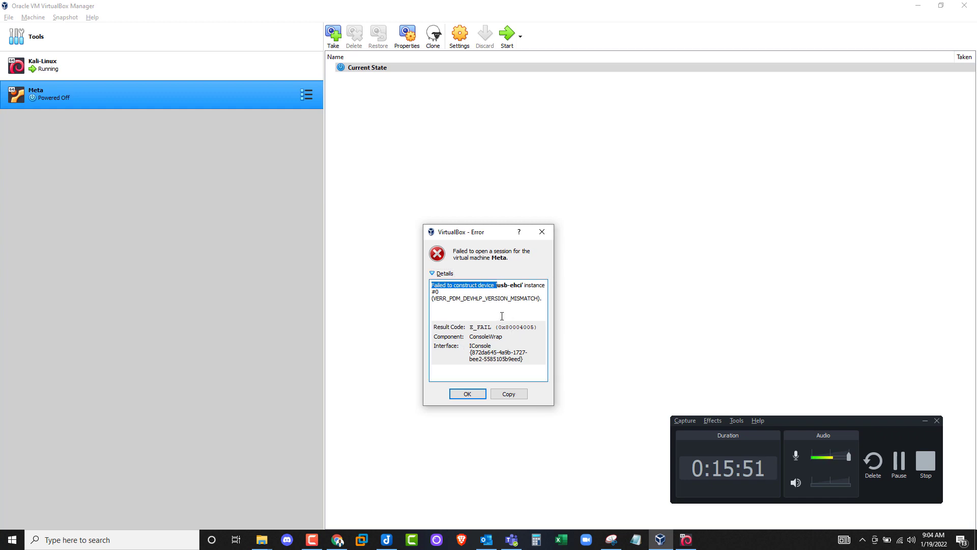
left_click(467, 394)
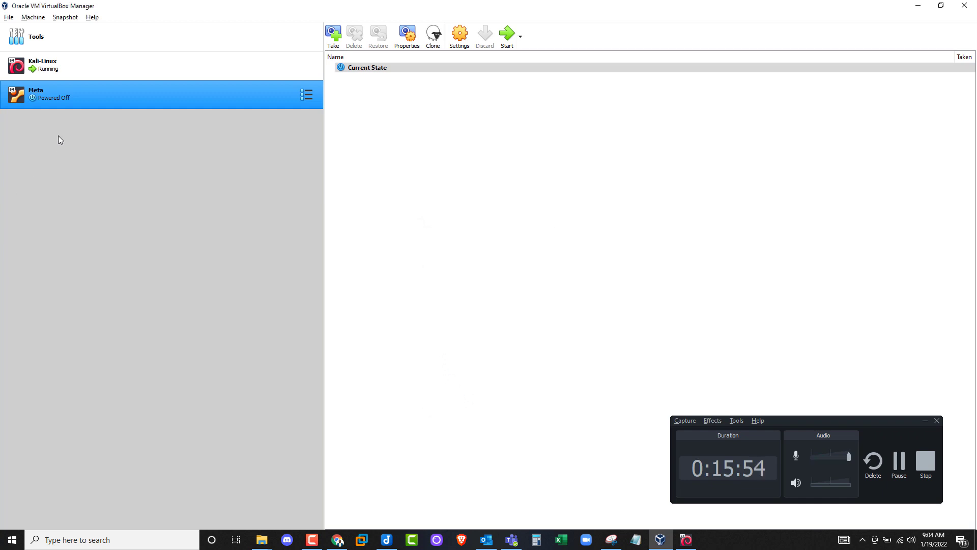
- Uncheck Enable USB Controller in Meta's USB settings and save the change
right_click(85, 94)
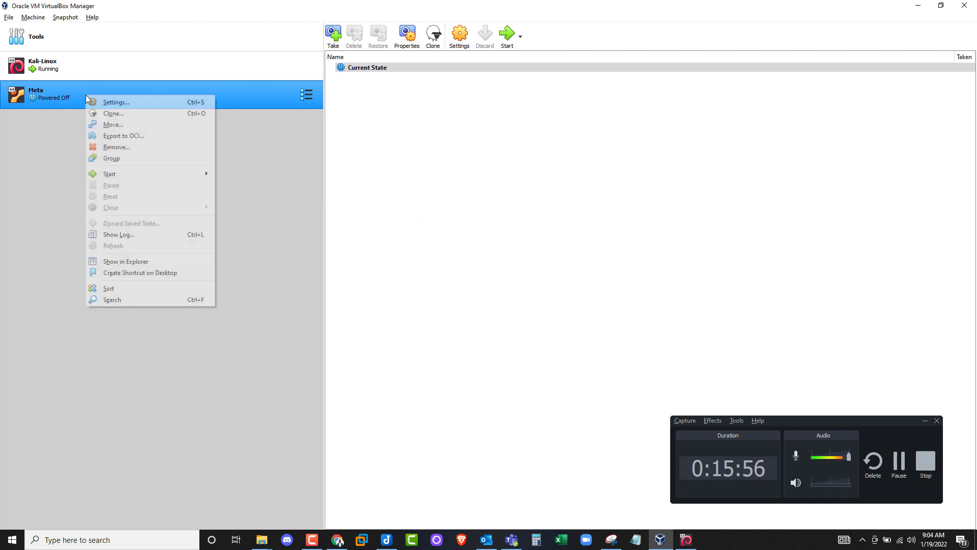
left_click(115, 105)
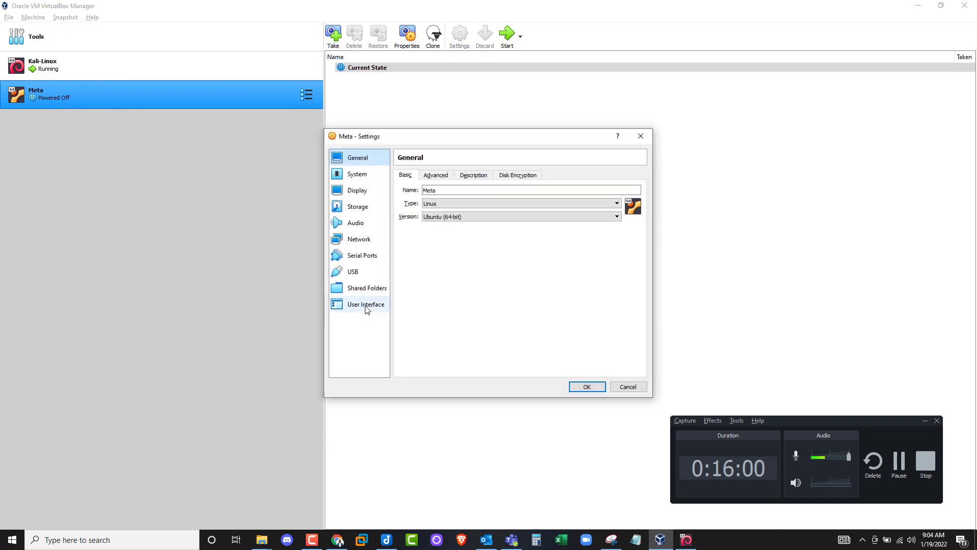
left_click(368, 271)
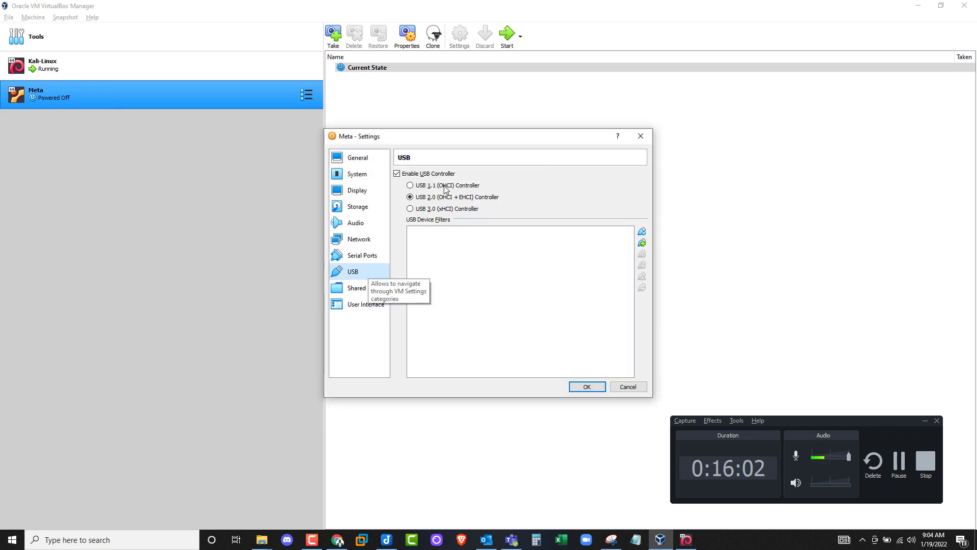
left_click(398, 176)
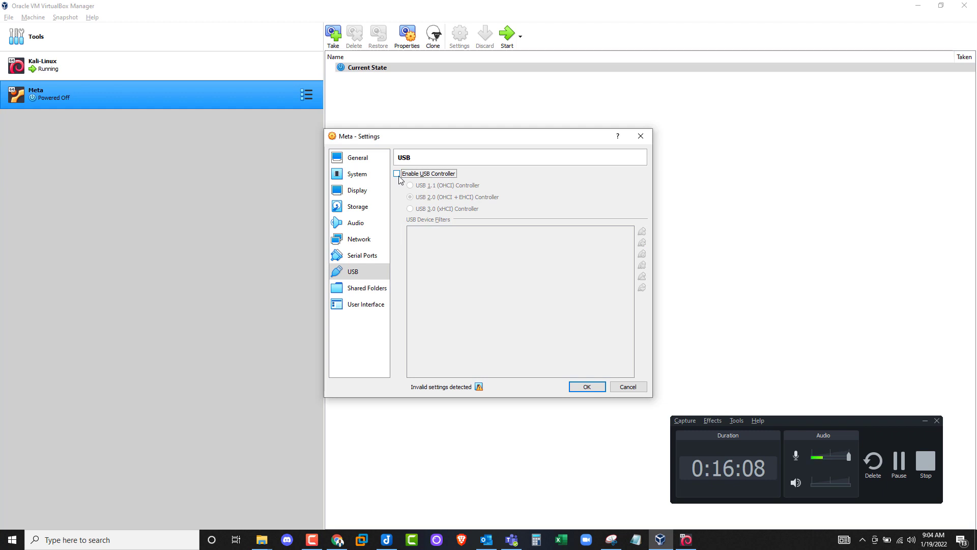
left_click(585, 387)
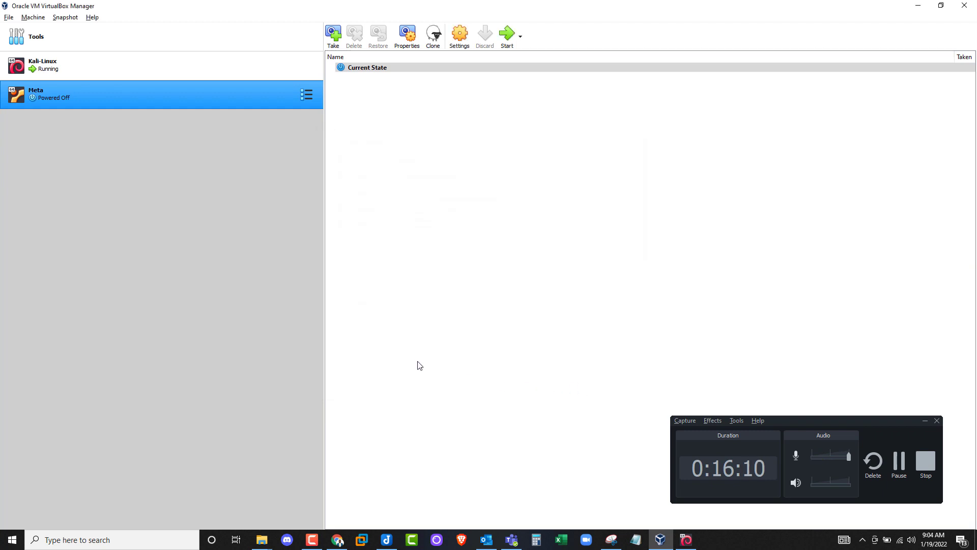
right_click(89, 100)
mouse_move(211, 182)
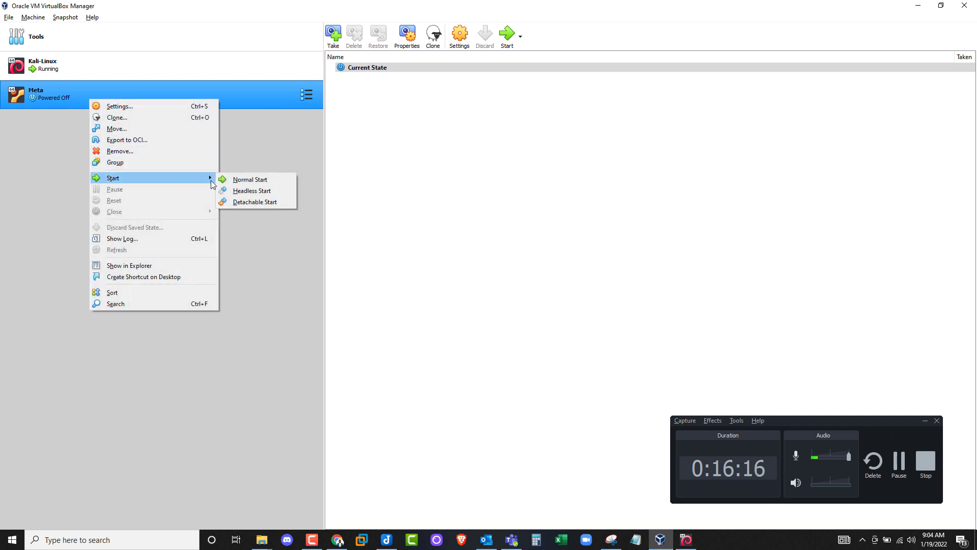
- Normal-start Meta, then bring Kali-Linux forward and dismiss its mouse integration notice
left_click(251, 182)
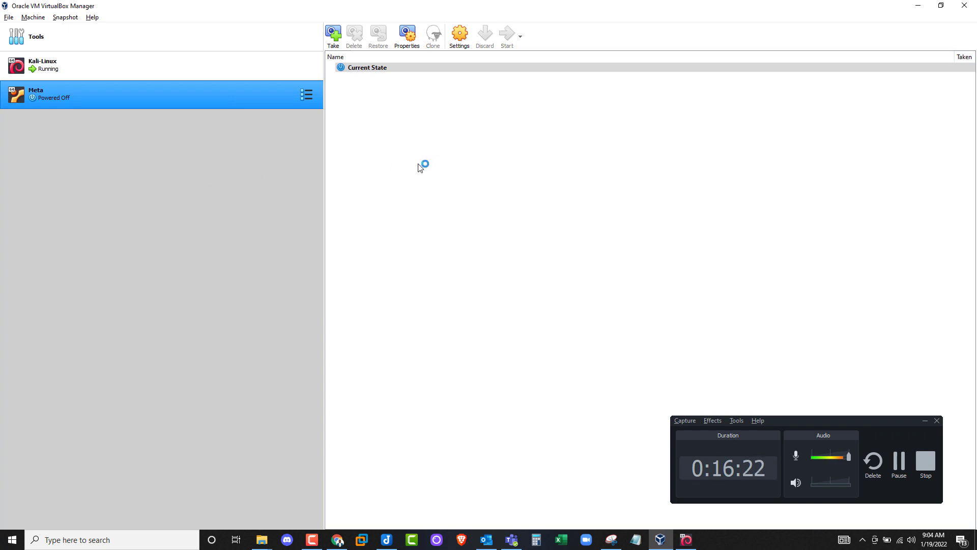
left_click(686, 539)
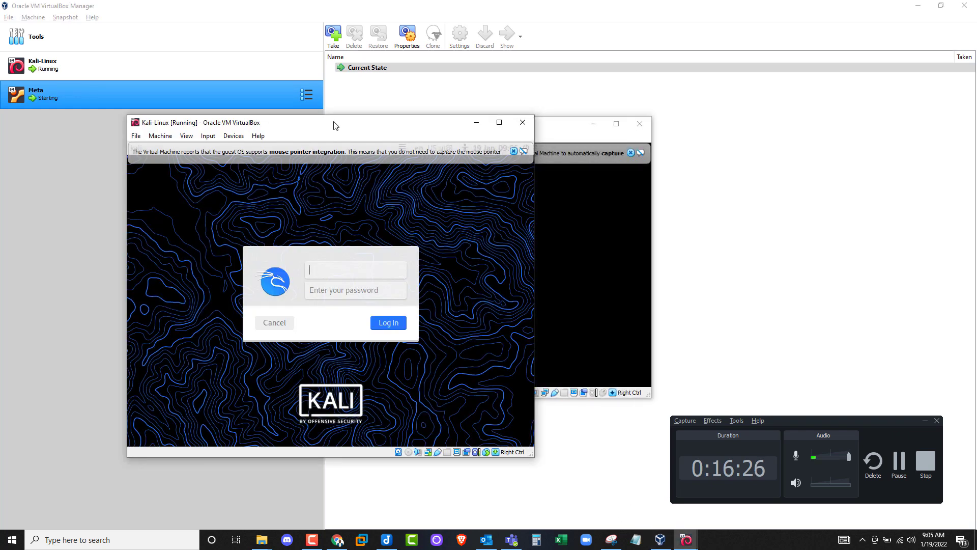
left_click_drag(461, 122, 437, 117)
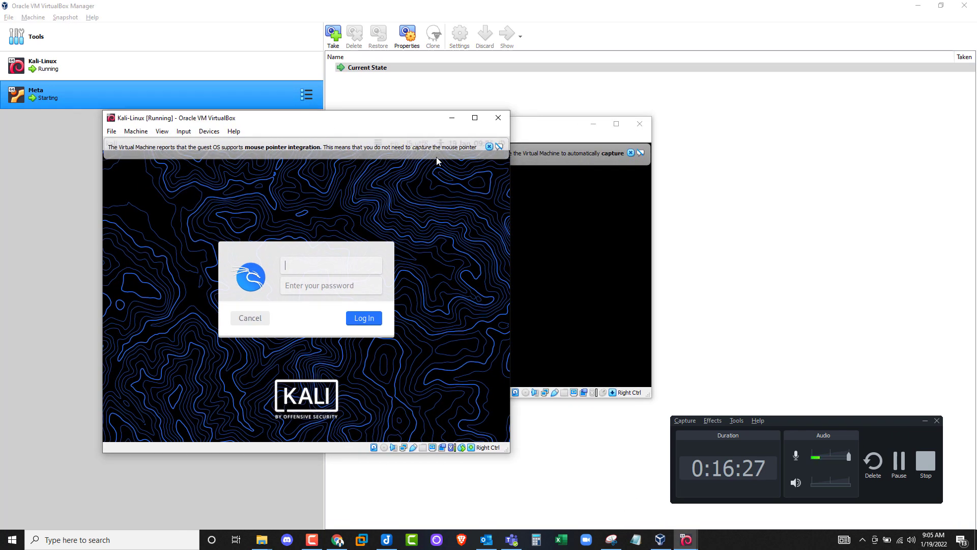
left_click(489, 147)
left_click(475, 117)
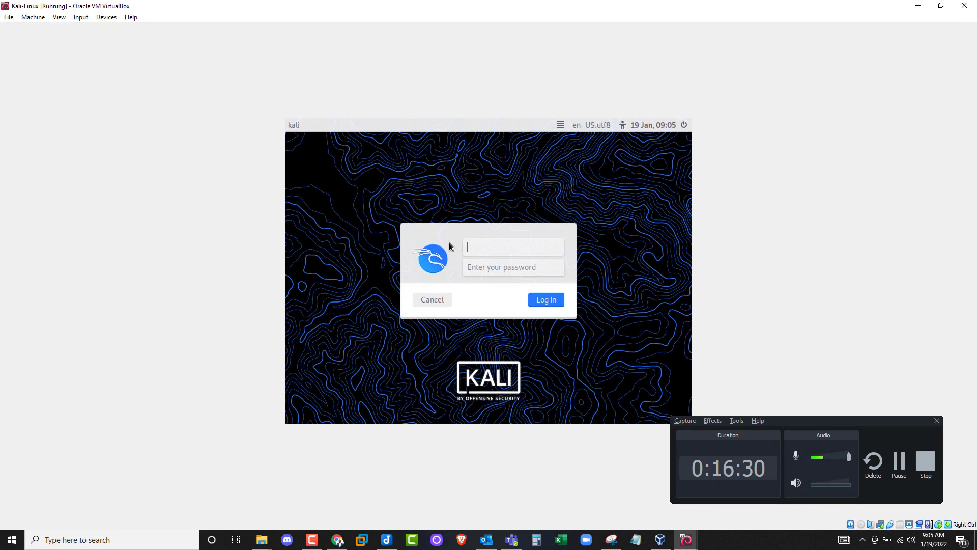
- Resize and reposition the Kali-Linux window and minimize the Meta window
left_click(940, 5)
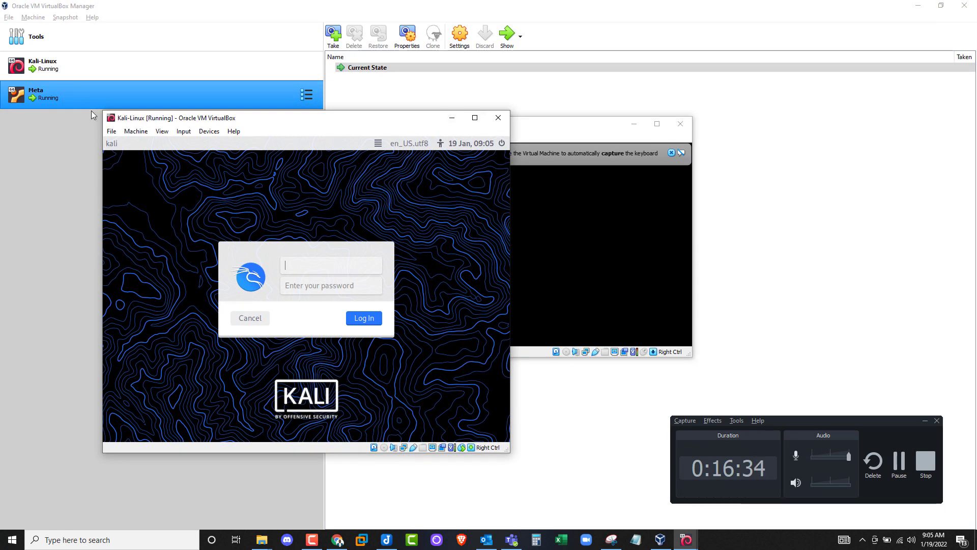
left_click_drag(100, 114, 72, 68)
left_click(634, 124)
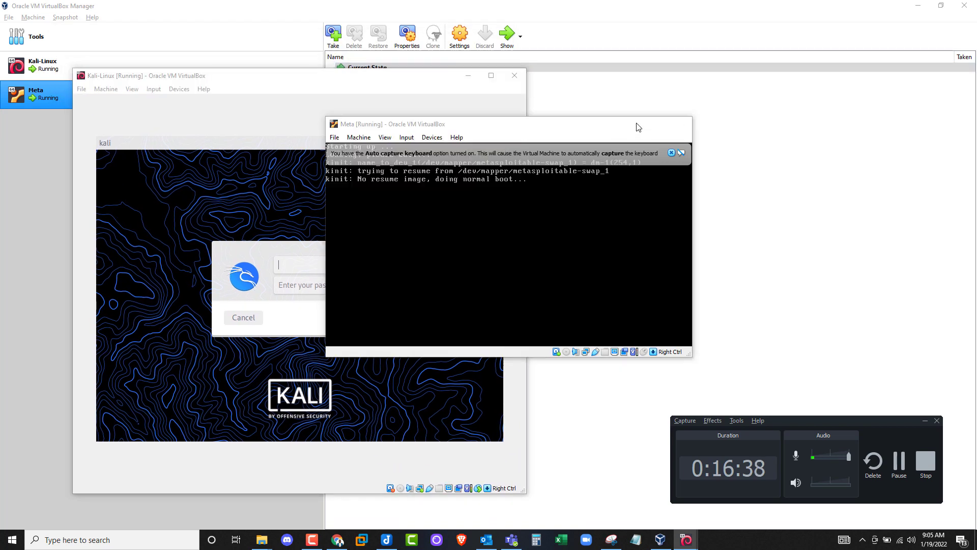
left_click(634, 124)
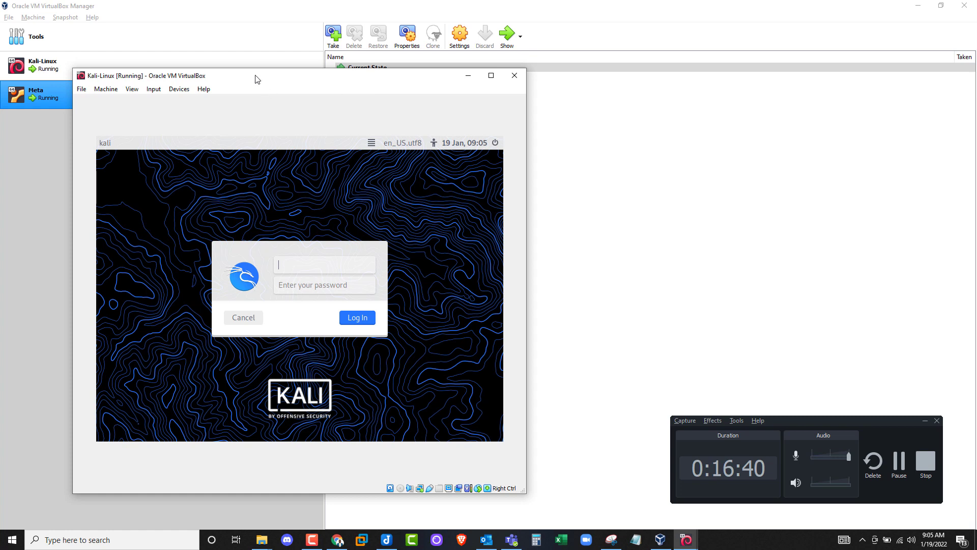
left_click_drag(257, 80, 404, 26)
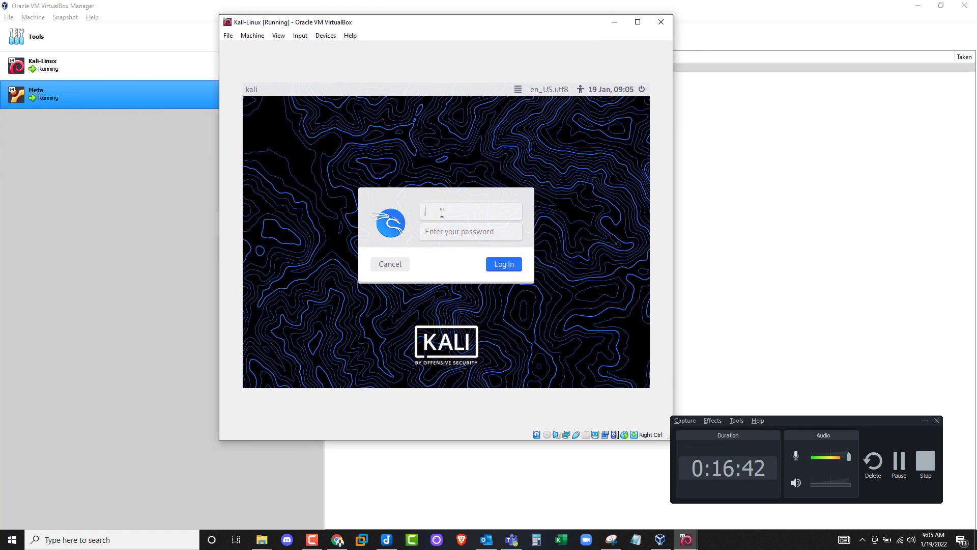
- Log in to Kali with the username and password, re-entering the password after the first rejection
type("kali")
key("Tab")
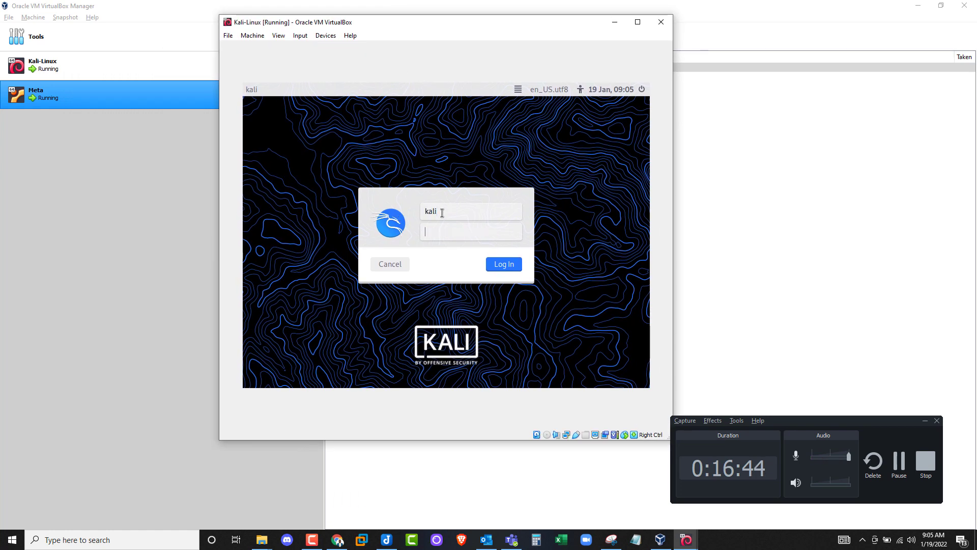
type("kal")
double_click(443, 205)
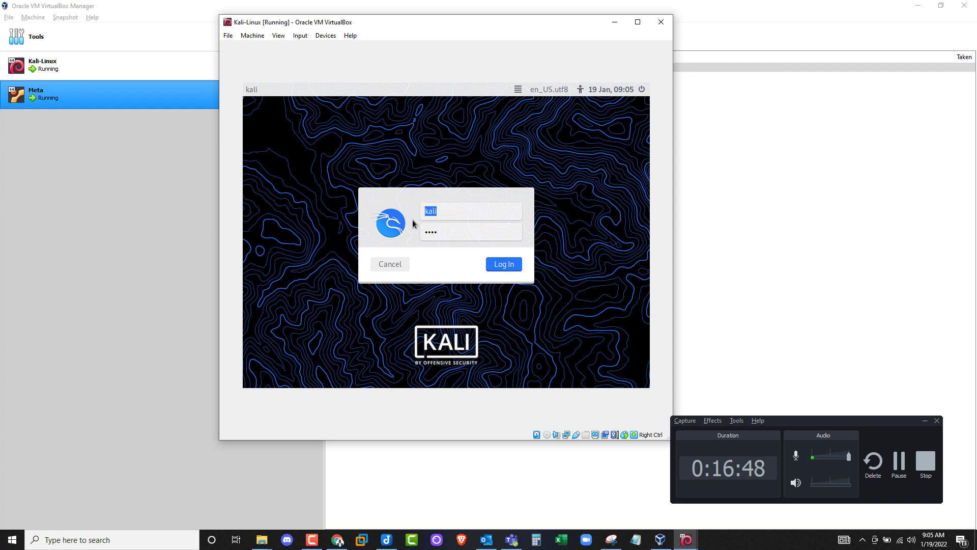
left_click(509, 269)
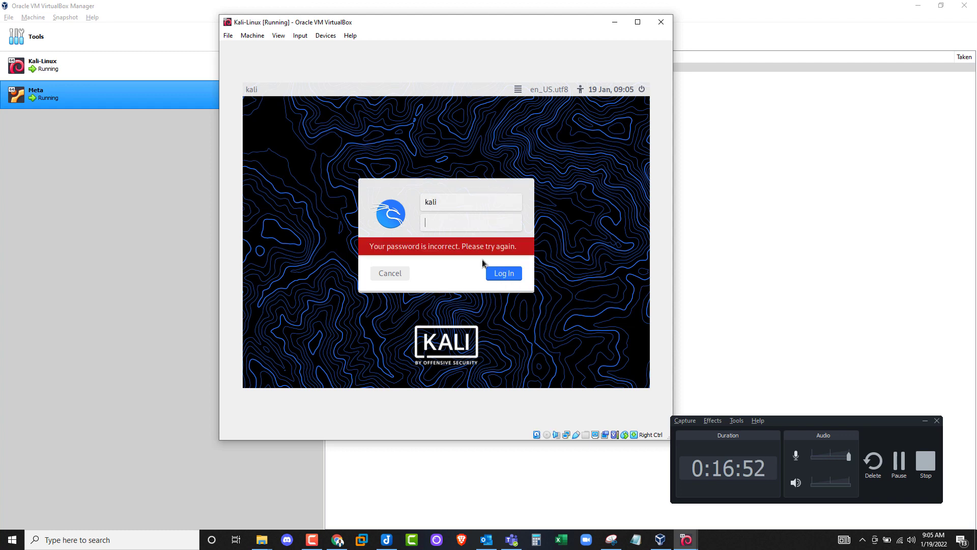
type("kali")
left_click(503, 275)
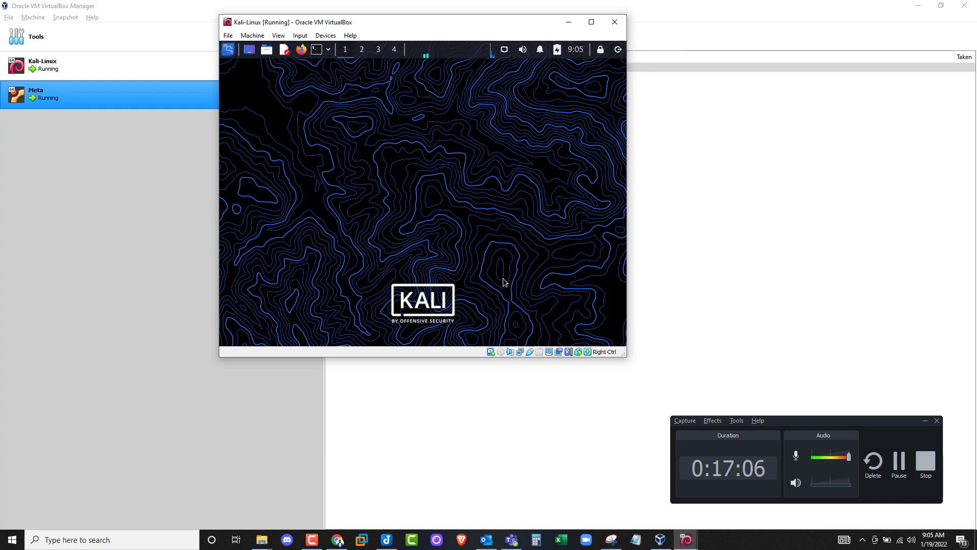
- Maximize the Kali-Linux window and dismiss the two notices in the Meta window
left_click(592, 22)
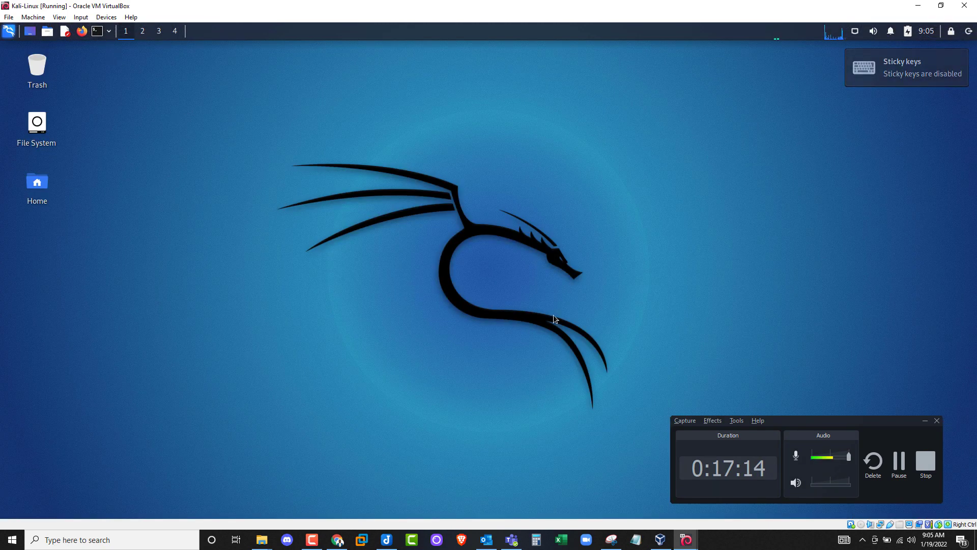
mouse_move(688, 534)
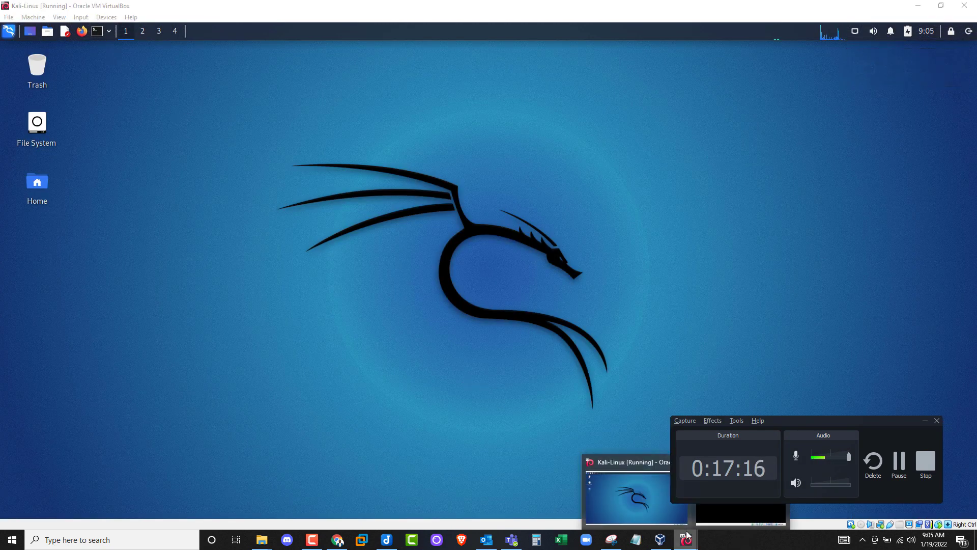
left_click(741, 514)
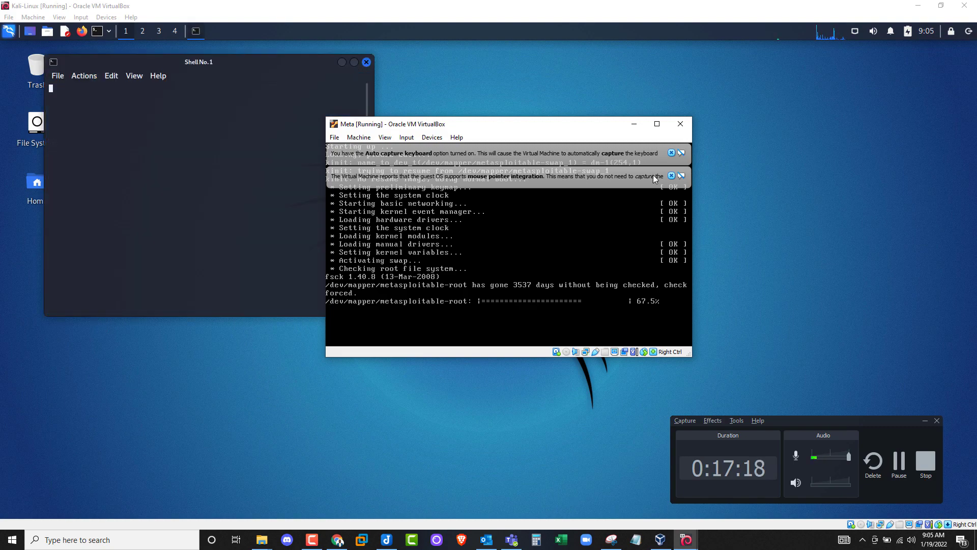
left_click(671, 153)
left_click(672, 153)
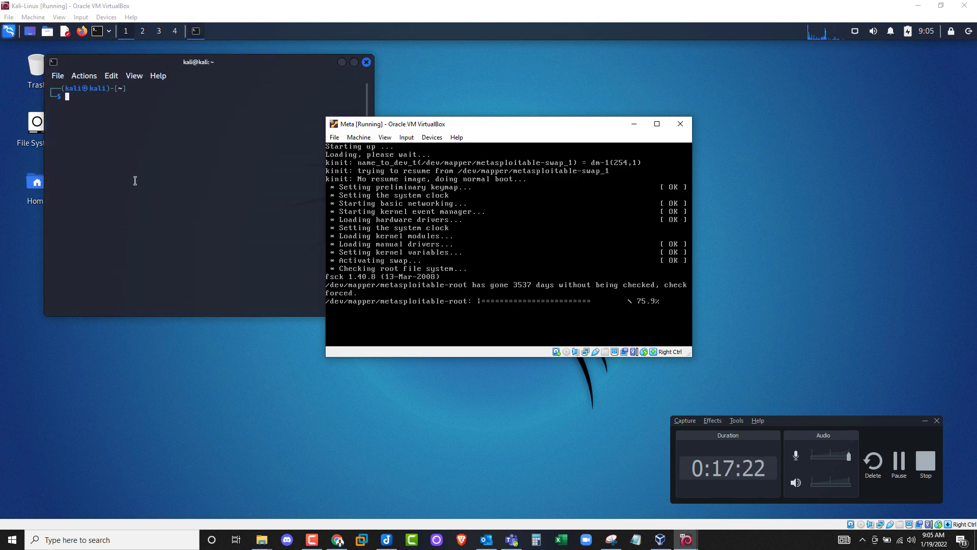
left_click(178, 210)
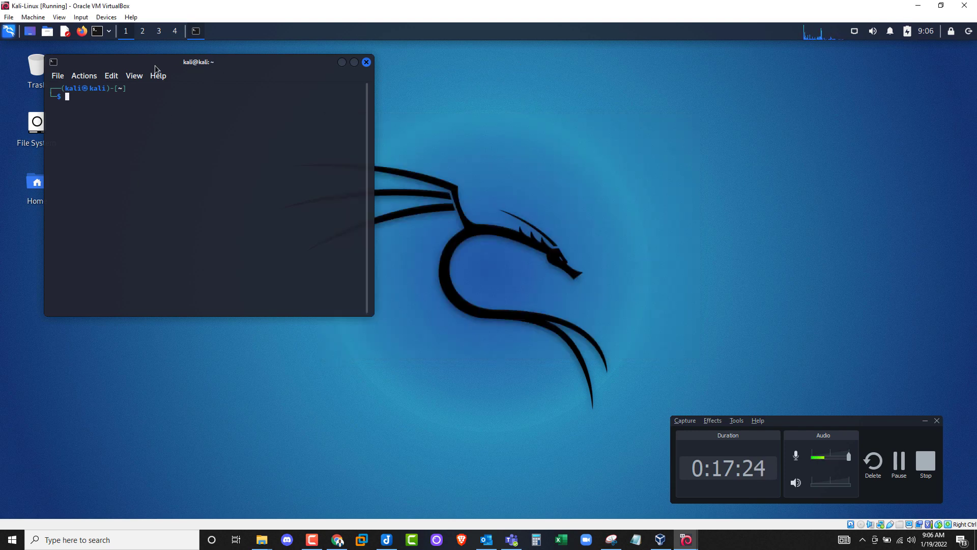
- Enlarge the Kali terminal font with Ctrl+Plus and maximize the terminal
left_click_drag(155, 68, 324, 116)
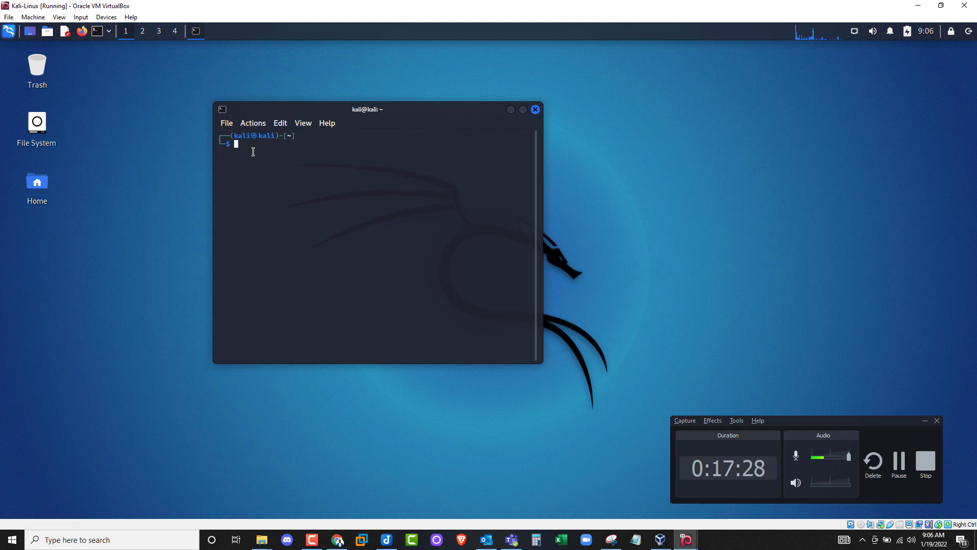
key("ctrl+plus")
key("ctrl+plus")
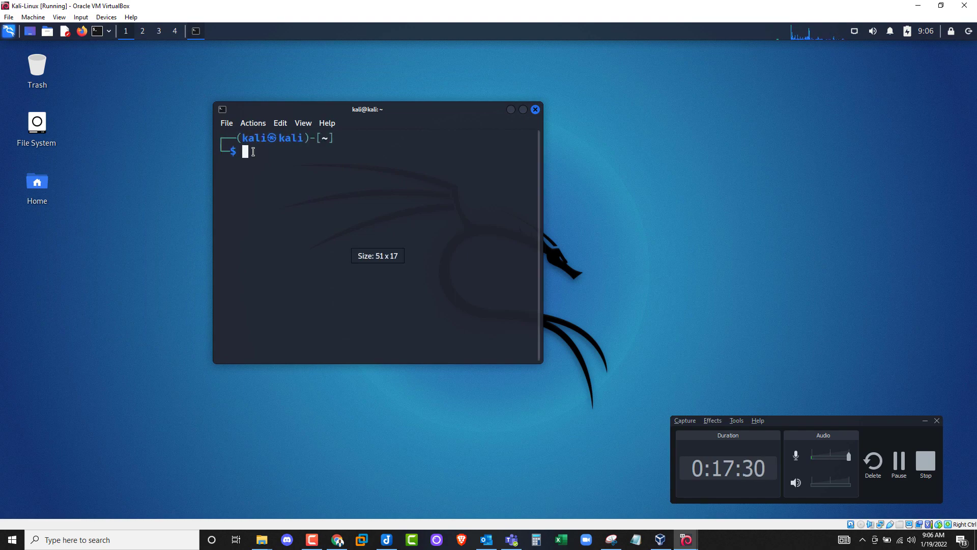
left_click(523, 110)
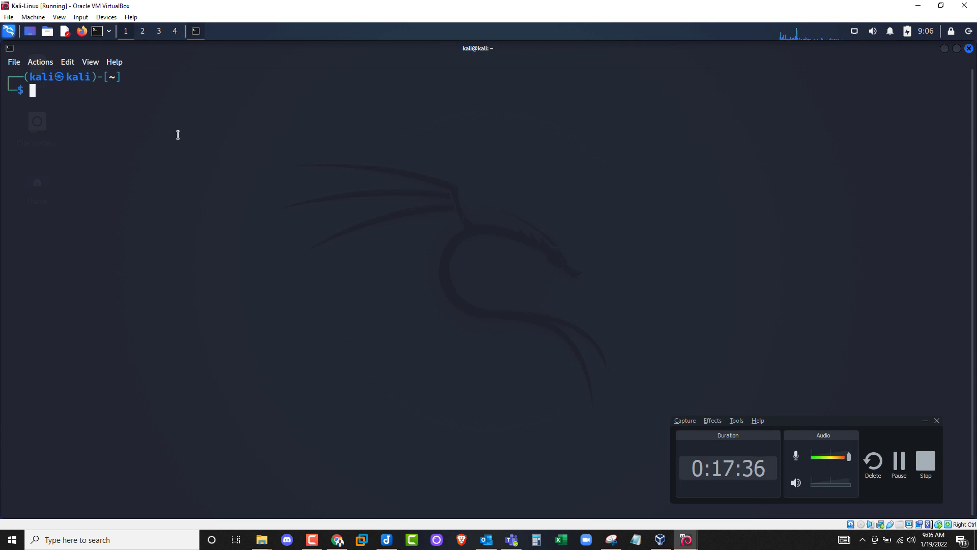
- Run ifconfig in the Kali terminal and highlight the inet address 192.168.1.170
type("ifconfig")
key("Return")
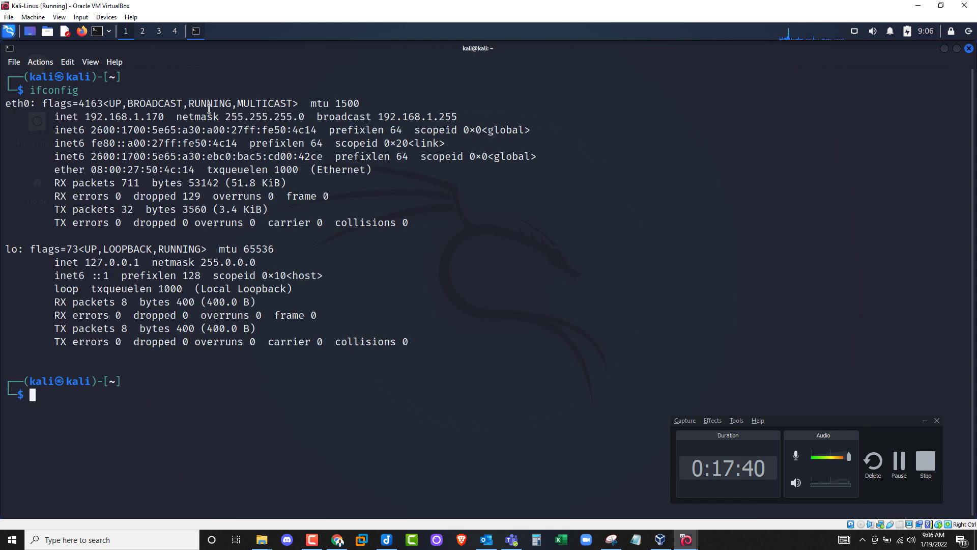
left_click_drag(170, 116, 54, 116)
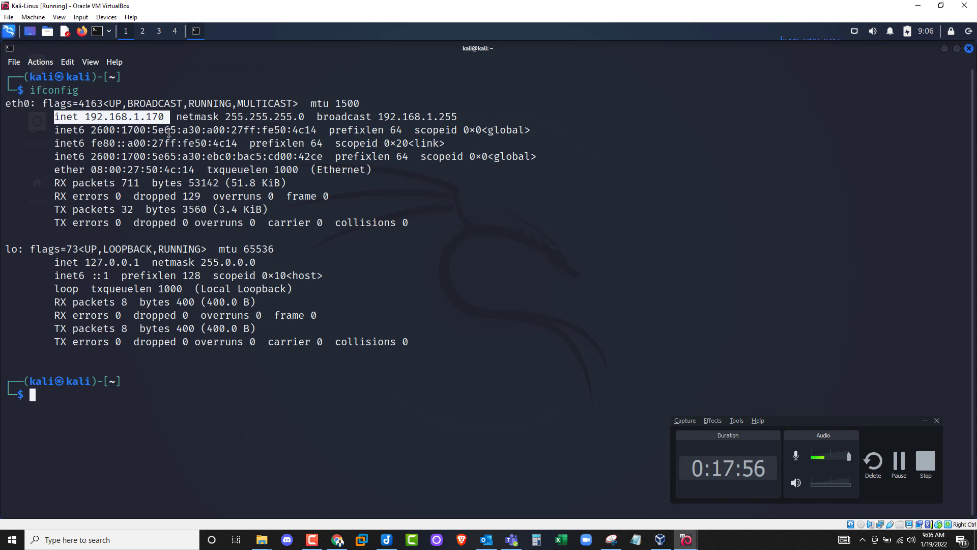
- Launch a blank Notepad from Windows search and move it higher on screen
left_click(44, 540)
type("note")
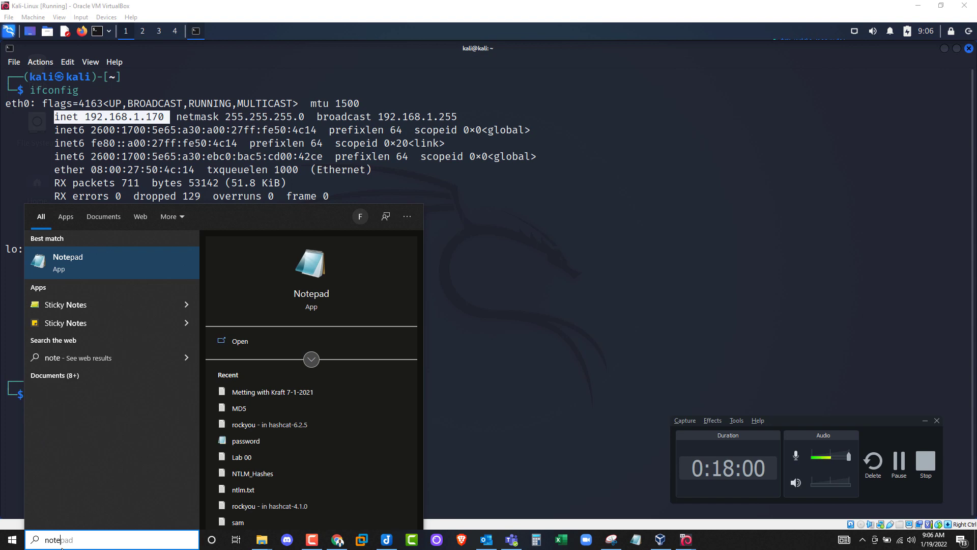
key("Return")
left_click_drag(564, 171, 564, 106)
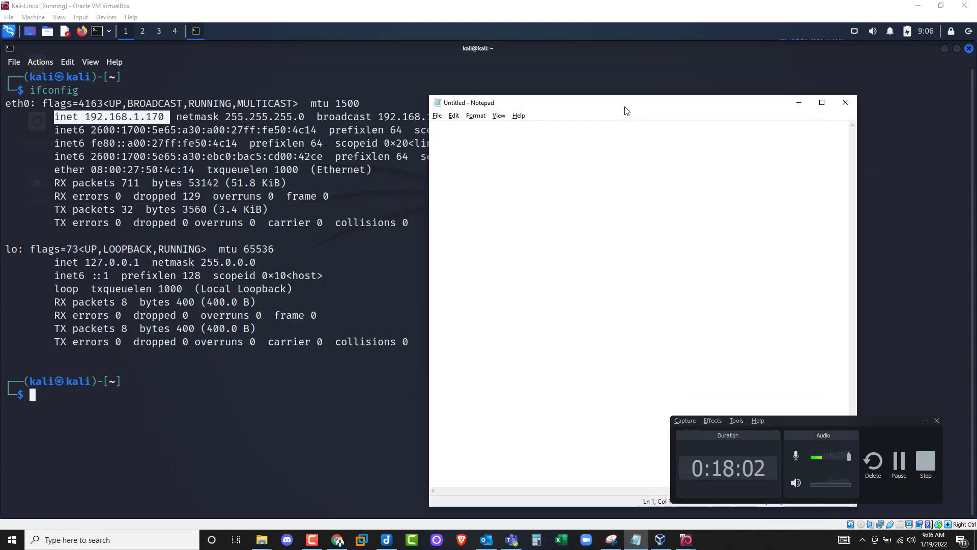
- Start the note with the heading lines 'Security+ Labs:' and 'Lab:'
key("Return")
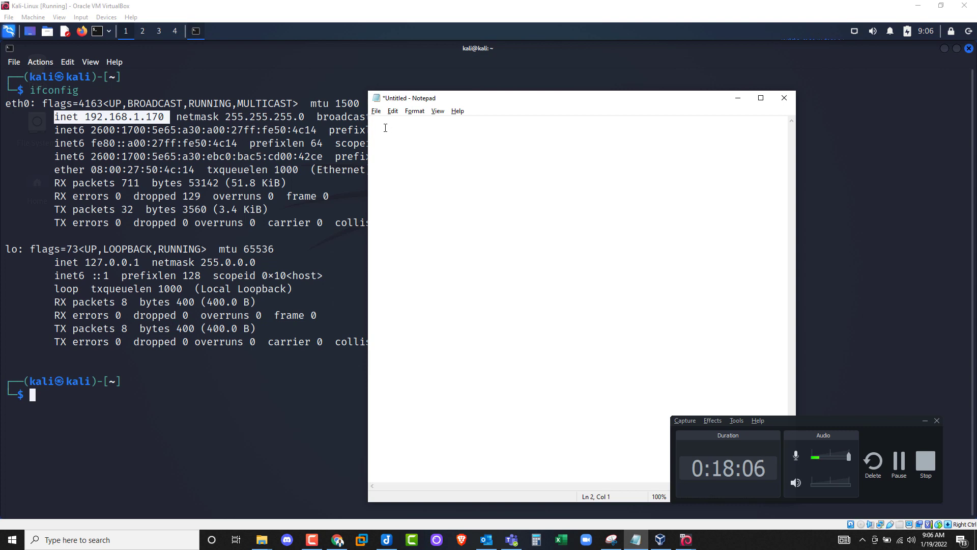
mouse_move(477, 101)
left_mouse_down()
mouse_move(518, 84)
mouse_move(481, 84)
left_mouse_up()
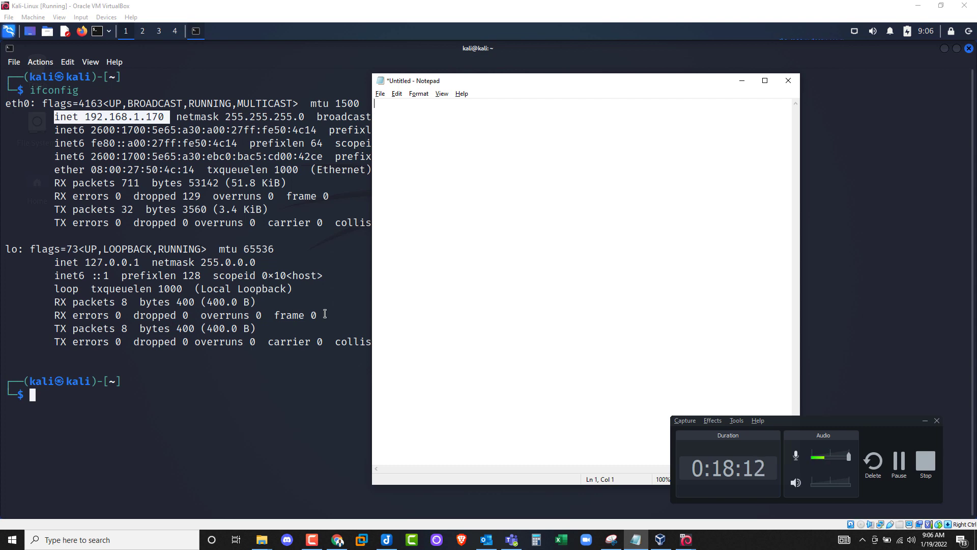
type("Security+ Labs:")
key("Return")
type("La")
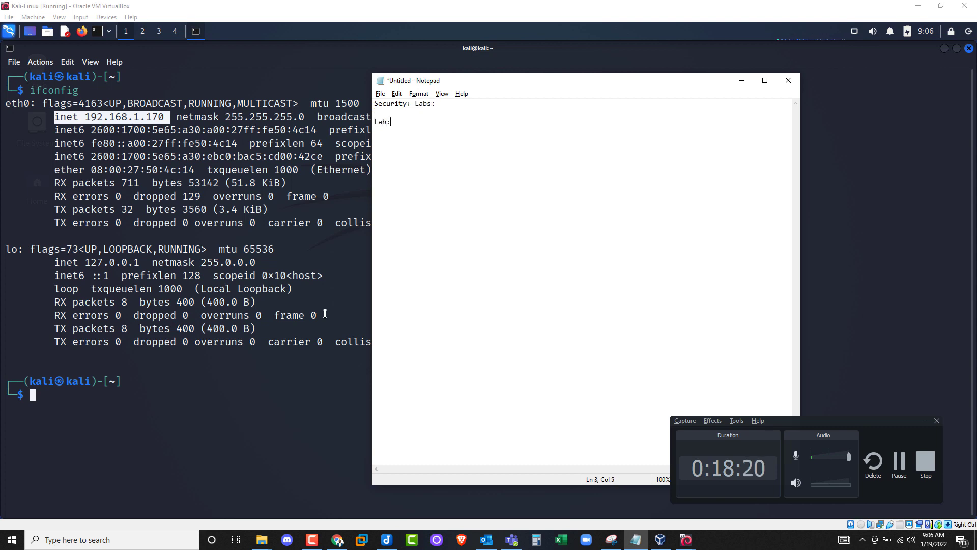
type("b:")
key("Return")
- Add indented lines 'Kali: IP 192.168.1.170', 'Meta: IP' and 'Host: IP'
type(":")
key("BackSpace")
key("BackSpace")
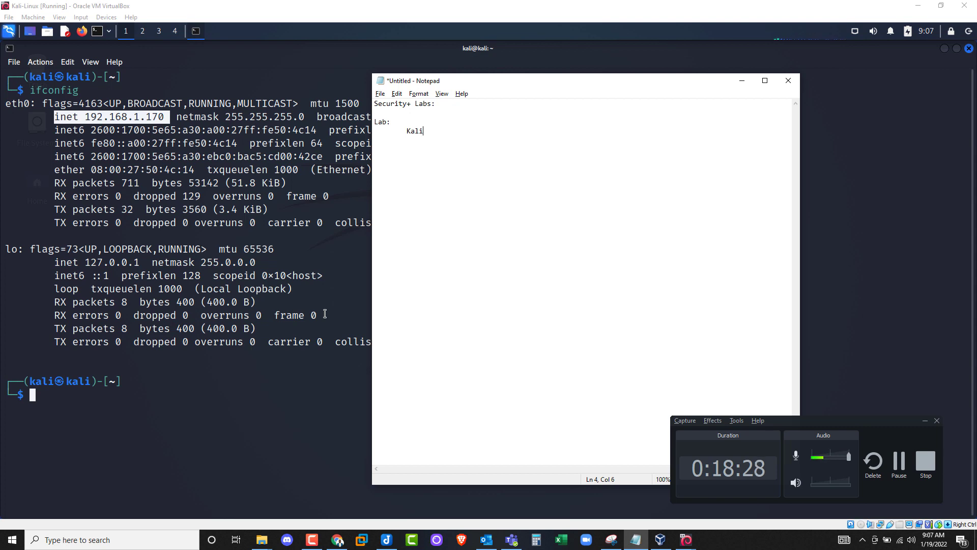
type(": IP 192.168.1.170")
key("Tab")
type("Meta")
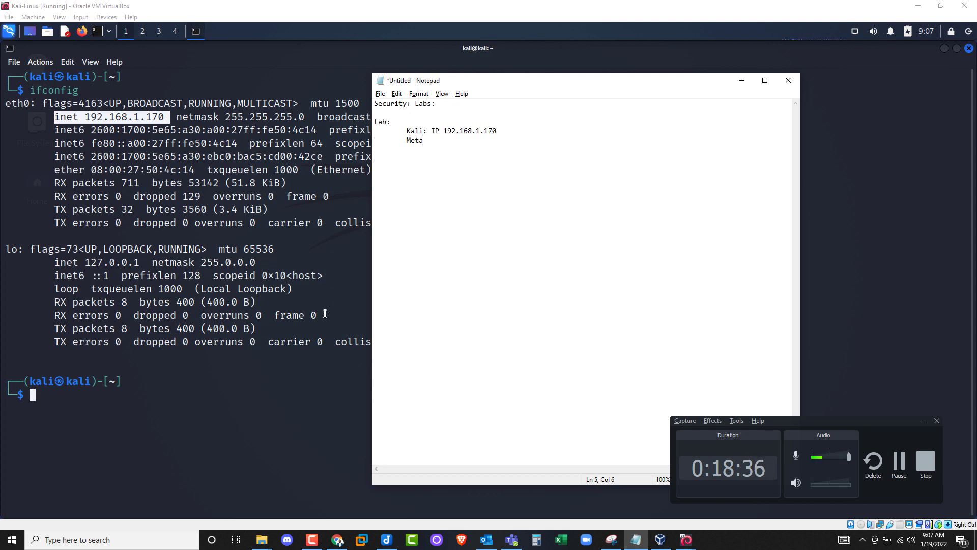
type(": ")
type("Host")
type(" IP")
type("IP")
left_click(428, 150)
key("Down")
type(":")
left_click(464, 143)
left_click_drag(526, 130, 432, 128)
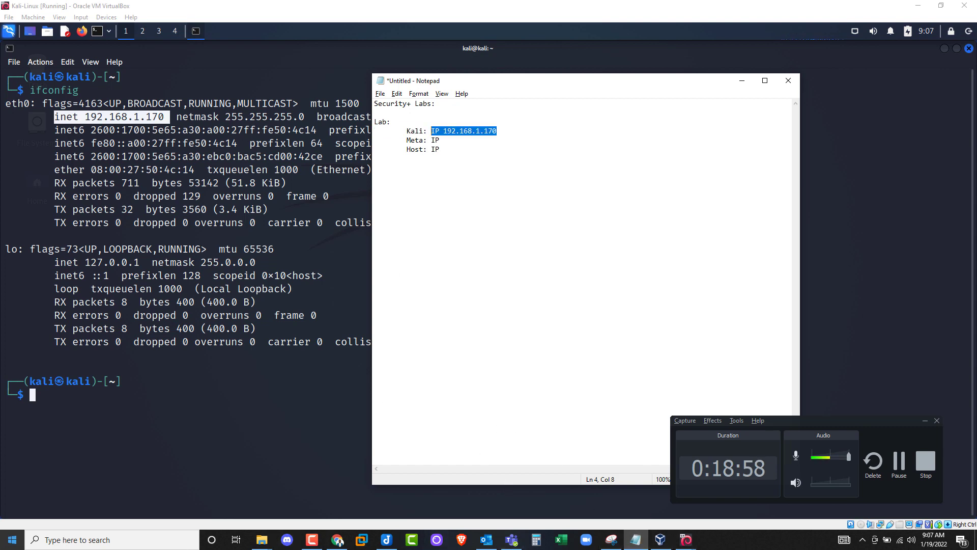
- Launch Command Prompt from Windows search and move it to the upper left
left_click(12, 539)
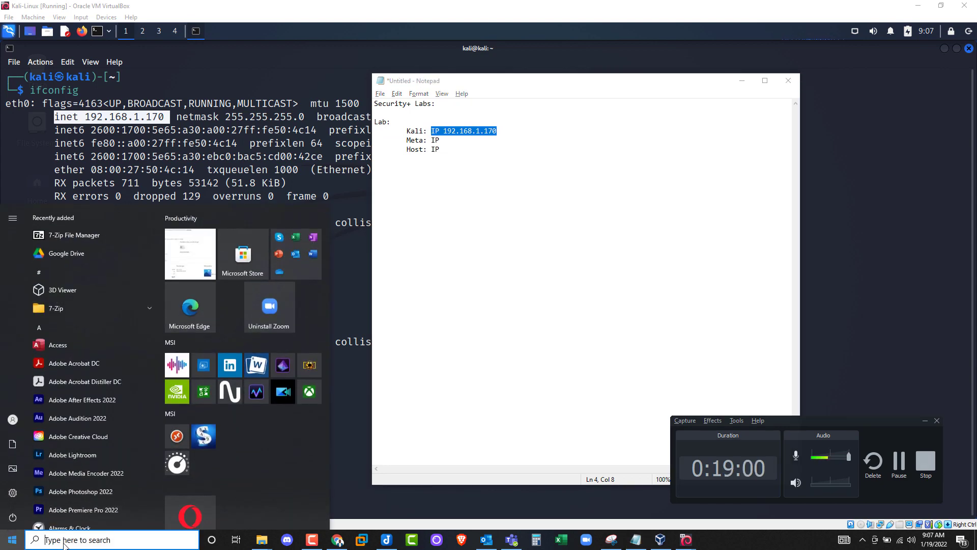
type("cmd")
key("Return")
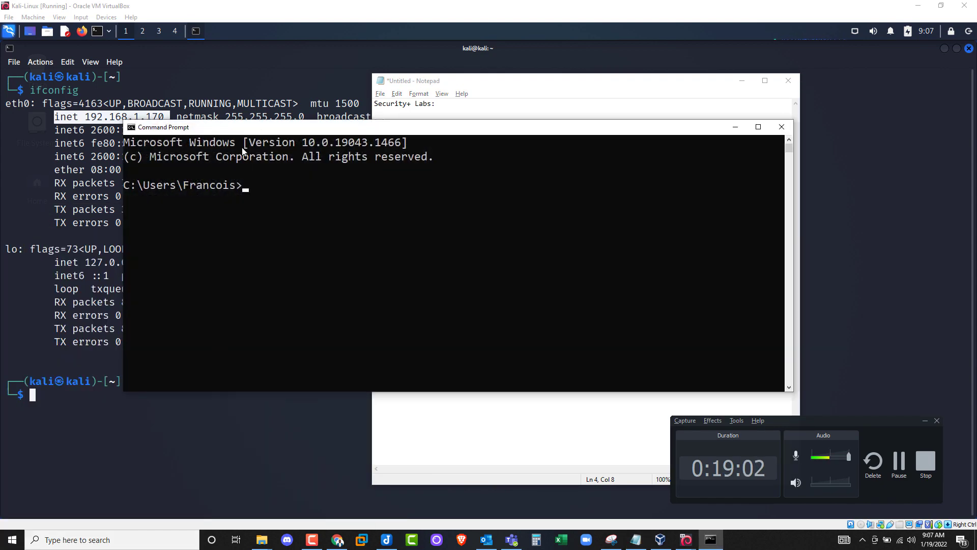
left_click_drag(244, 128, 122, 101)
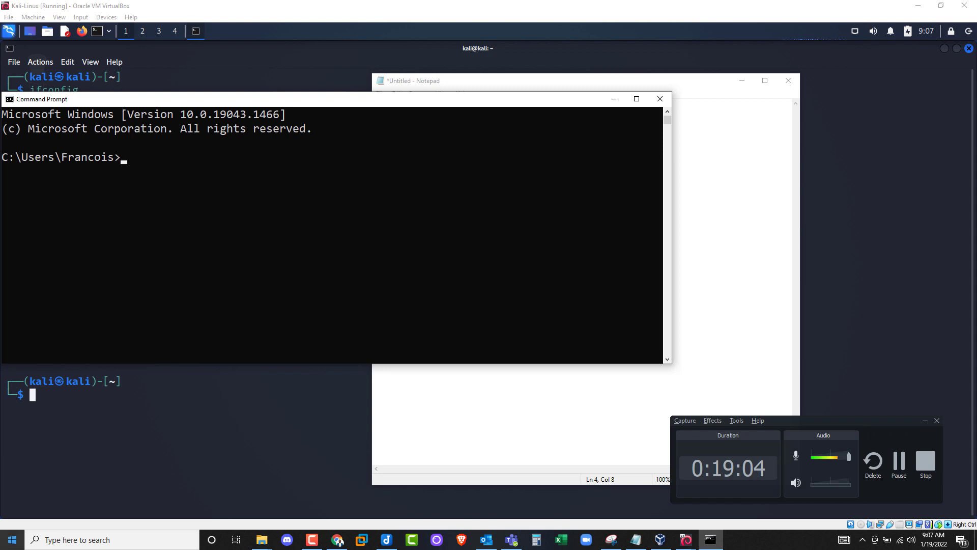
key("super")
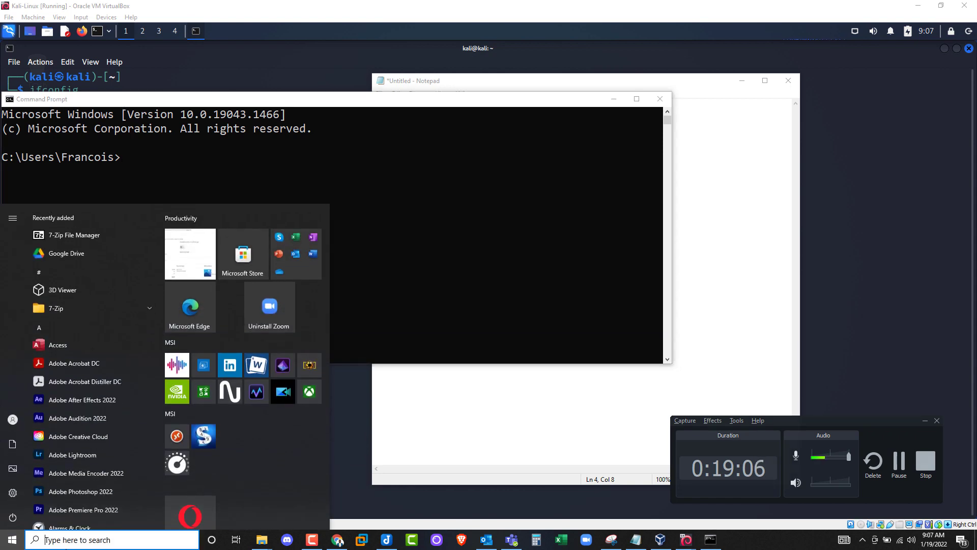
type("cmd")
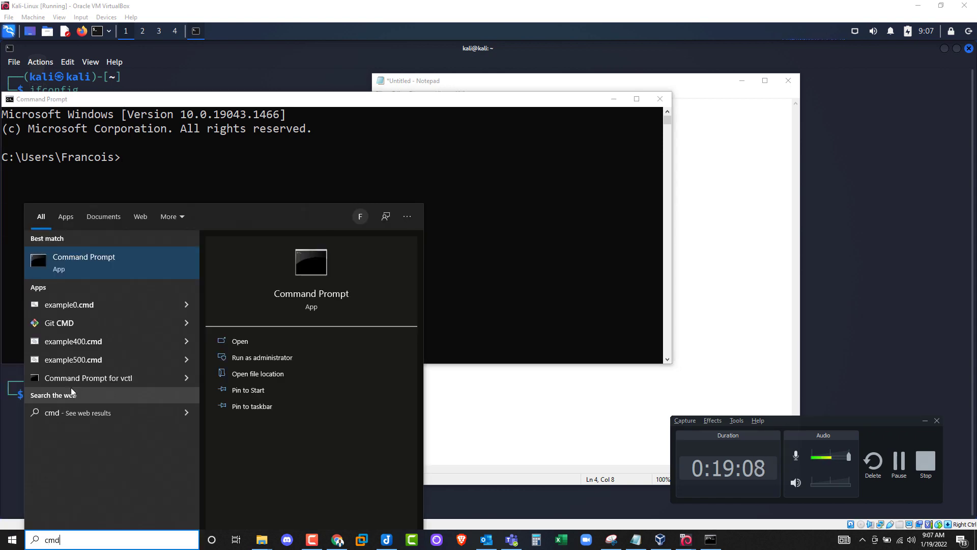
left_click(157, 159)
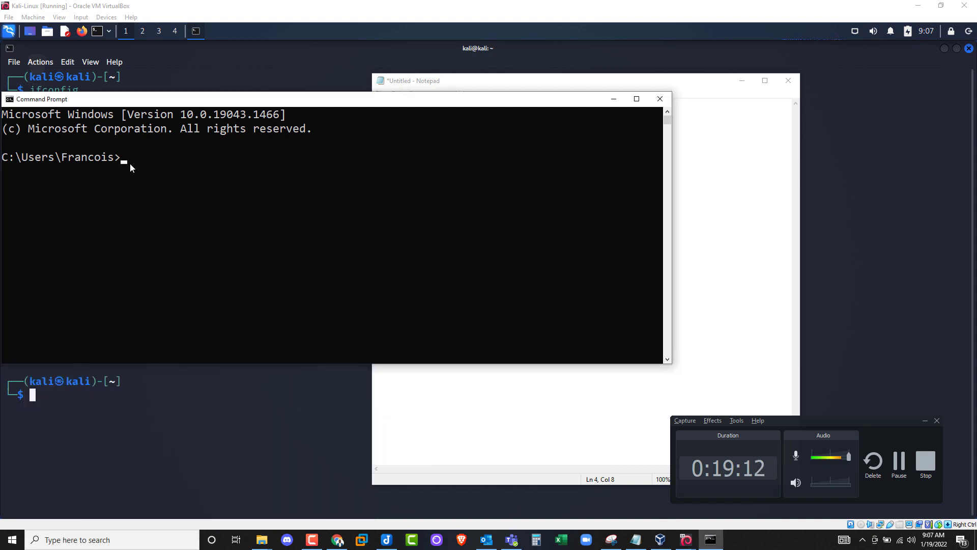
- Run ipconfig and highlight the Wi-Fi adapter's IPv4 address 192.168.1.68
type("ipconfig")
key("Return")
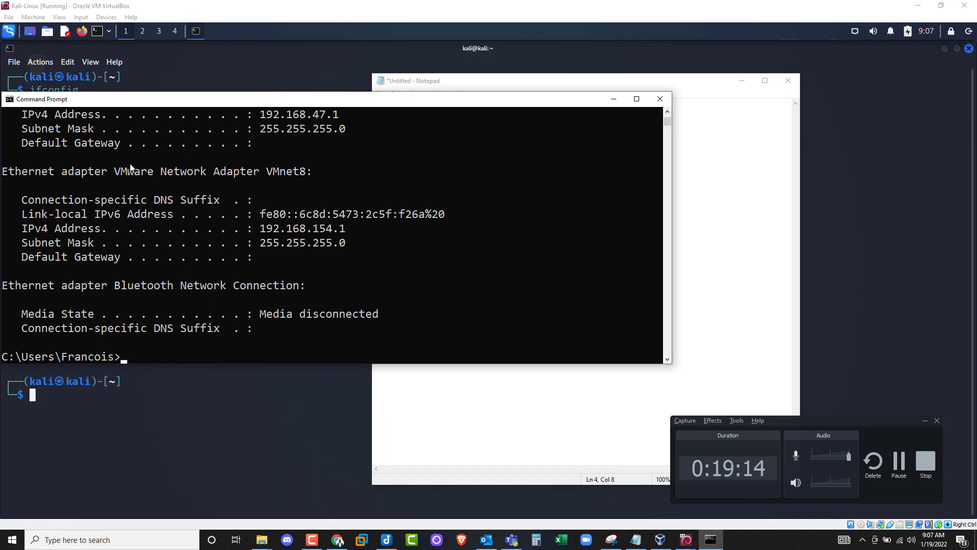
left_click(668, 110)
left_click(668, 110)
left_click(668, 110)
left_click(667, 110)
left_click(668, 110)
left_click(667, 110)
left_click(668, 110)
left_click(668, 110)
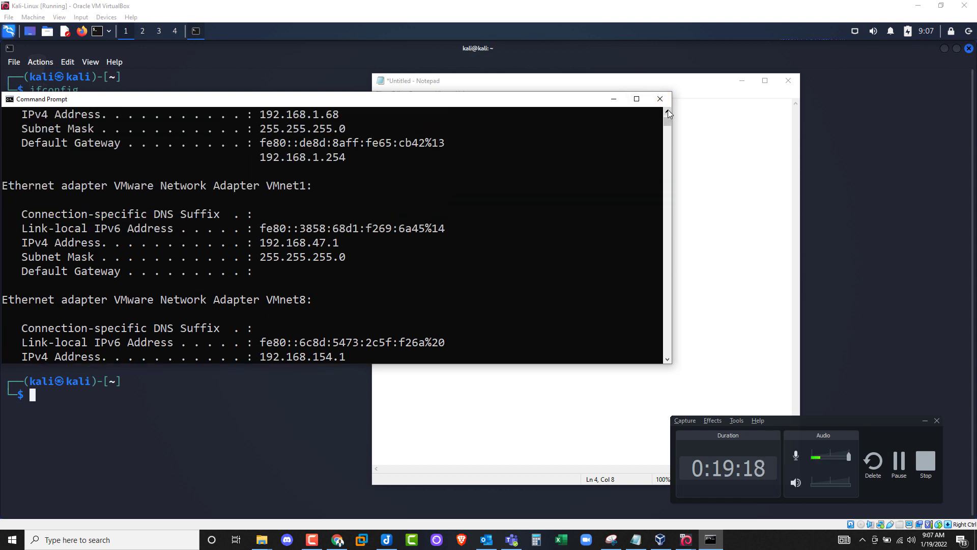
left_click(668, 110)
left_click(668, 110)
left_click(668, 110)
left_click(668, 110)
left_click(668, 110)
left_click(668, 110)
left_click(668, 110)
left_click(668, 110)
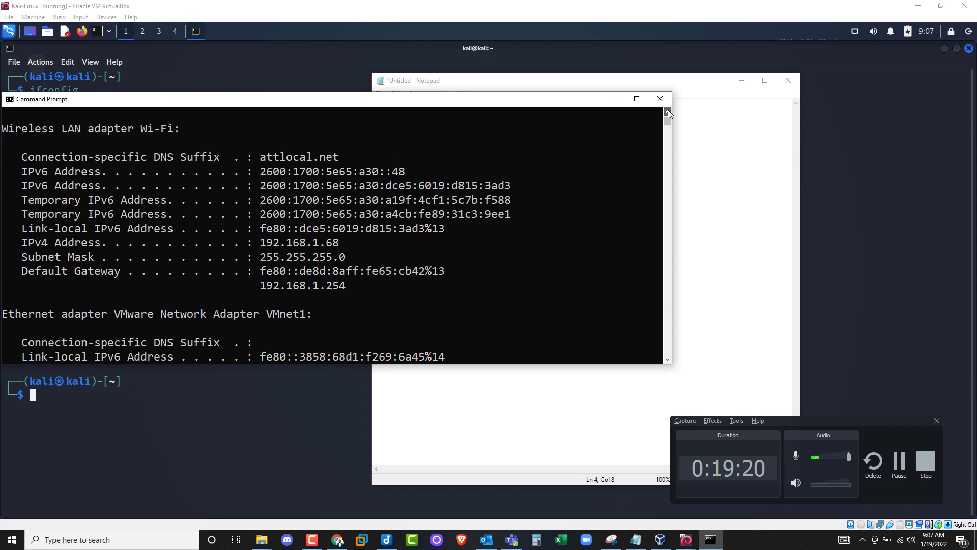
left_click_drag(141, 129, 173, 126)
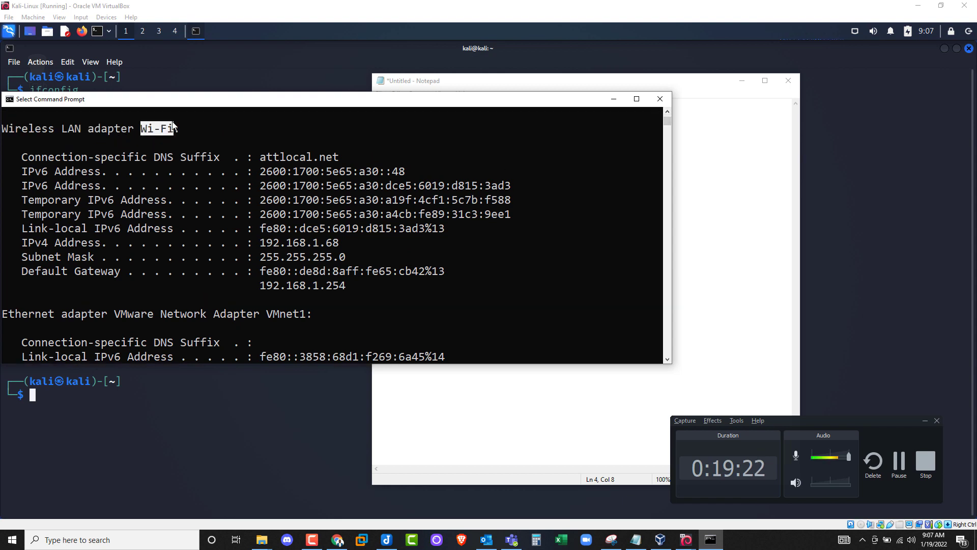
left_click_drag(19, 242, 338, 244)
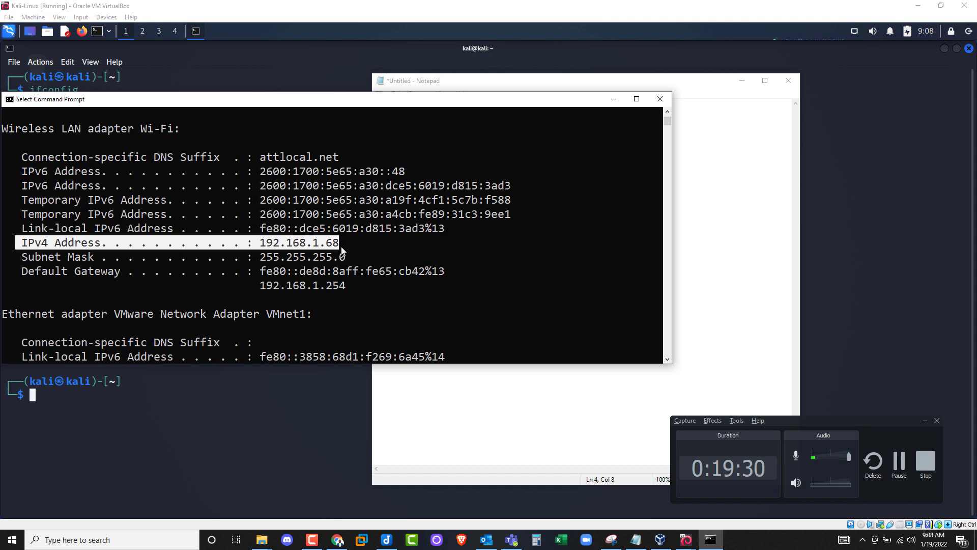
- Enter 192.168.1.68 after 'Host: IP' in the Notepad note
key("alt+Tab")
left_click(585, 157)
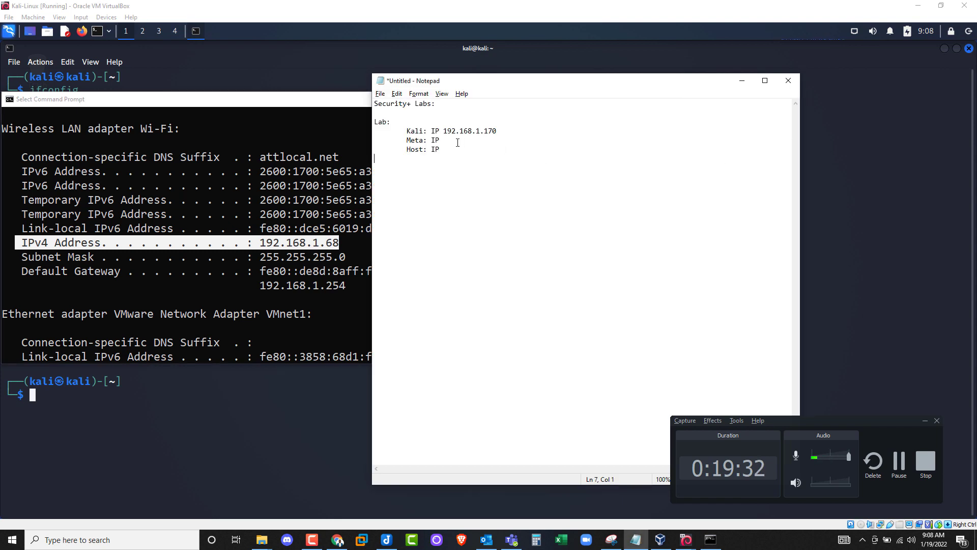
left_click(455, 150)
type("192.168.1.68")
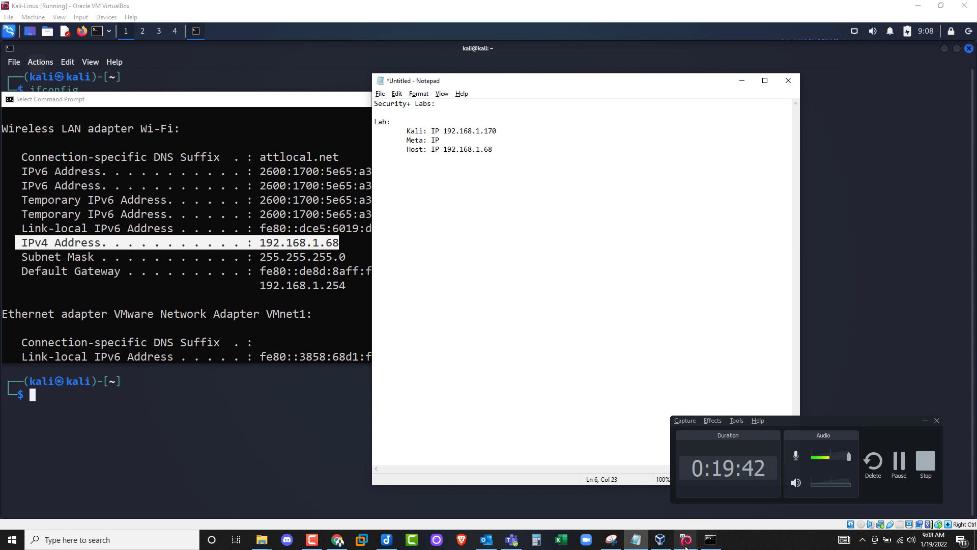
- Minimize Command Prompt, then move the Meta VM window left and enlarge it
mouse_move(692, 544)
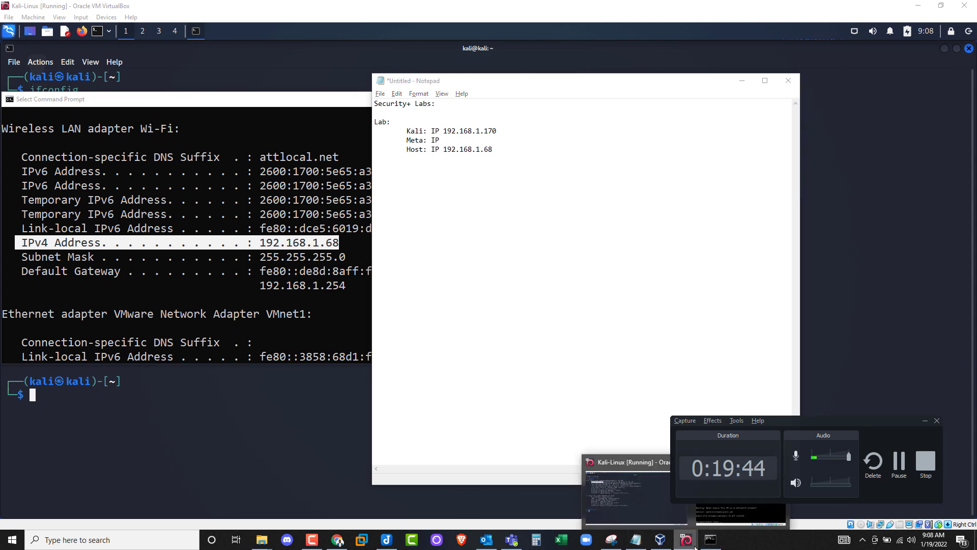
left_click(717, 508)
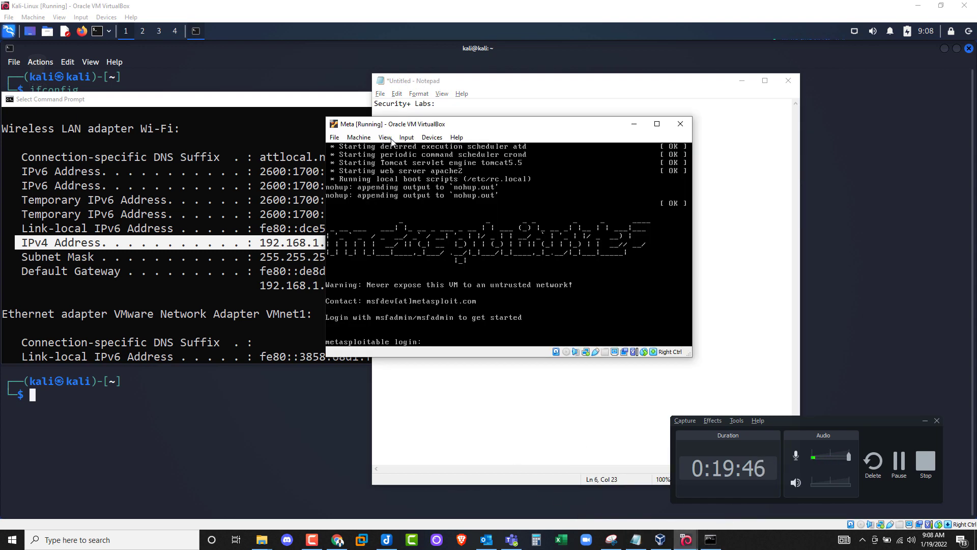
left_click(300, 97)
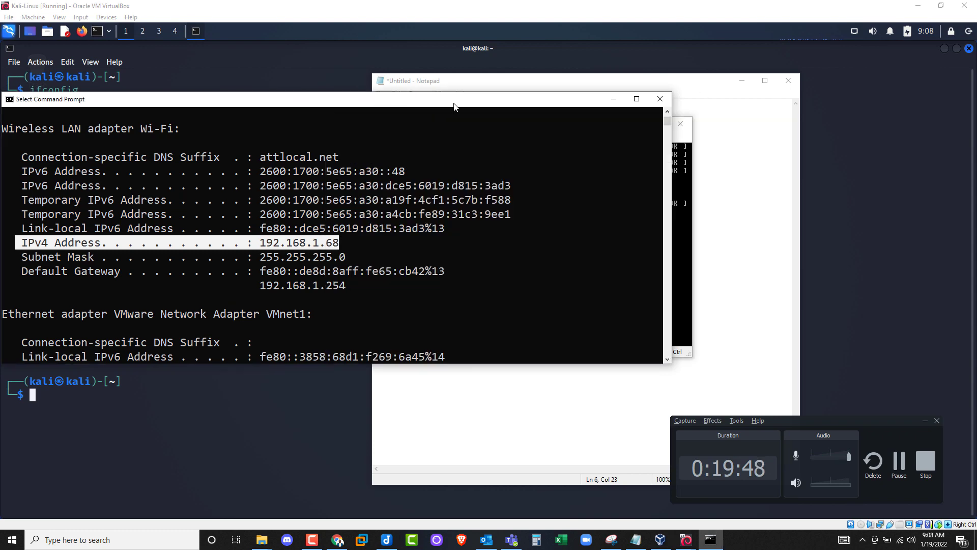
left_click(622, 101)
left_click_drag(455, 99, 144, 93)
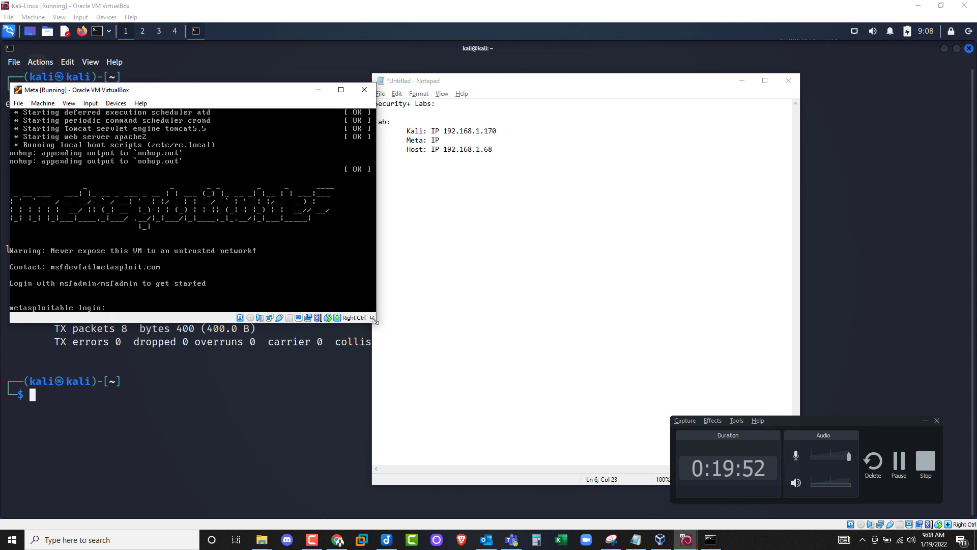
left_click_drag(376, 320, 416, 406)
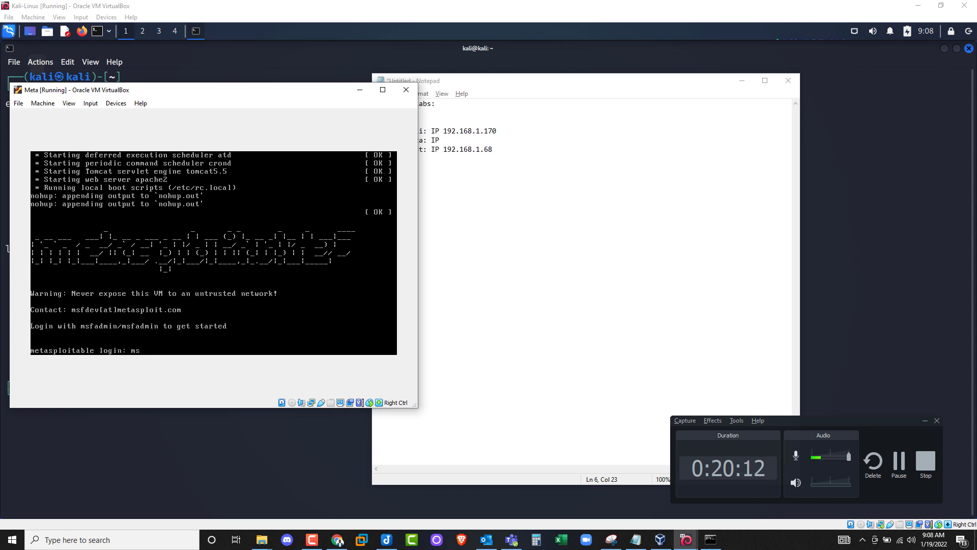
- Log in to Metasploitable with its default username and password
type("fadmin")
key("Return")
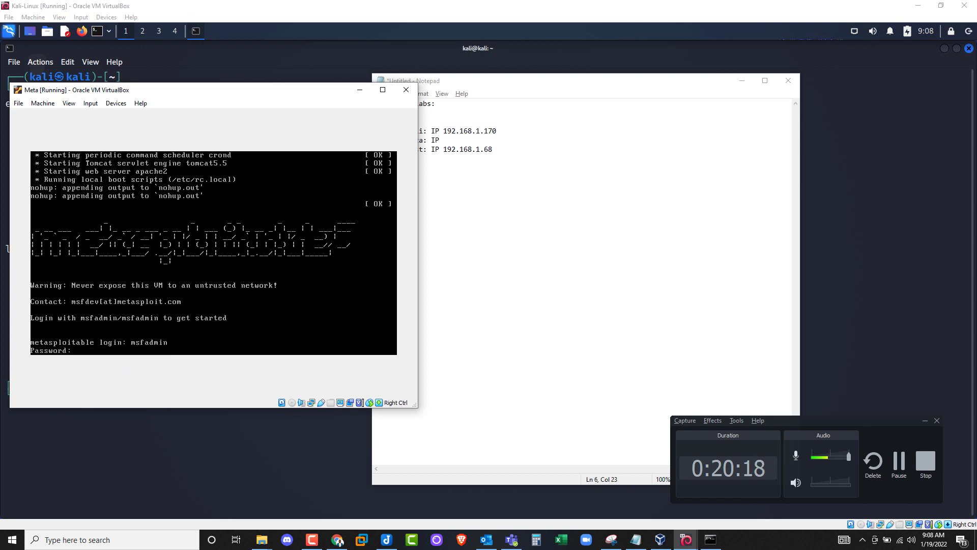
key("Return")
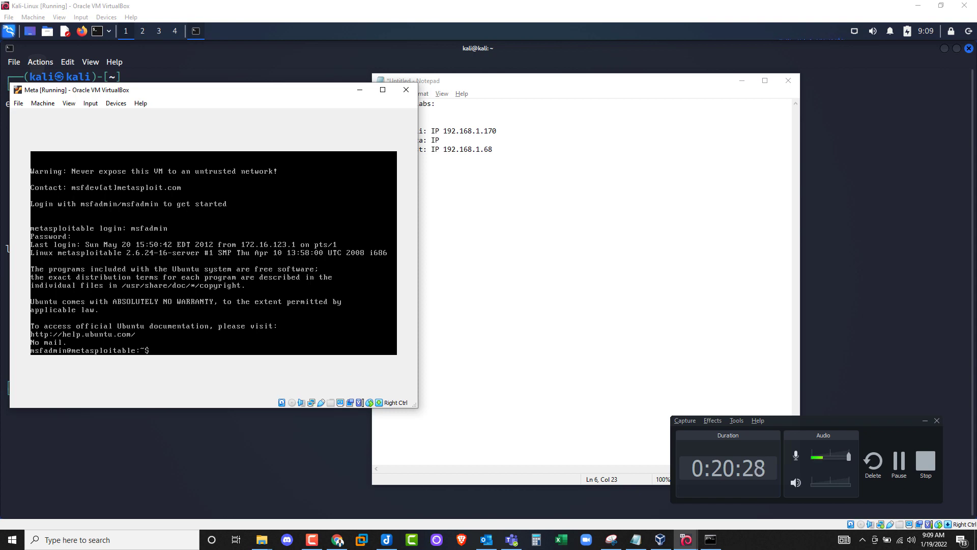
- Run ifconfig on Metasploitable and enter 192.168.1.171 on the note's Meta IP line
type("fconfig")
key("Return")
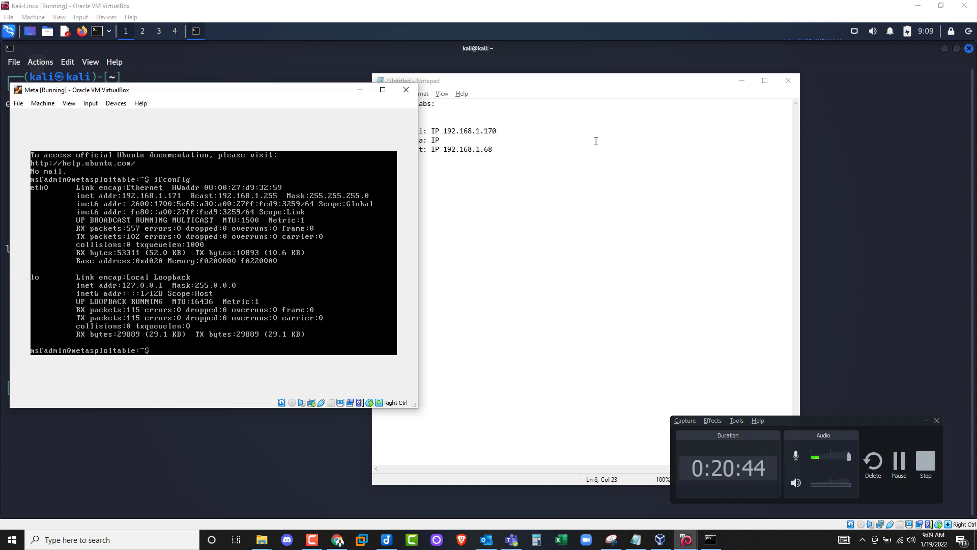
left_click(463, 141)
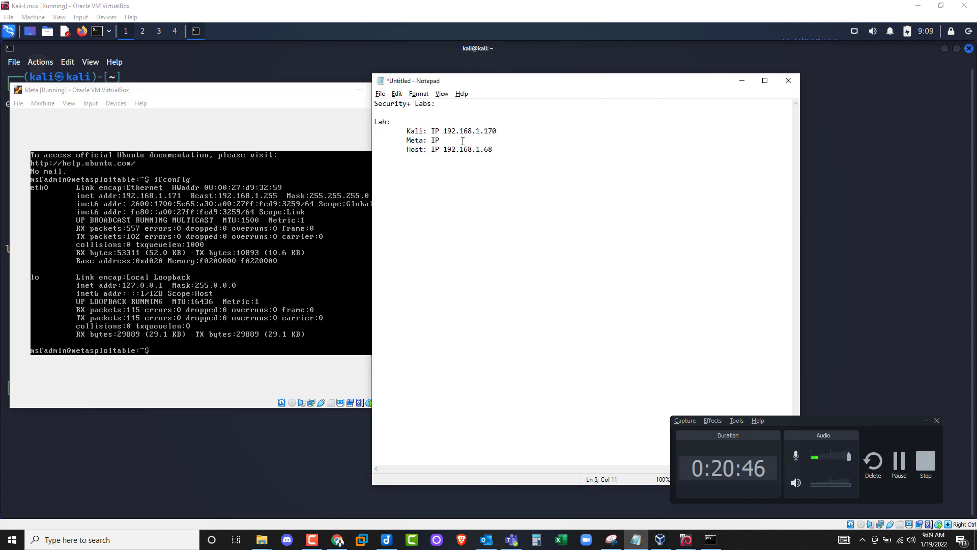
type("192.168.1.171")
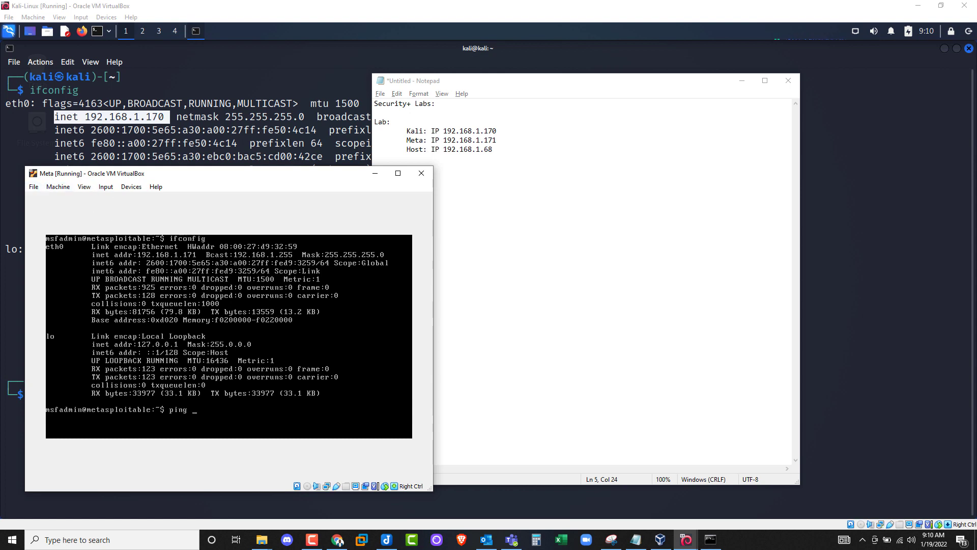
- Ping Kali at 192.168.1.170 from Metasploitable, stop after 8 of 8 replies, and move the window aside
type("92.168.1.170")
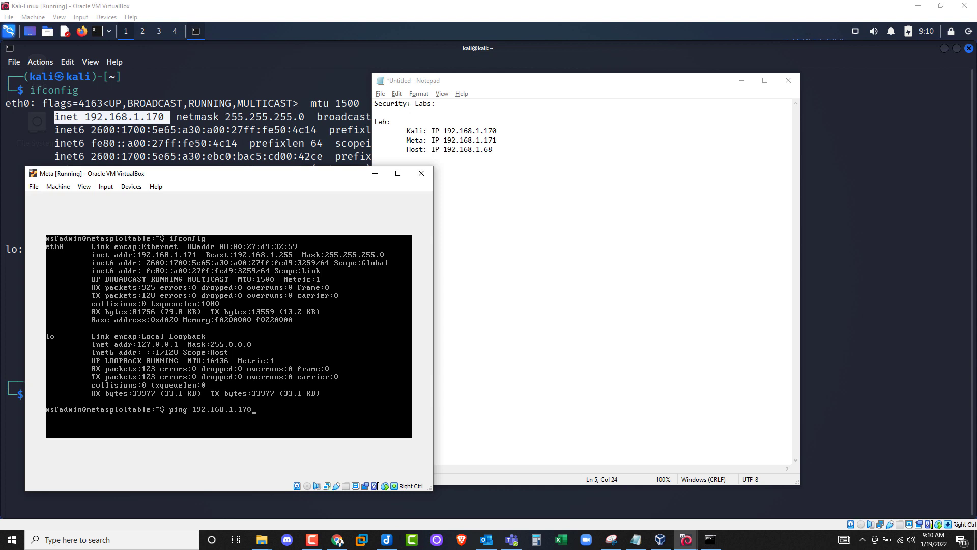
key("Return")
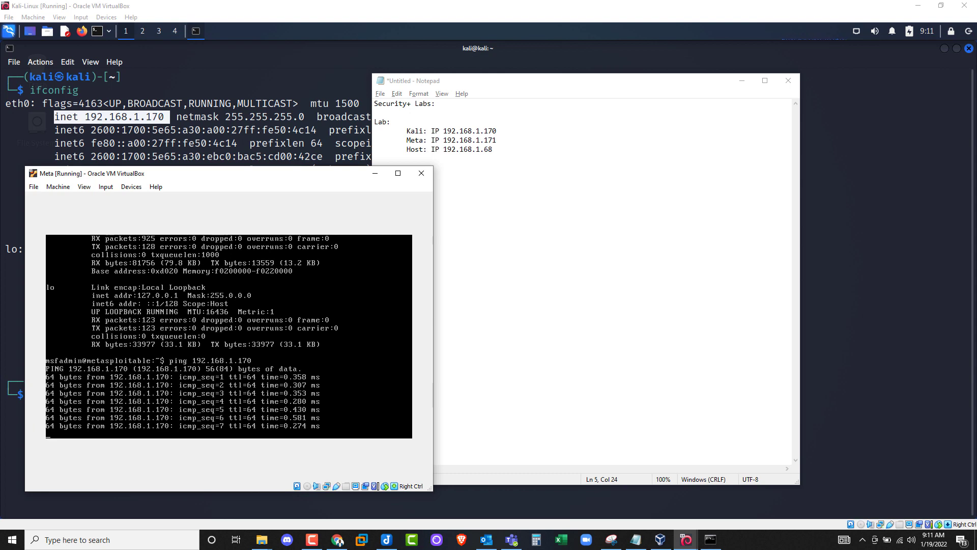
key("ctrl+c")
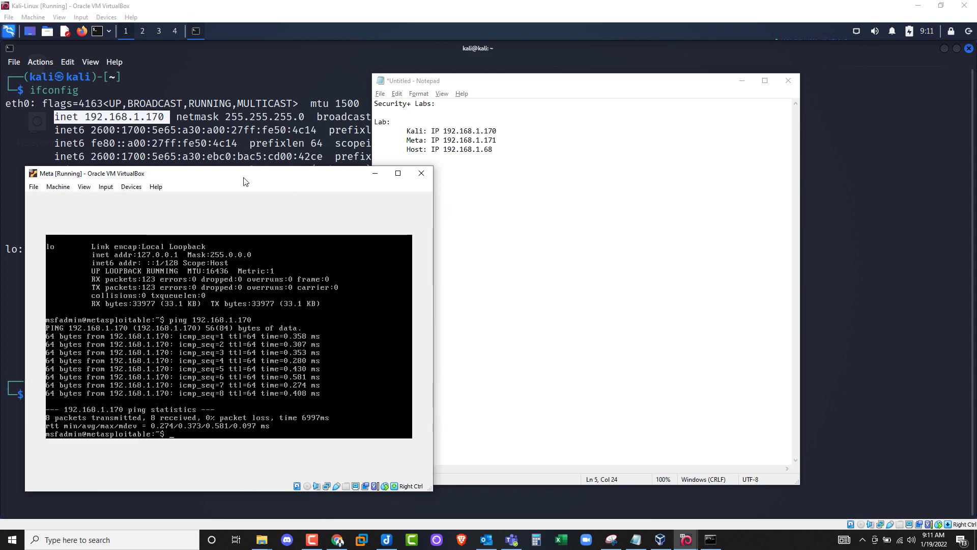
left_click_drag(246, 177, 535, 194)
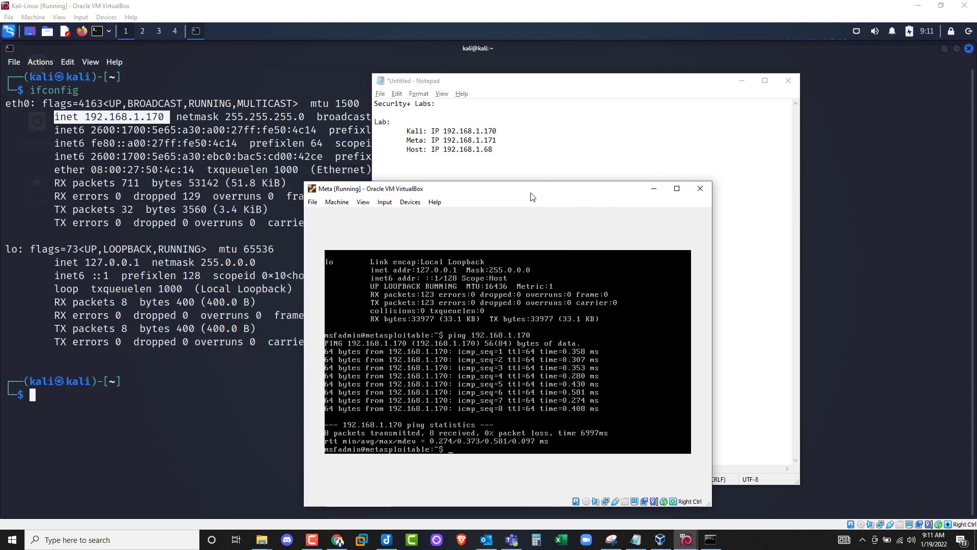
- From the Kali terminal, ping Metasploitable at 192.168.1.171 and stop after 6 of 6 replies
left_click(41, 405)
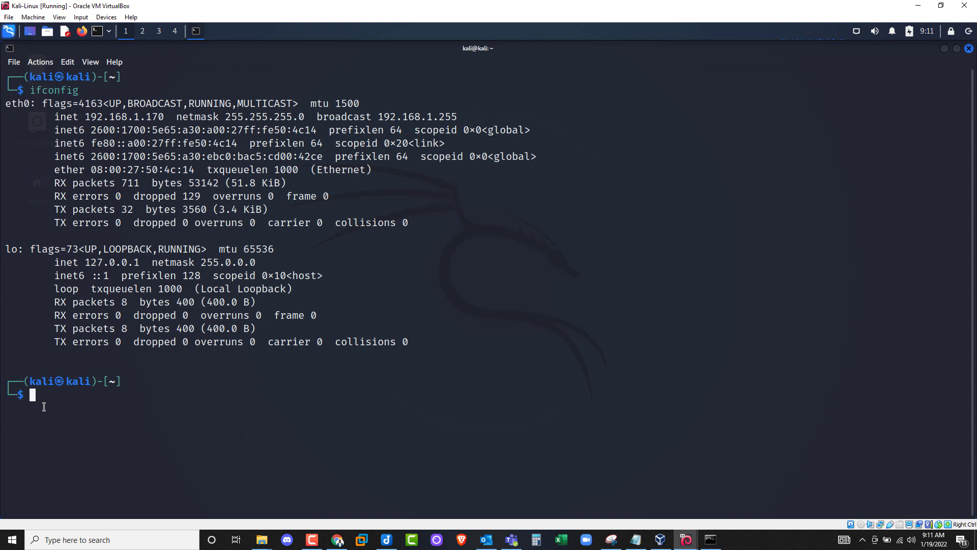
type("ping")
key("Up")
key("BackSpace")
key("BackSpace")
key("BackSpace")
key("BackSpace")
key("BackSpace")
key("BackSpace")
key("BackSpace")
key("BackSpace")
type("ping 192.168.1.171")
key("Return")
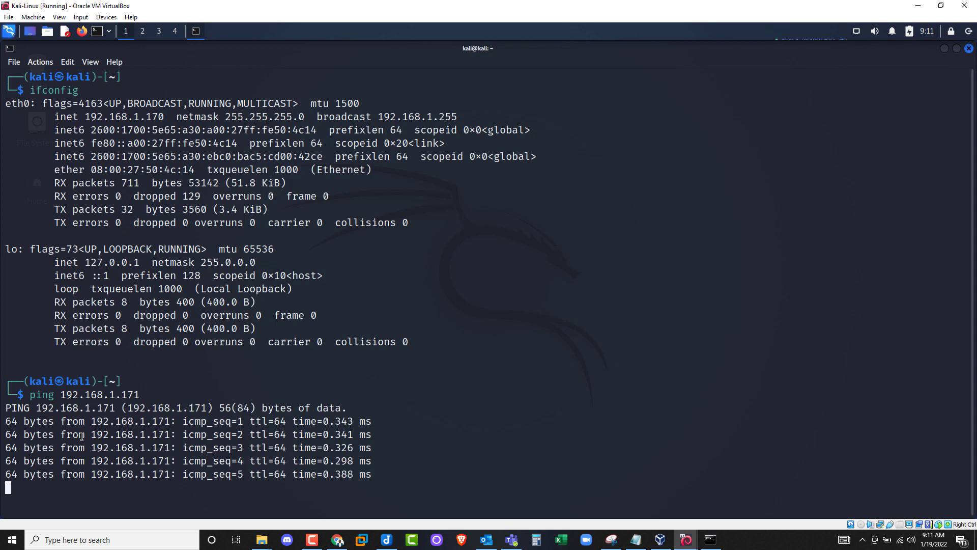
key("ctrl+c")
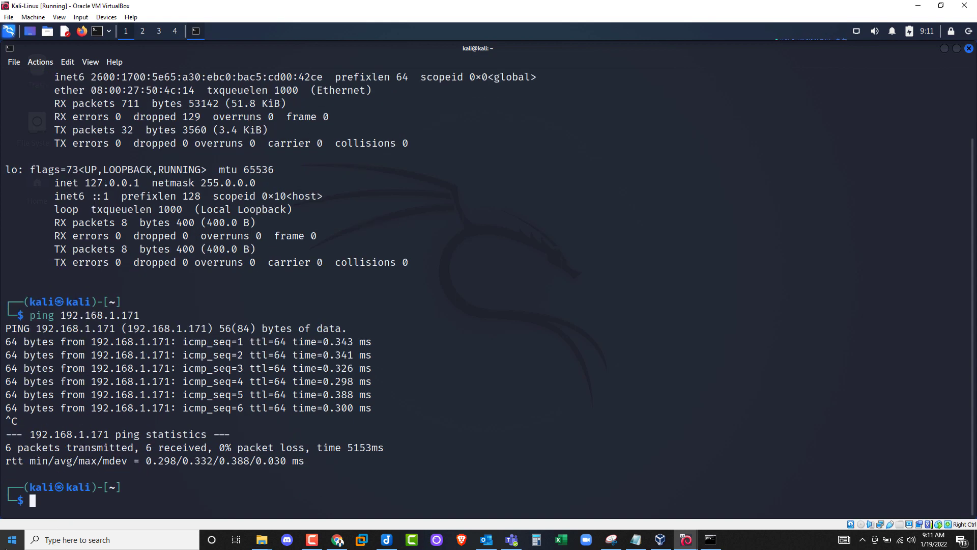
left_click(2, 545)
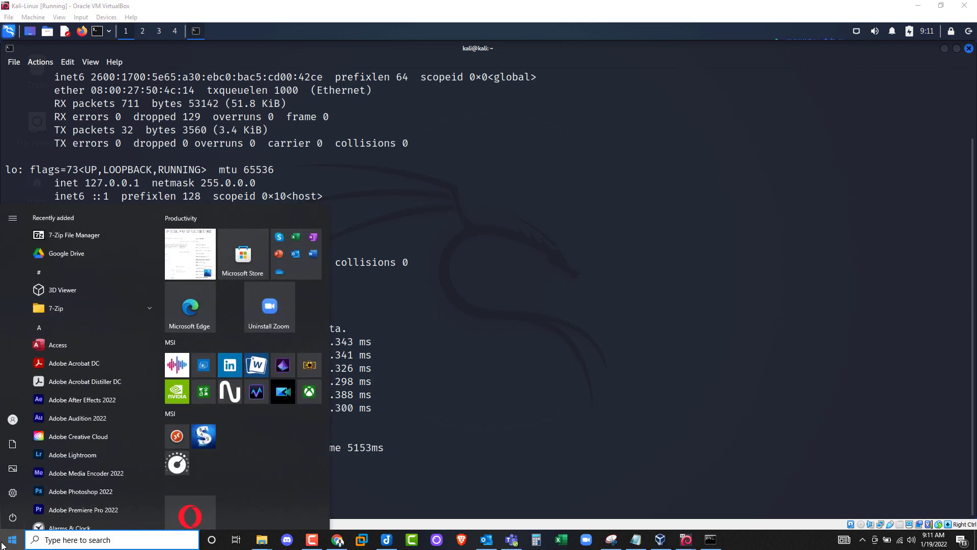
- Open Command Prompt on the Windows host and ping Kali at 192.168.1.170
type("cmd")
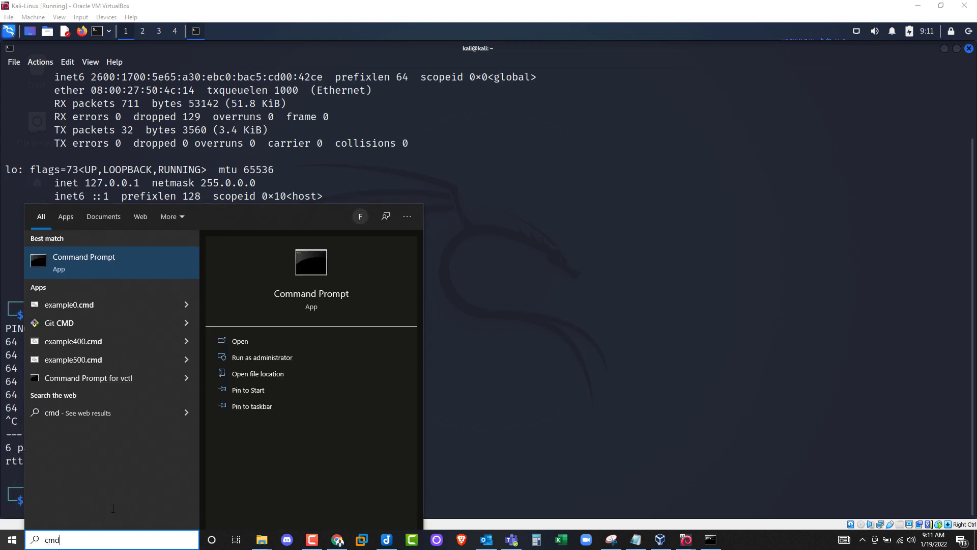
left_click(99, 269)
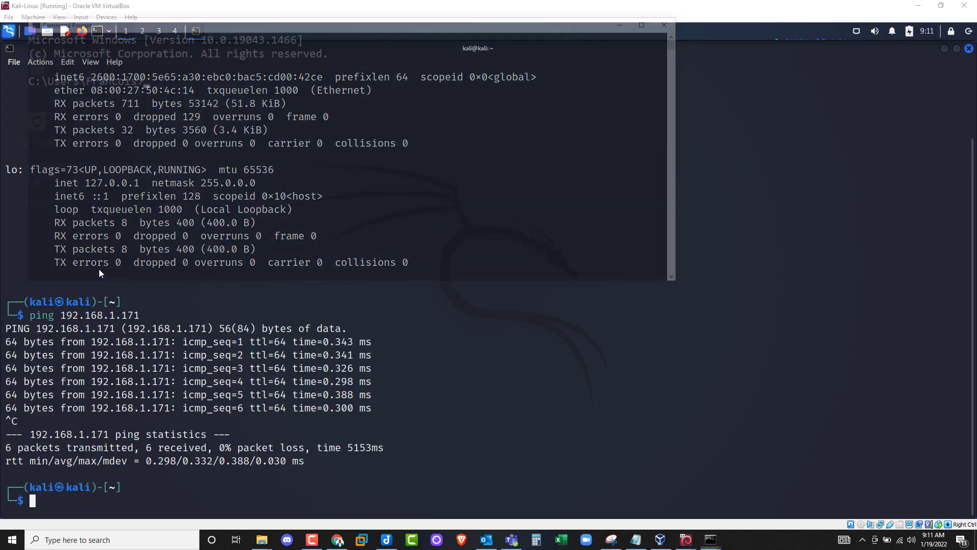
left_click_drag(163, 47, 169, 100)
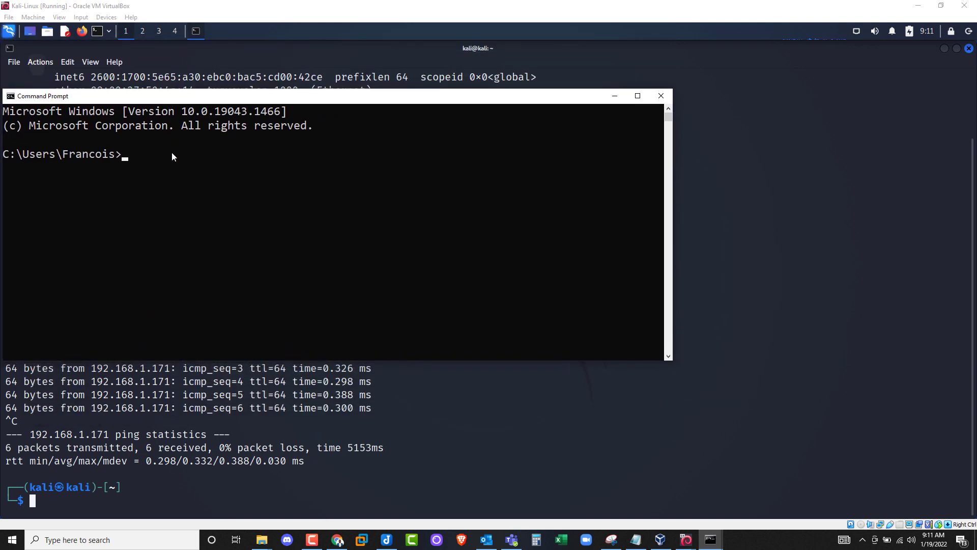
type("ping 192.168")
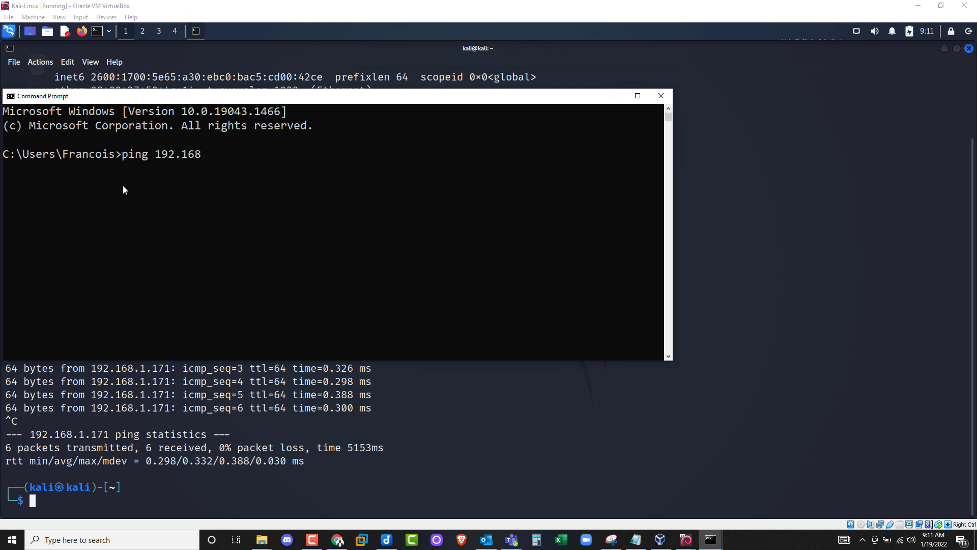
type(".1.170")
key("Return")
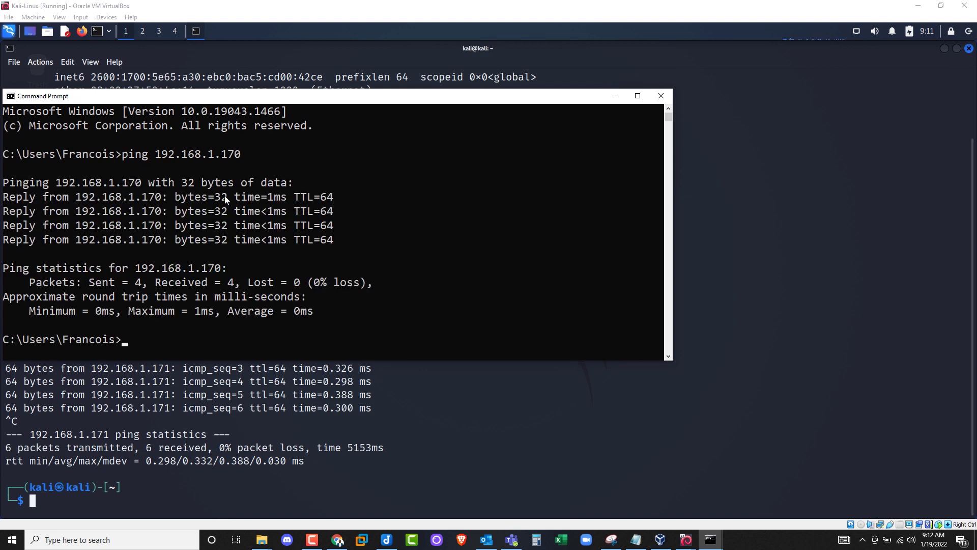
- Clear the console with cls and ping Metasploitable at 192.168.1.171, getting 4 of 4 replies
left_click_drag(94, 98, 107, 136)
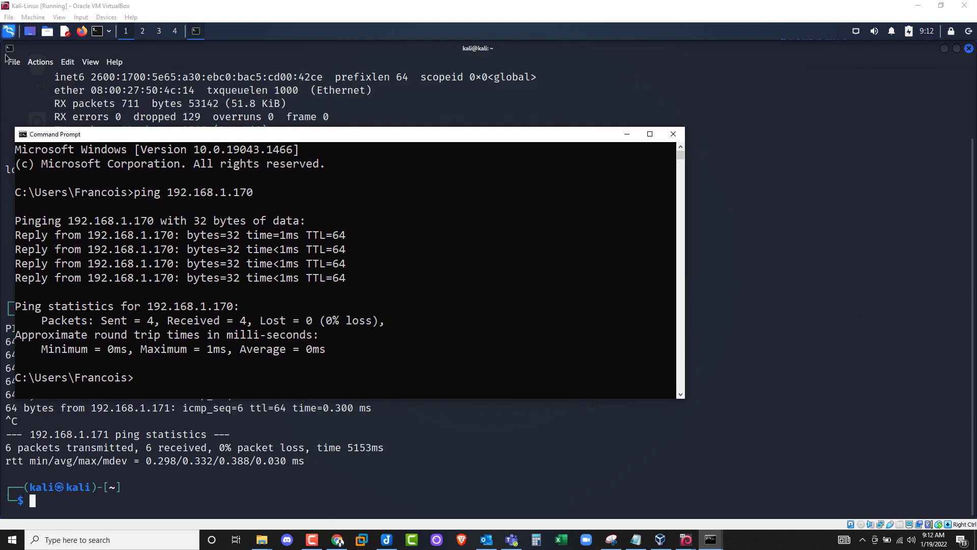
left_click(138, 386)
key("Escape")
type("cls")
key("Return")
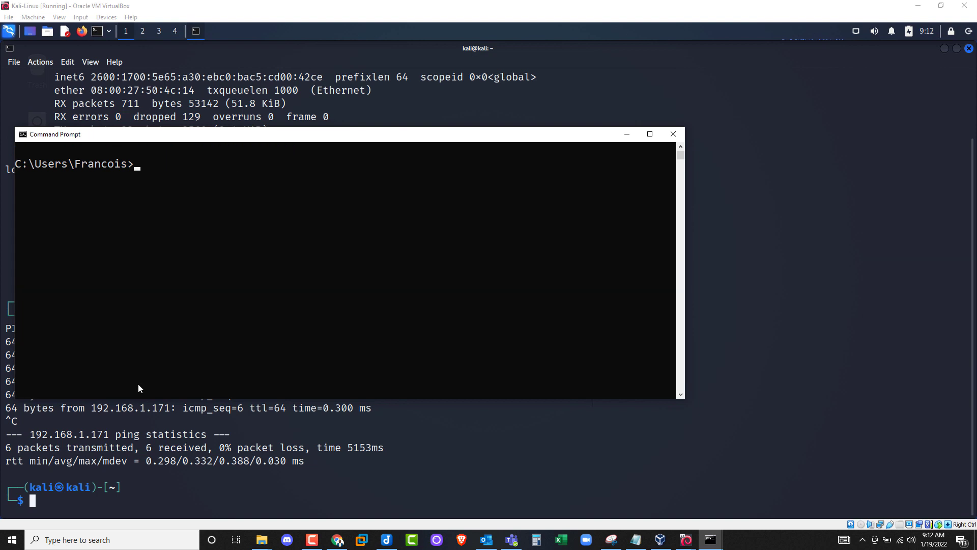
type("ping 192.168.1.171")
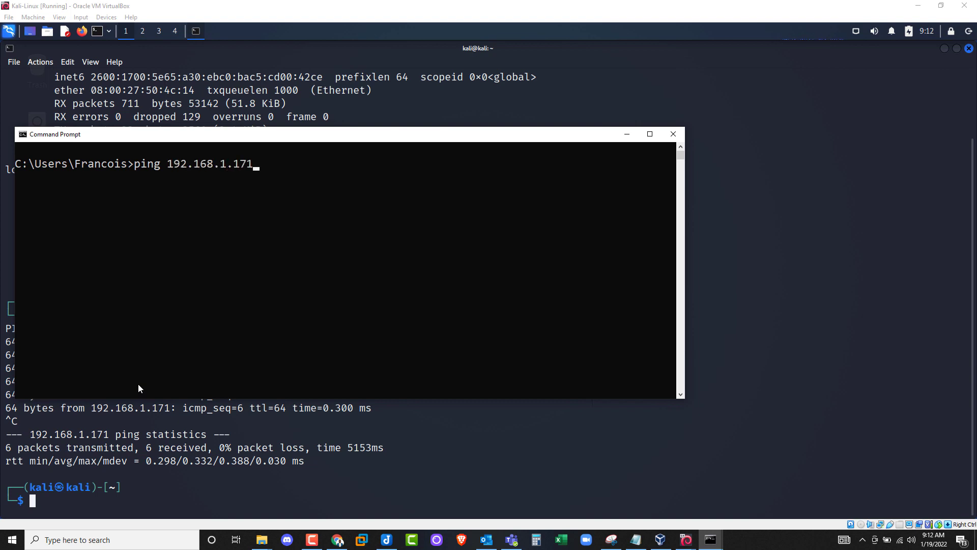
key("Return")
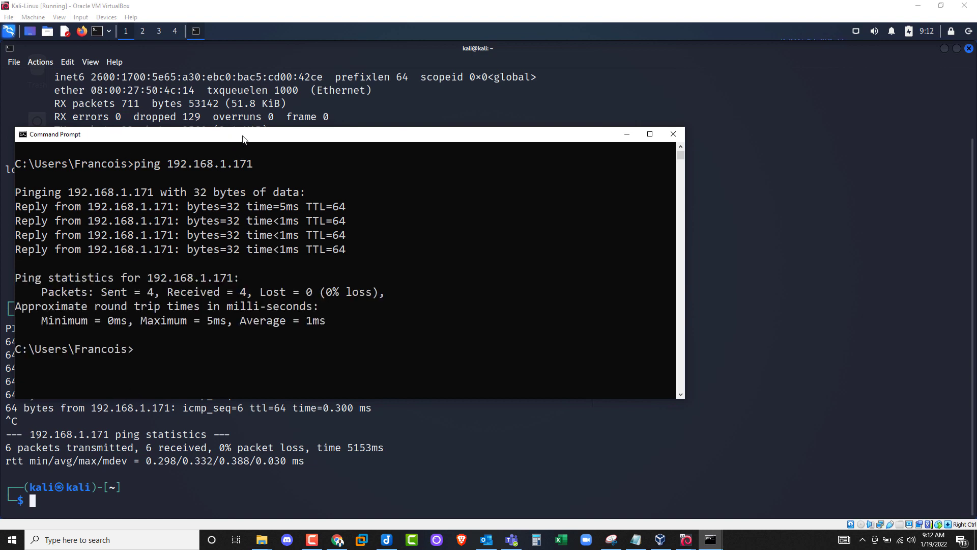
left_click_drag(234, 138, 382, 128)
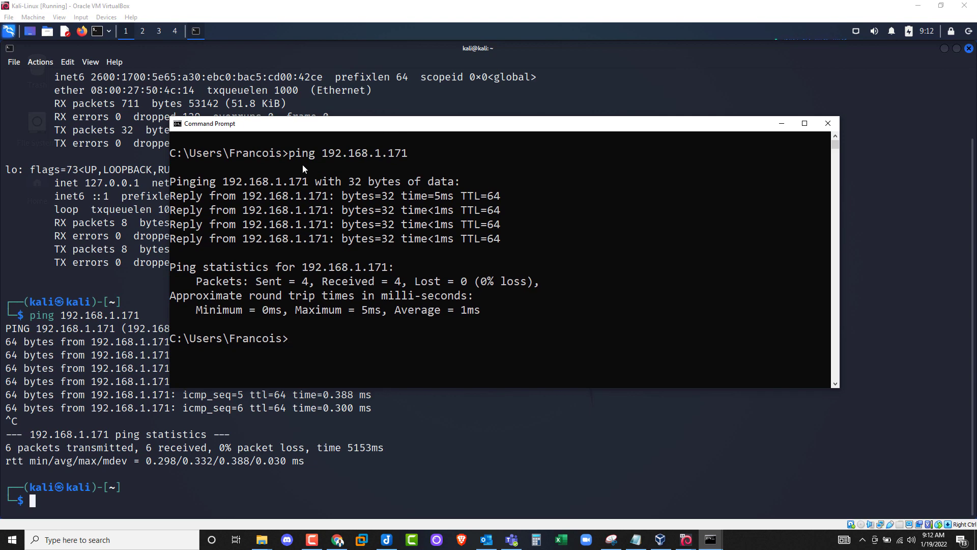
left_click(39, 500)
- Ping the Windows host at 192.168.1.68 from Kali and stop after 6 of 6 replies
type("ping ")
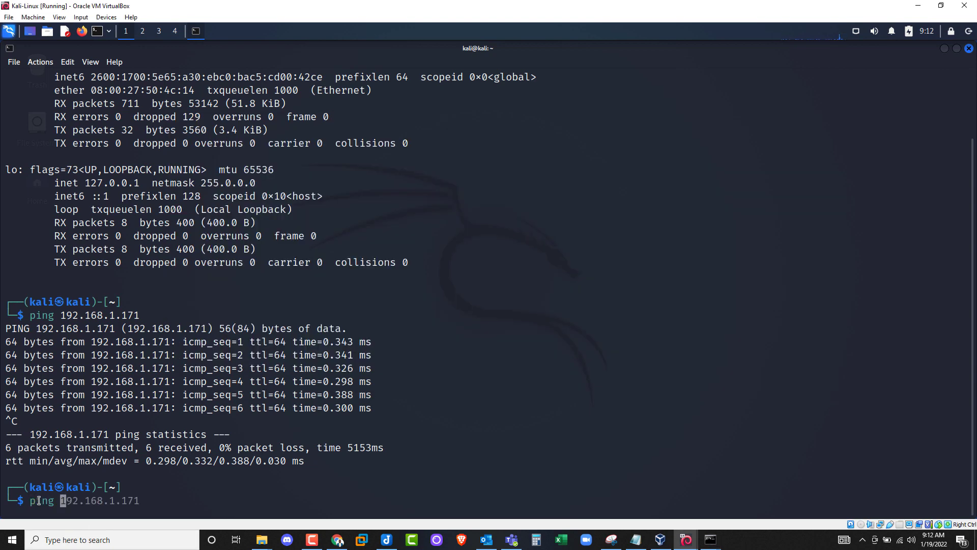
type("192.168.1.68")
left_click(631, 539)
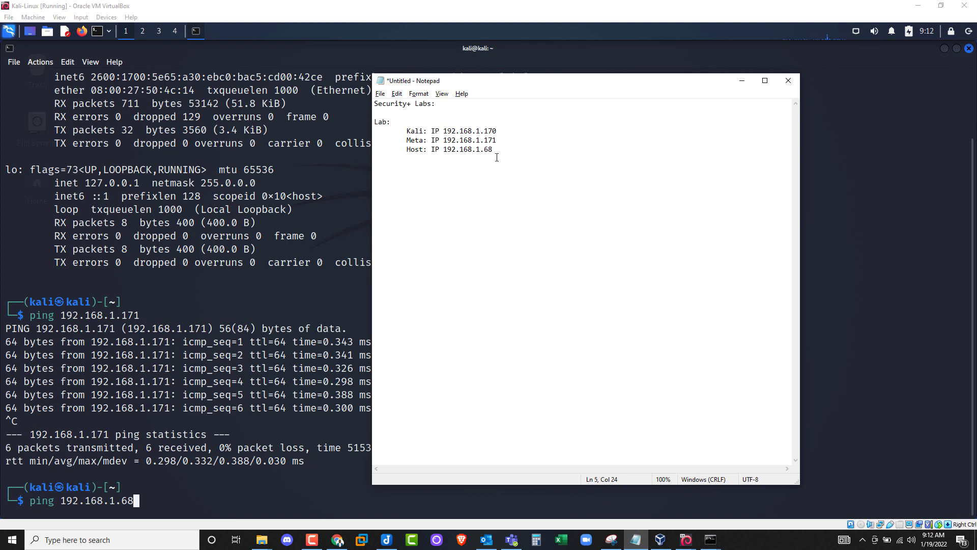
left_click_drag(496, 149, 487, 150)
left_click(739, 81)
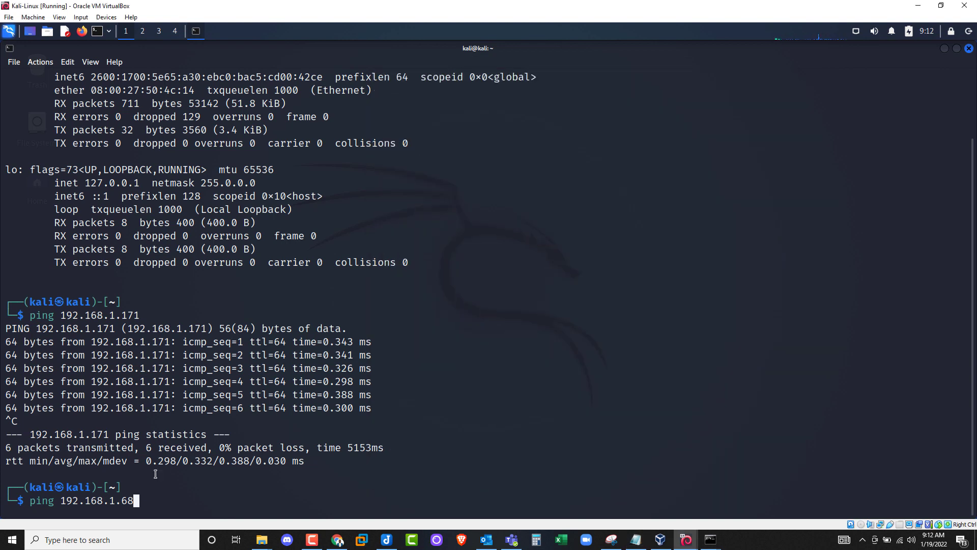
key("Return")
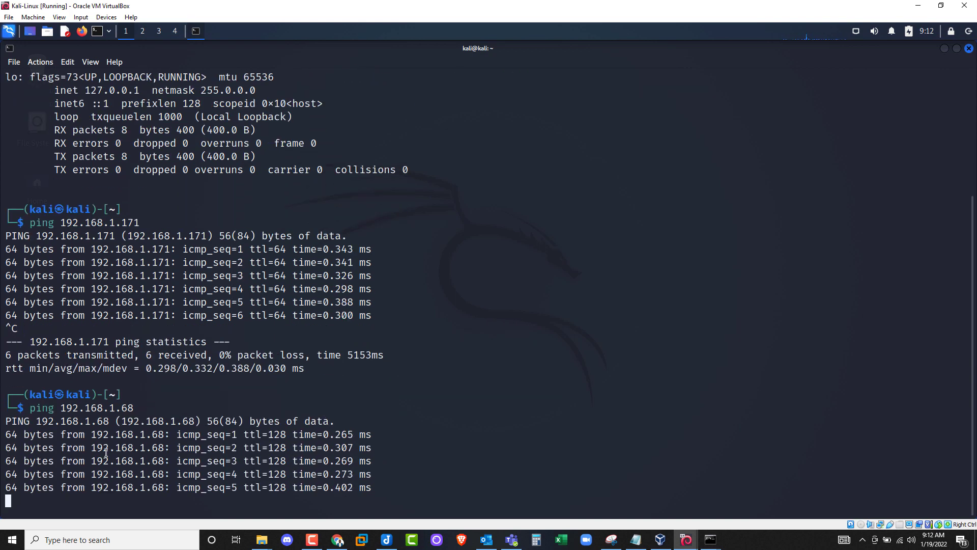
key("ctrl+c")
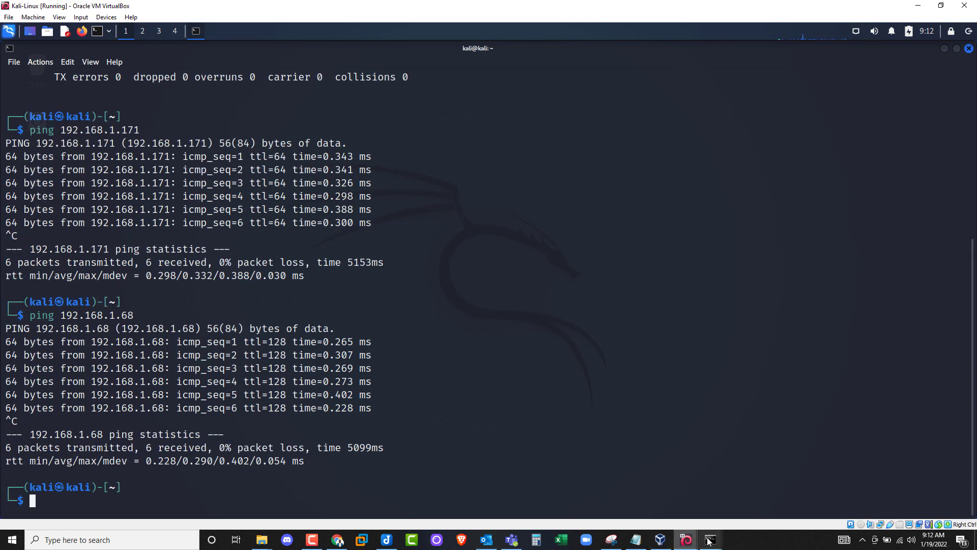
mouse_move(708, 543)
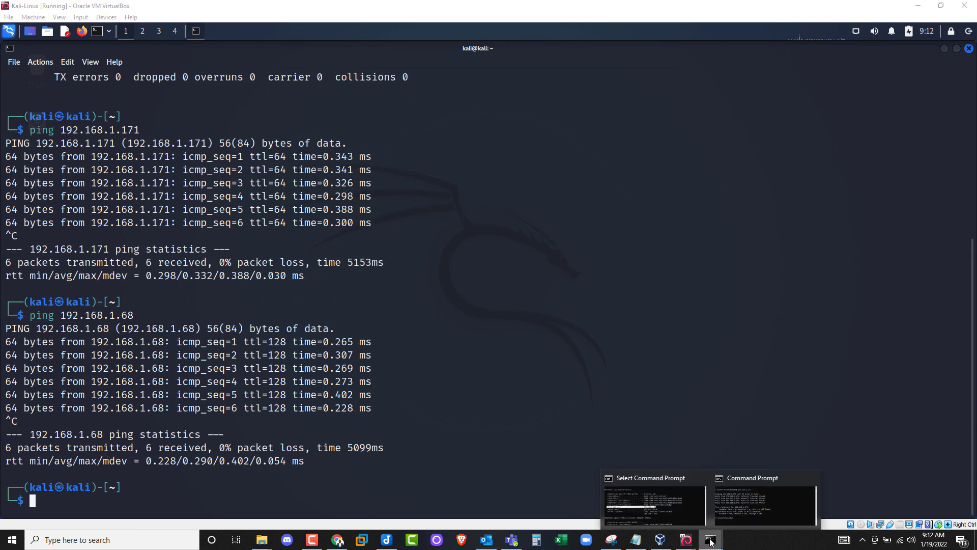
left_click(758, 498)
left_click(731, 514)
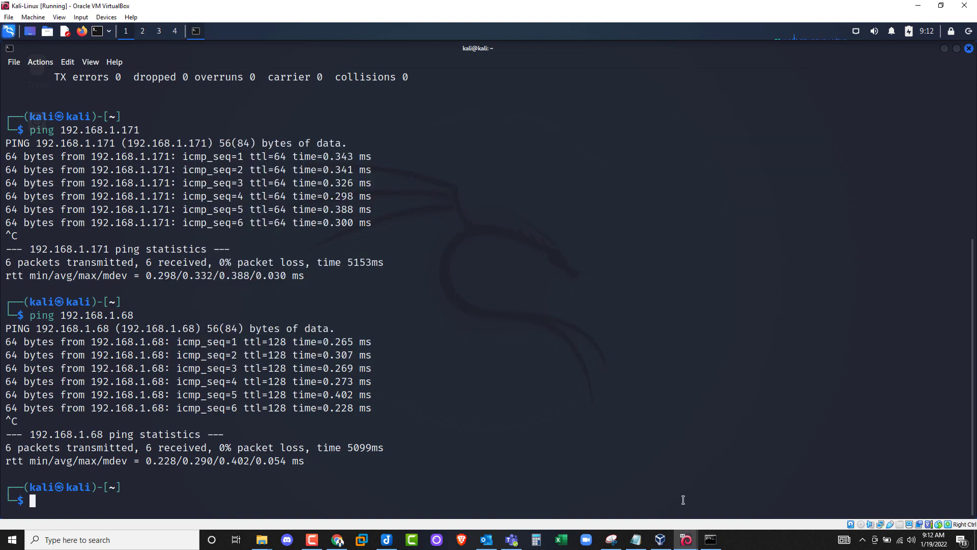
- Clear the Metasploitable console and ping the host at 192.168.1.68, stopping after 6 replies
mouse_move(686, 540)
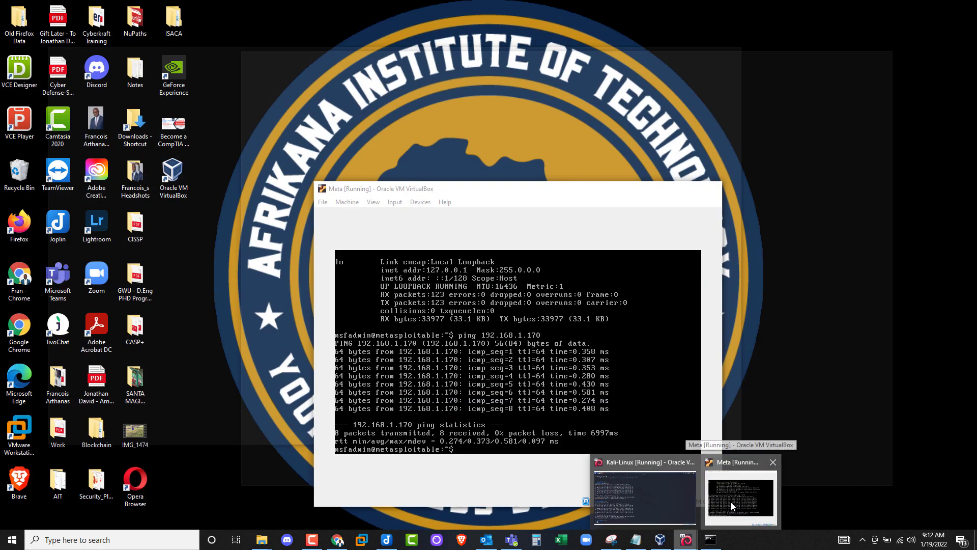
left_click(731, 502)
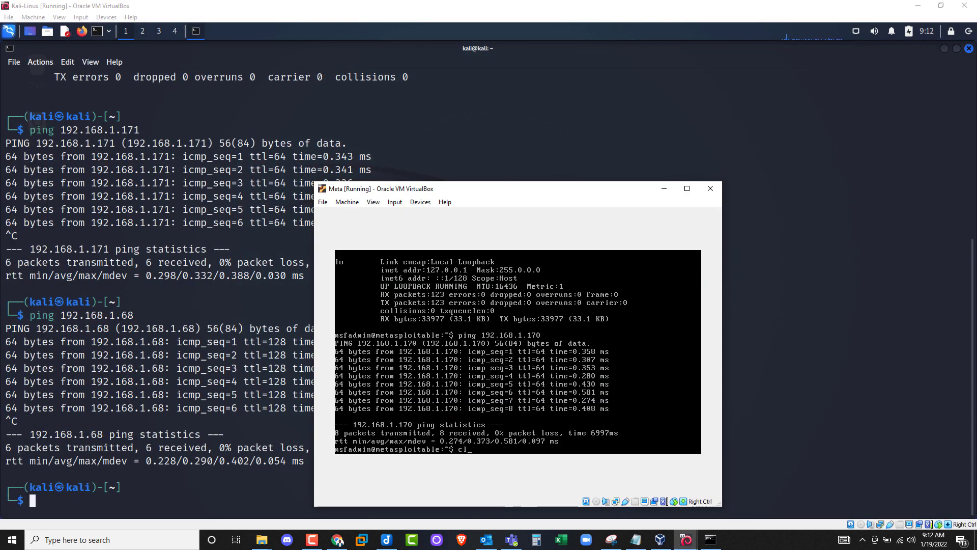
type("clear")
key("Return")
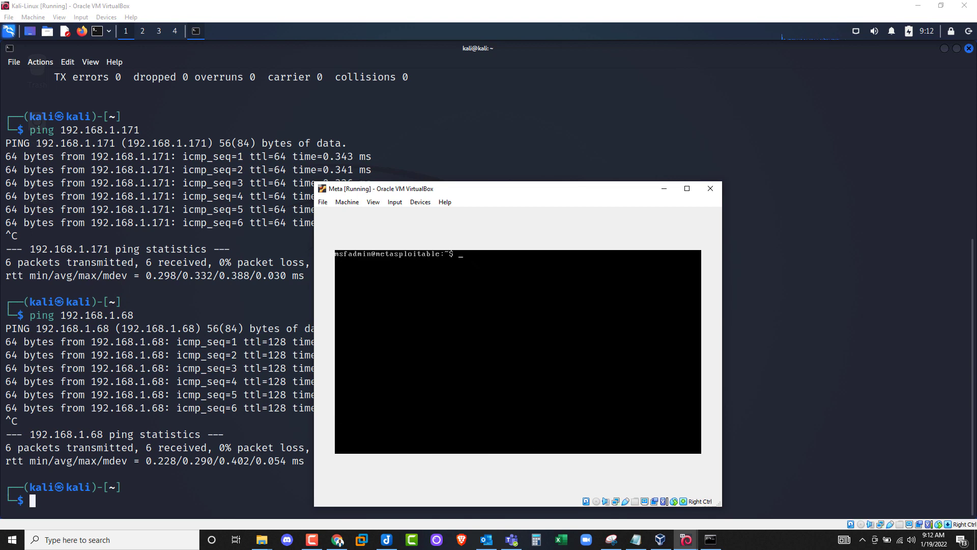
type("ping 192.168.1.68")
key("Return")
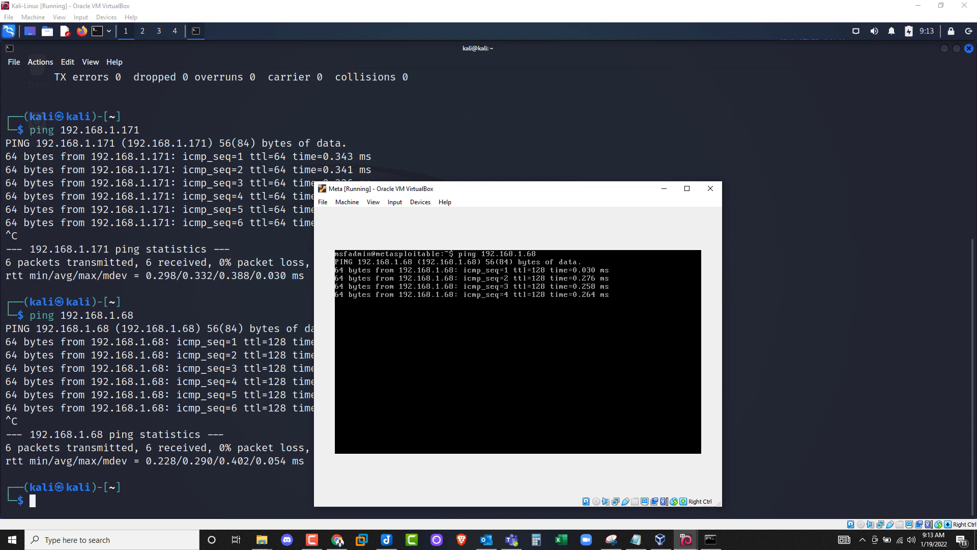
key("ctrl+c")
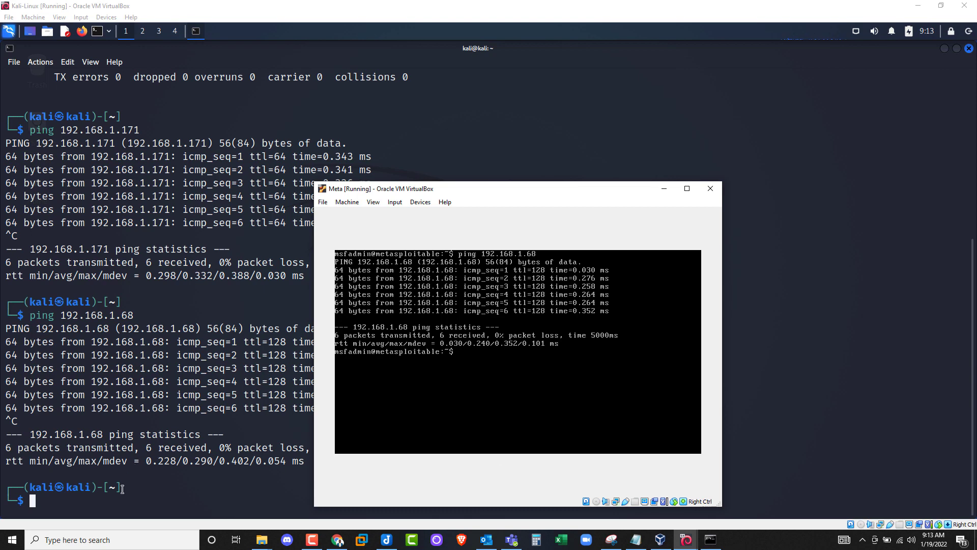
left_click(661, 541)
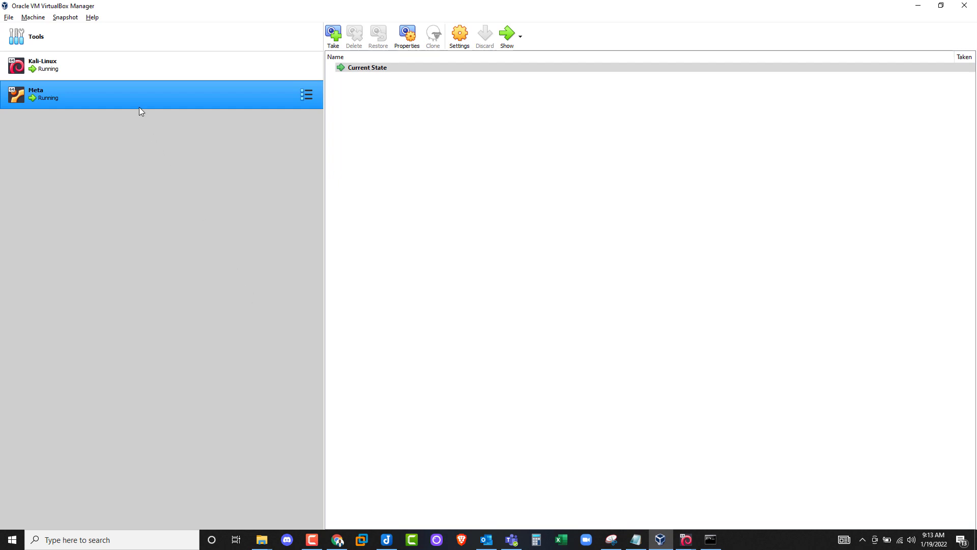
left_click(115, 67)
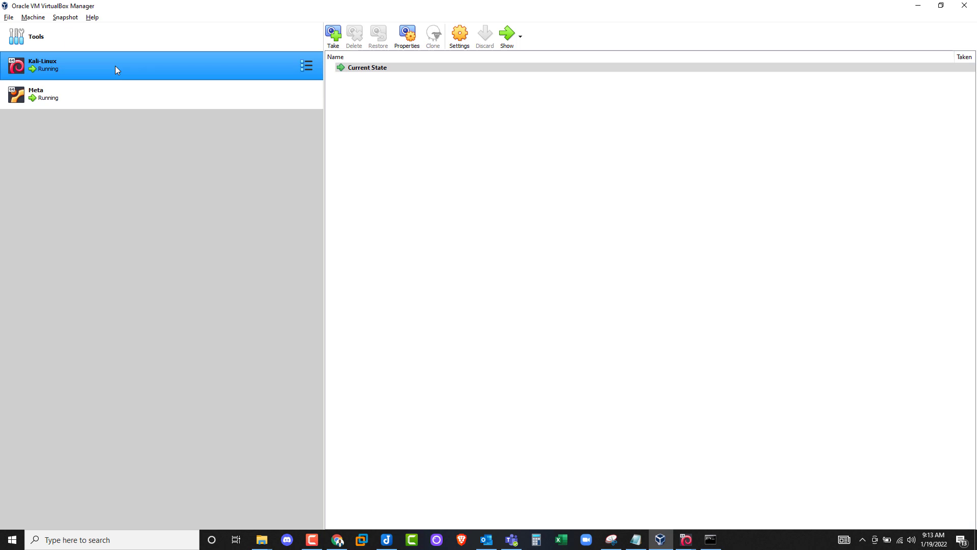
right_click(115, 66)
key("Escape")
key("ctrl+s")
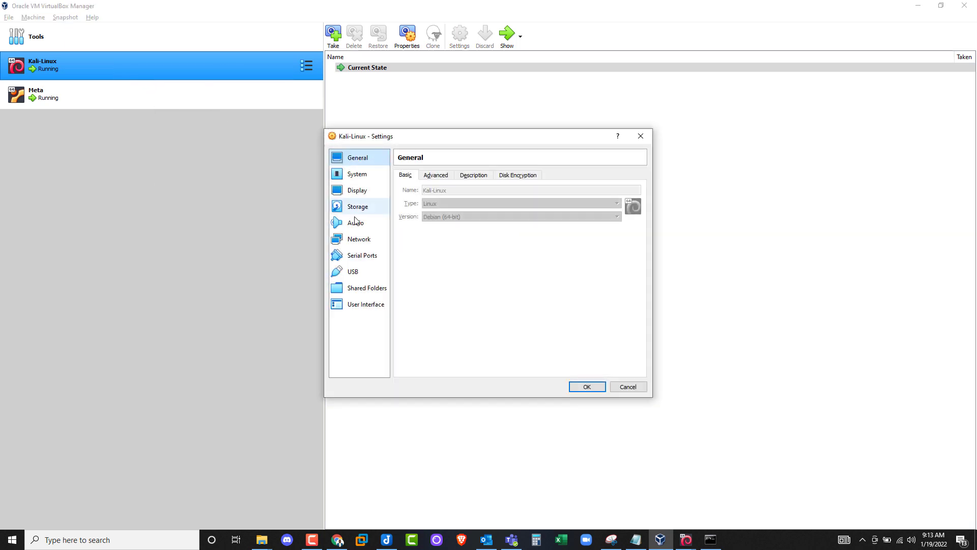
left_click(362, 241)
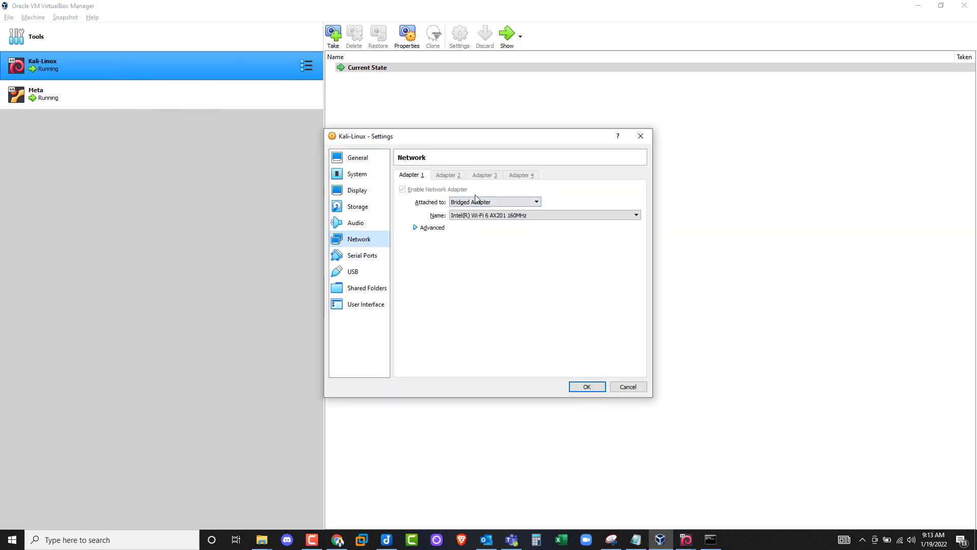
left_click(629, 387)
left_click(149, 99)
right_click(149, 99)
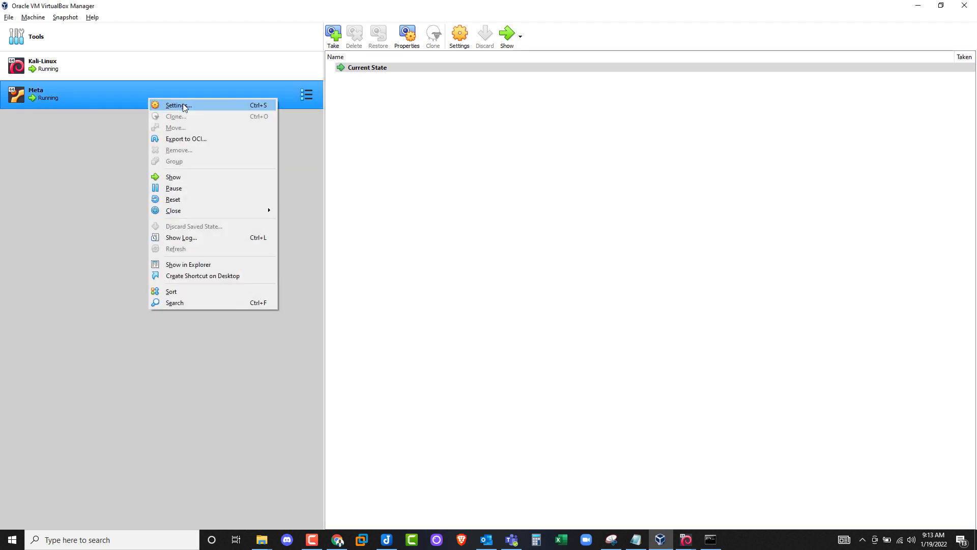
left_click(182, 103)
left_click(370, 244)
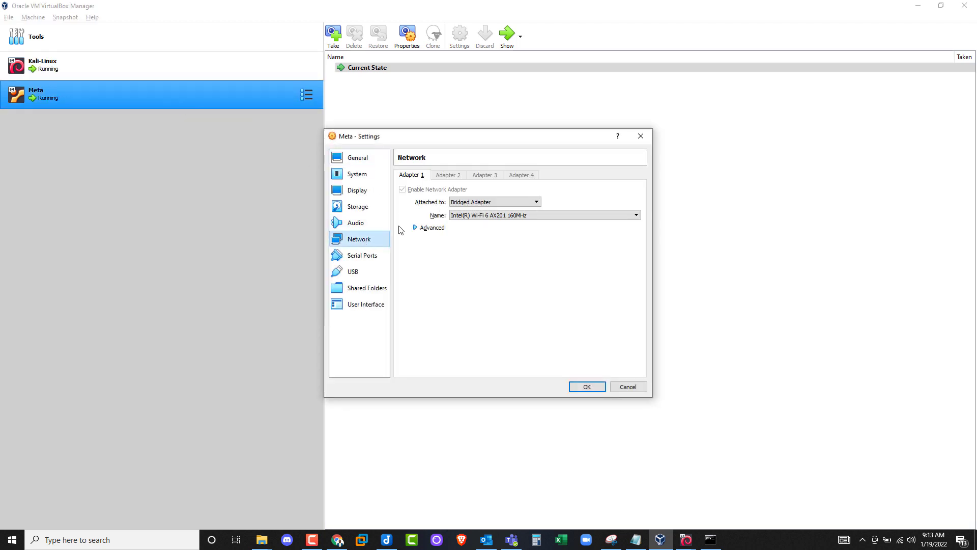
left_click(628, 388)
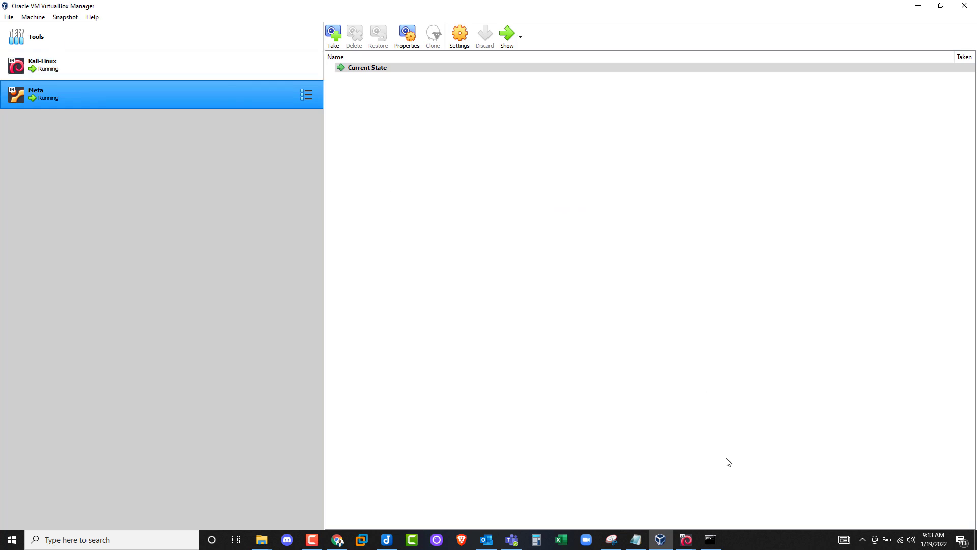
left_click(685, 542)
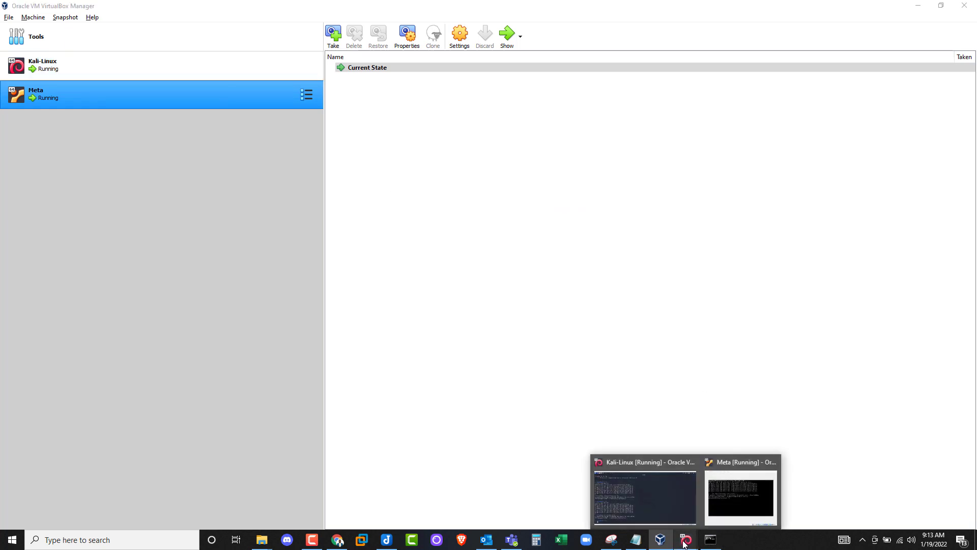
- Clear the Kali terminal and become root with sudo su -, entering the sudo password
left_click(659, 499)
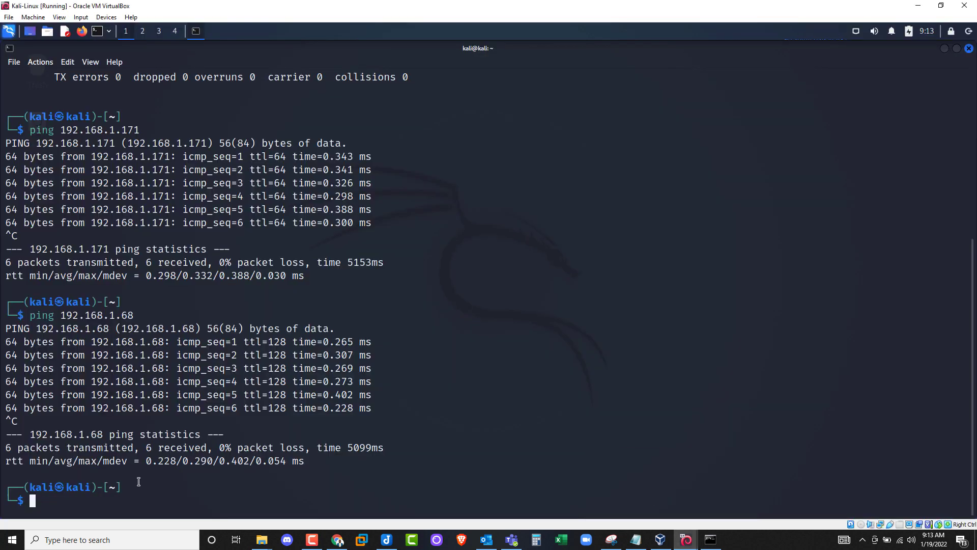
type("clear")
key("Return")
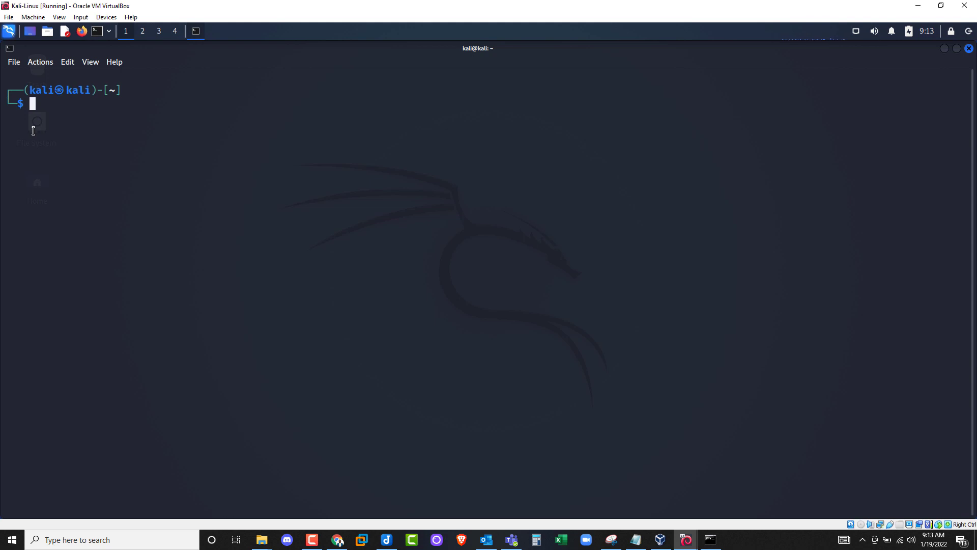
type("sudo su -")
key("Return")
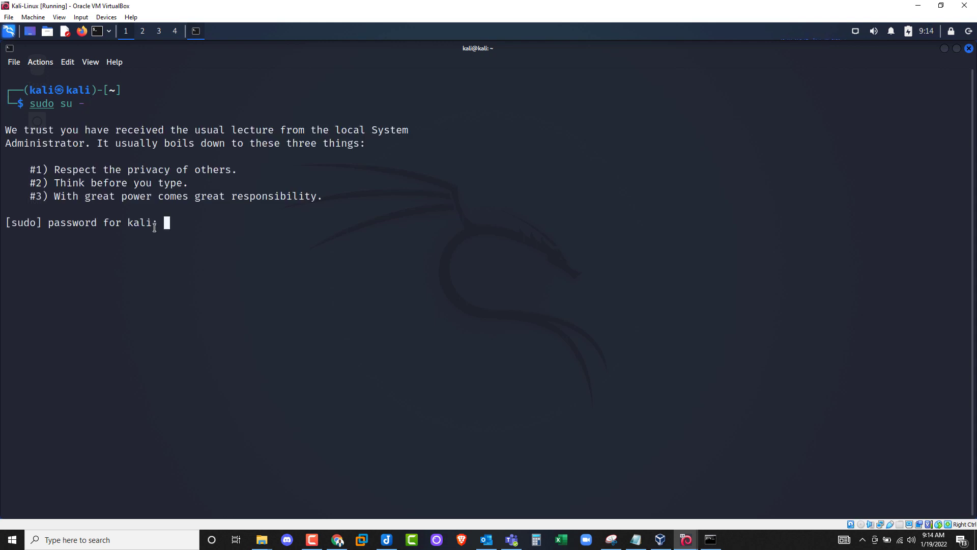
key("Return")
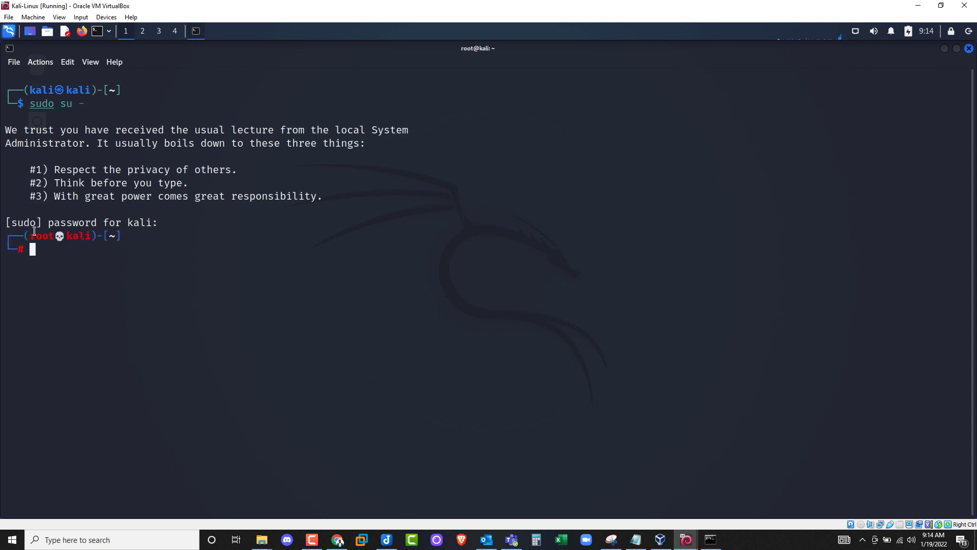
left_click_drag(31, 226, 100, 236)
left_click(117, 238)
type("apt-get update")
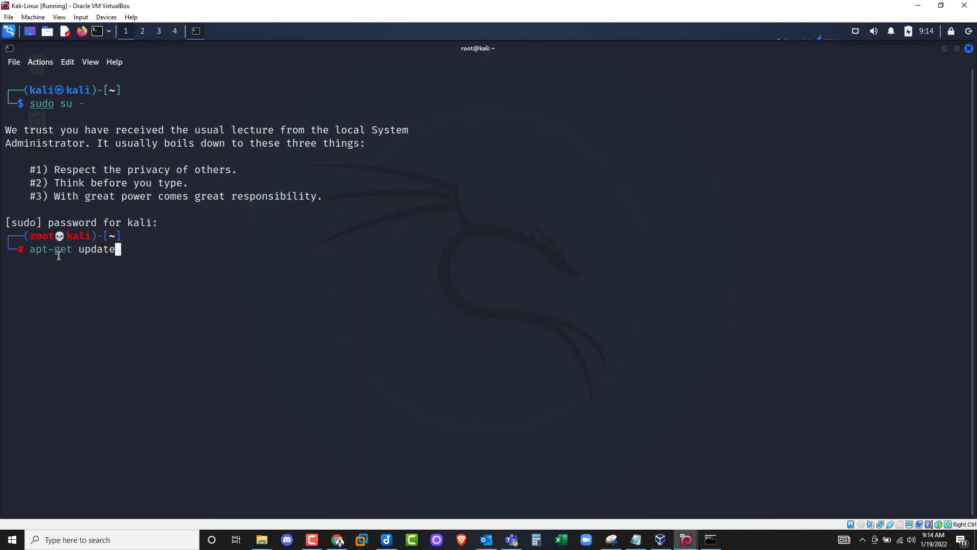
- Refresh Kali's package lists with apt-get update
left_click_drag(86, 250, 124, 260)
left_click(118, 252)
key("Return")
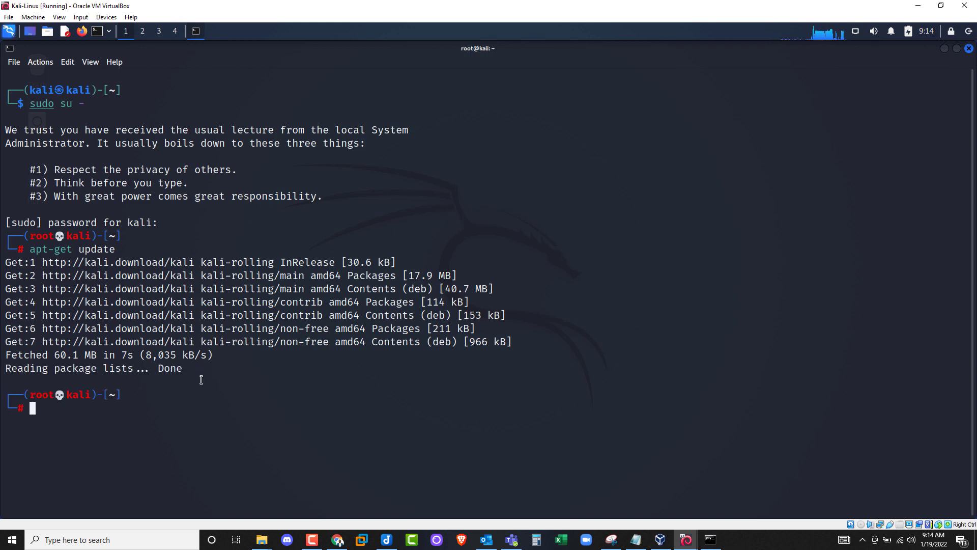
left_click_drag(188, 367, 156, 368)
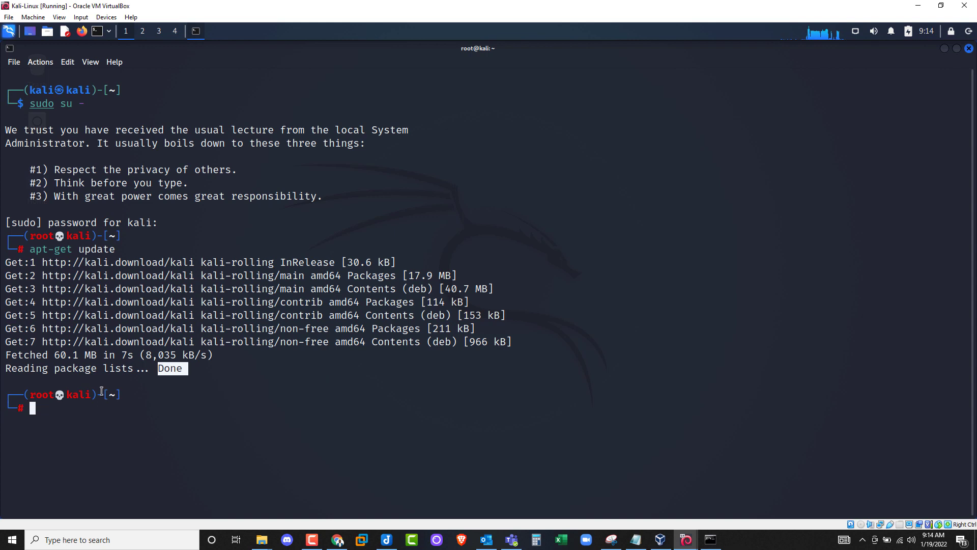
left_click(65, 411)
- Start upgrading Kali's 594 upgradable packages with apt-get upgrade, confirming with y
type("apt-get ")
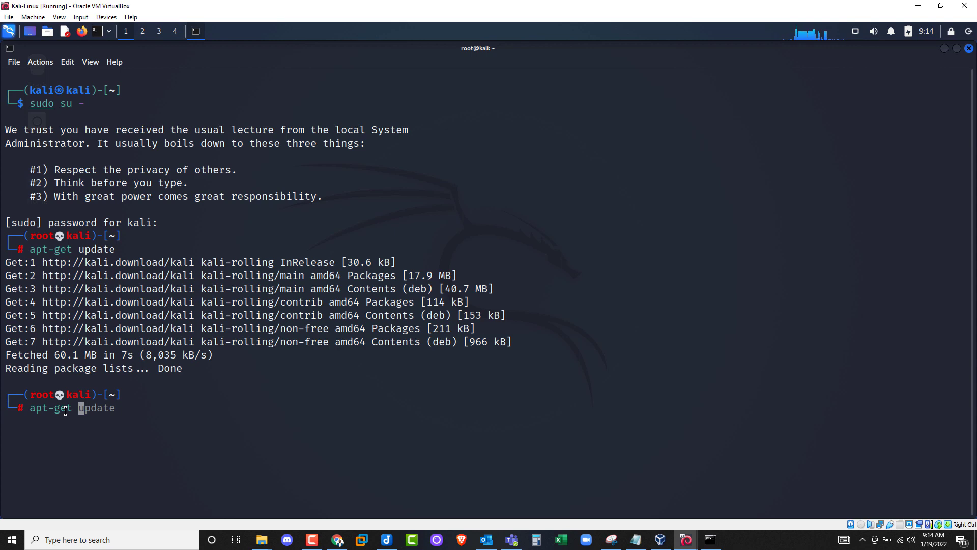
type("upgrade")
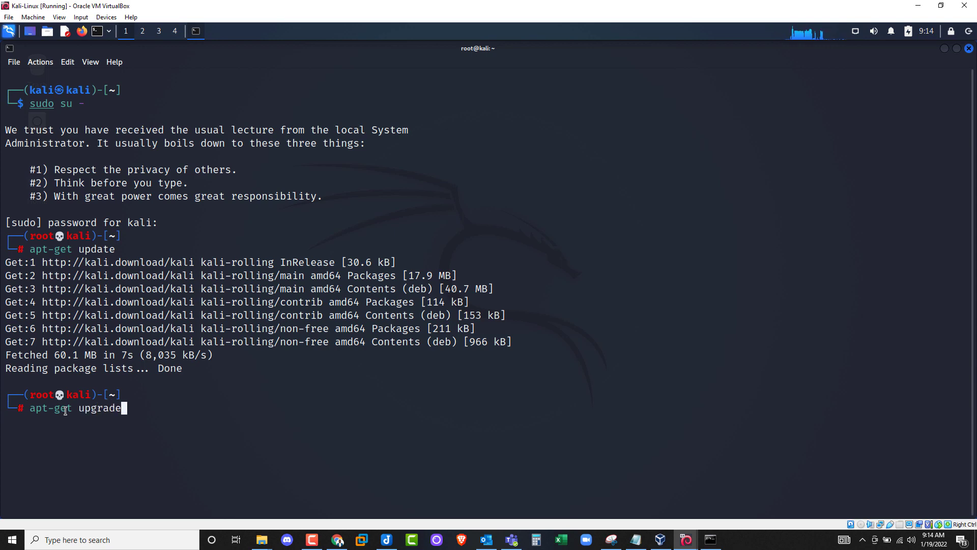
key("Return")
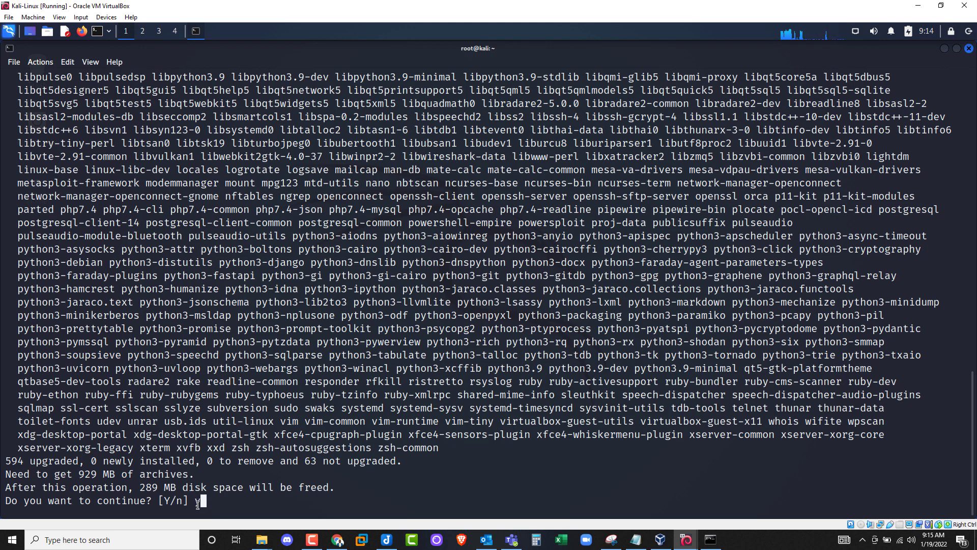
key("Return")
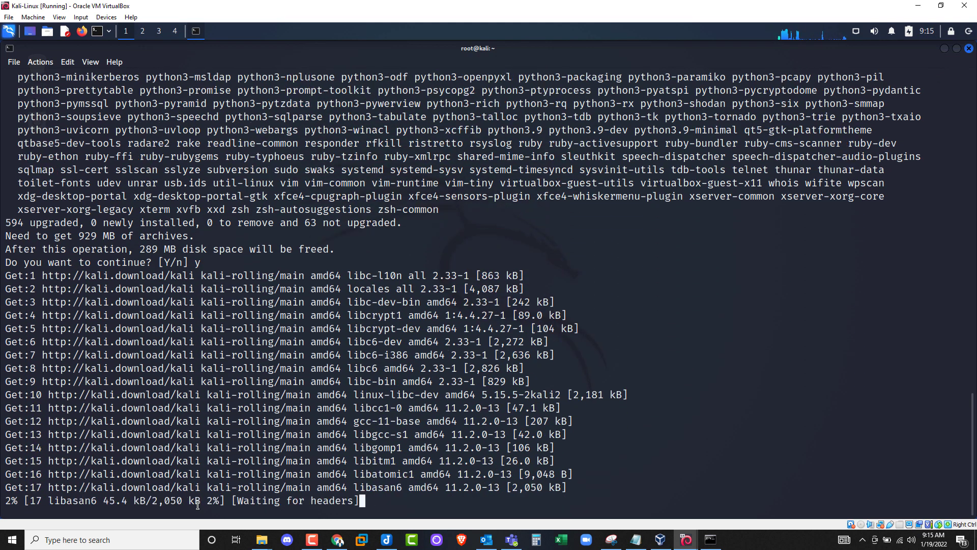